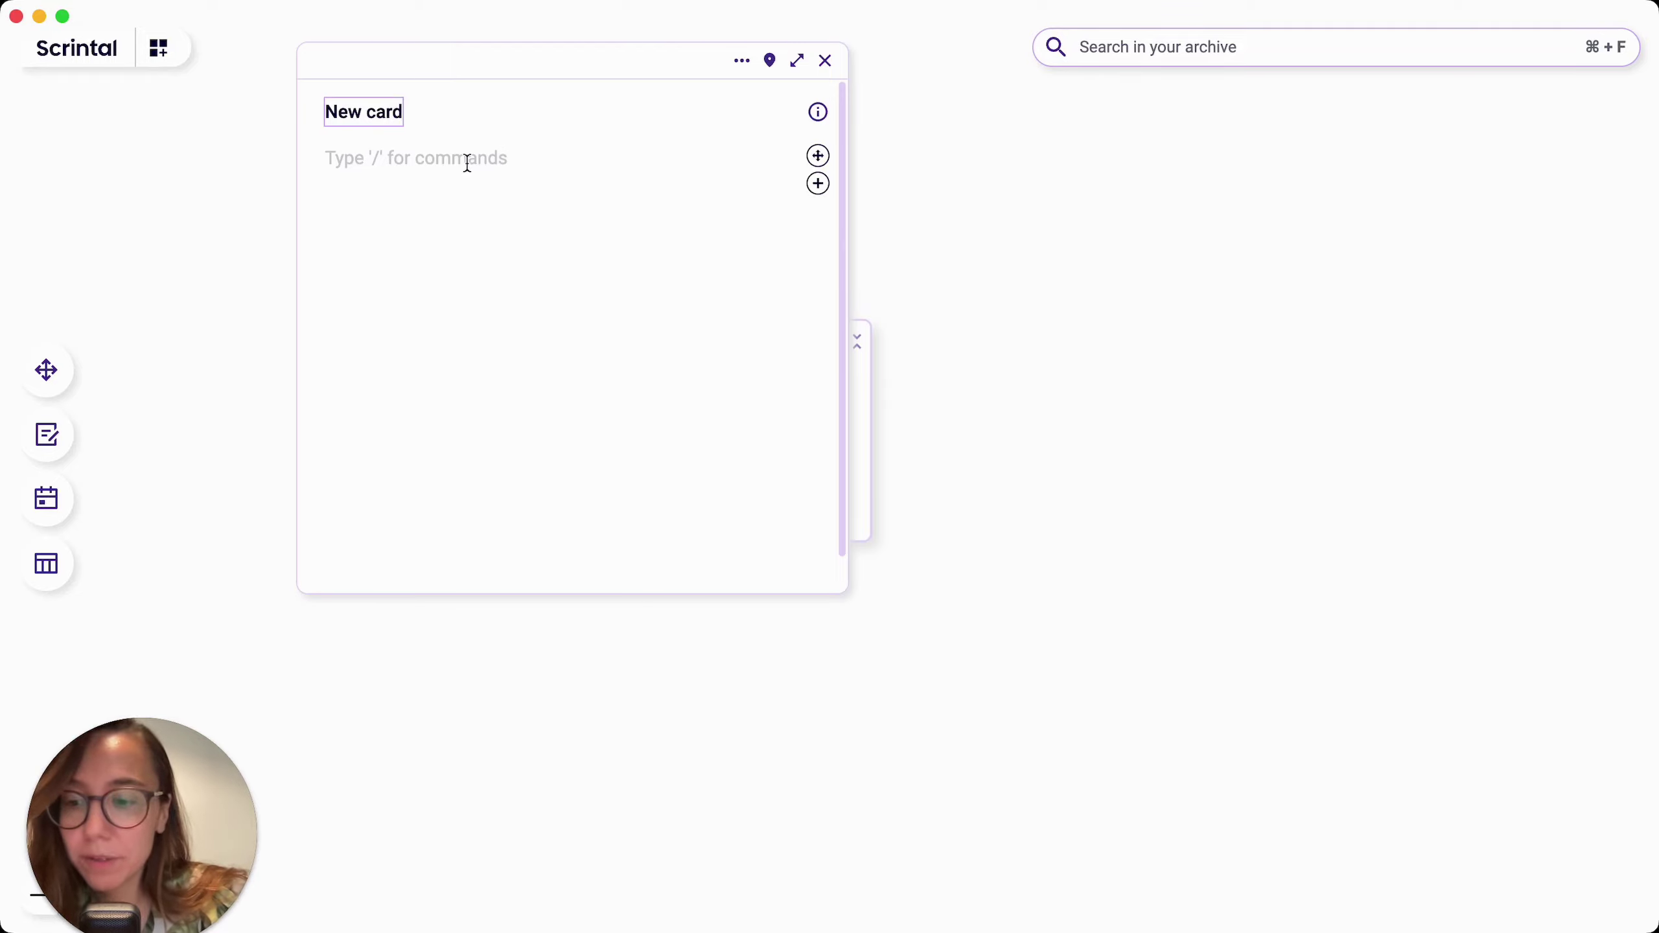
Step: Close the open editor, drop an empty card on the board and title it 'new card'
click(826, 60)
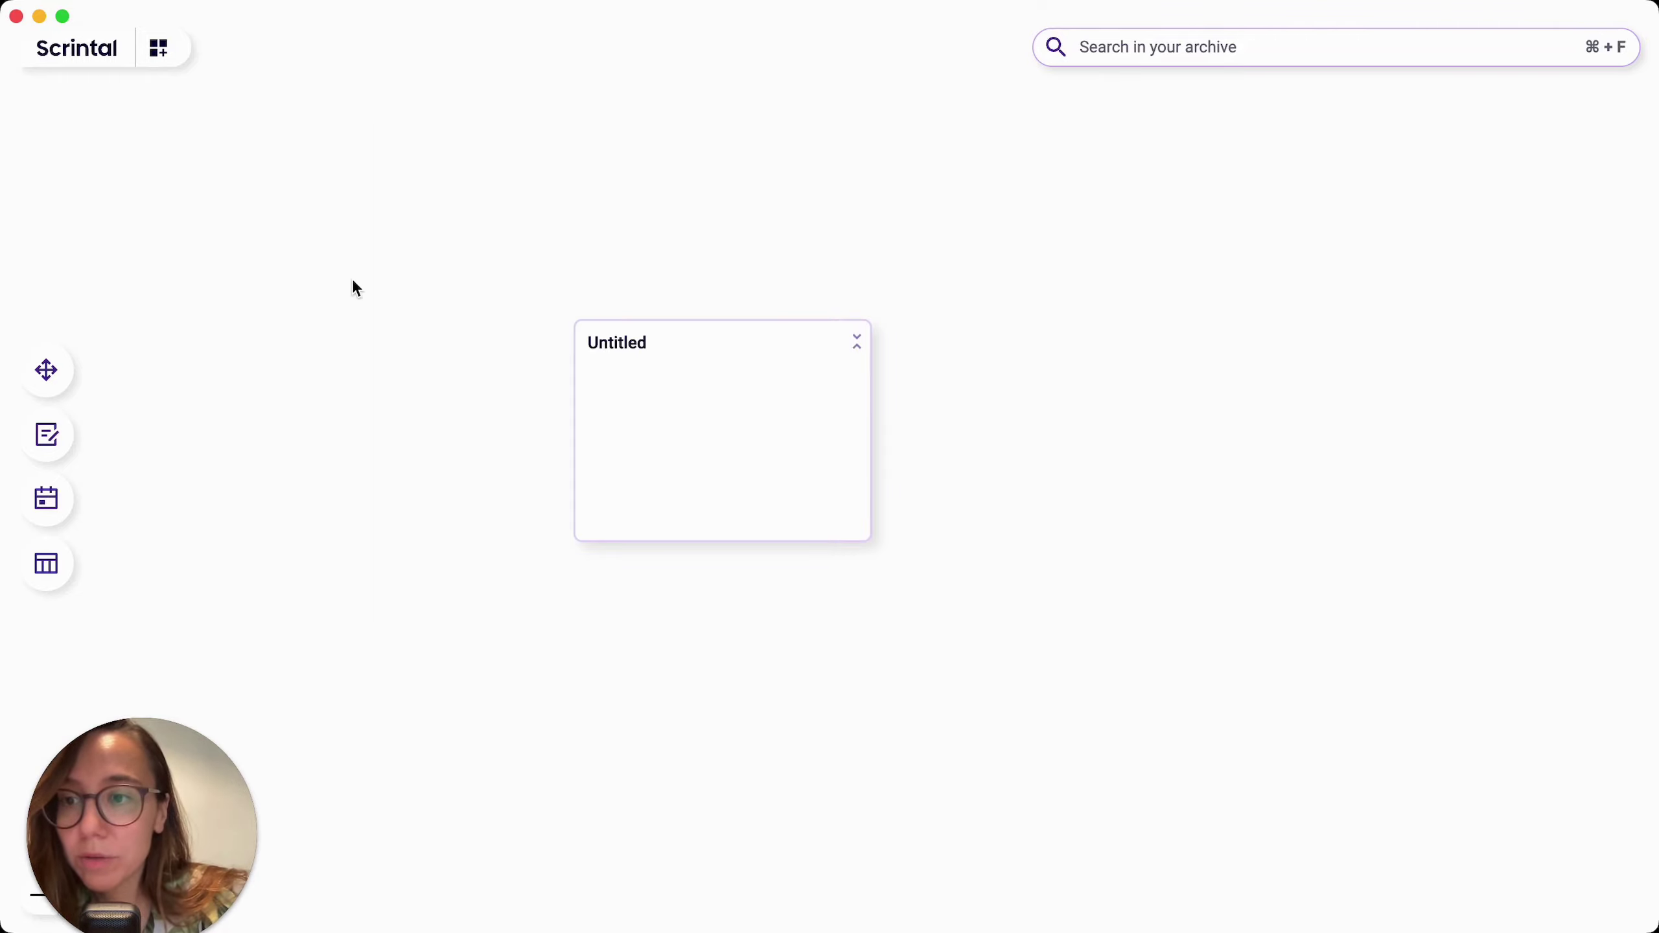
click(52, 445)
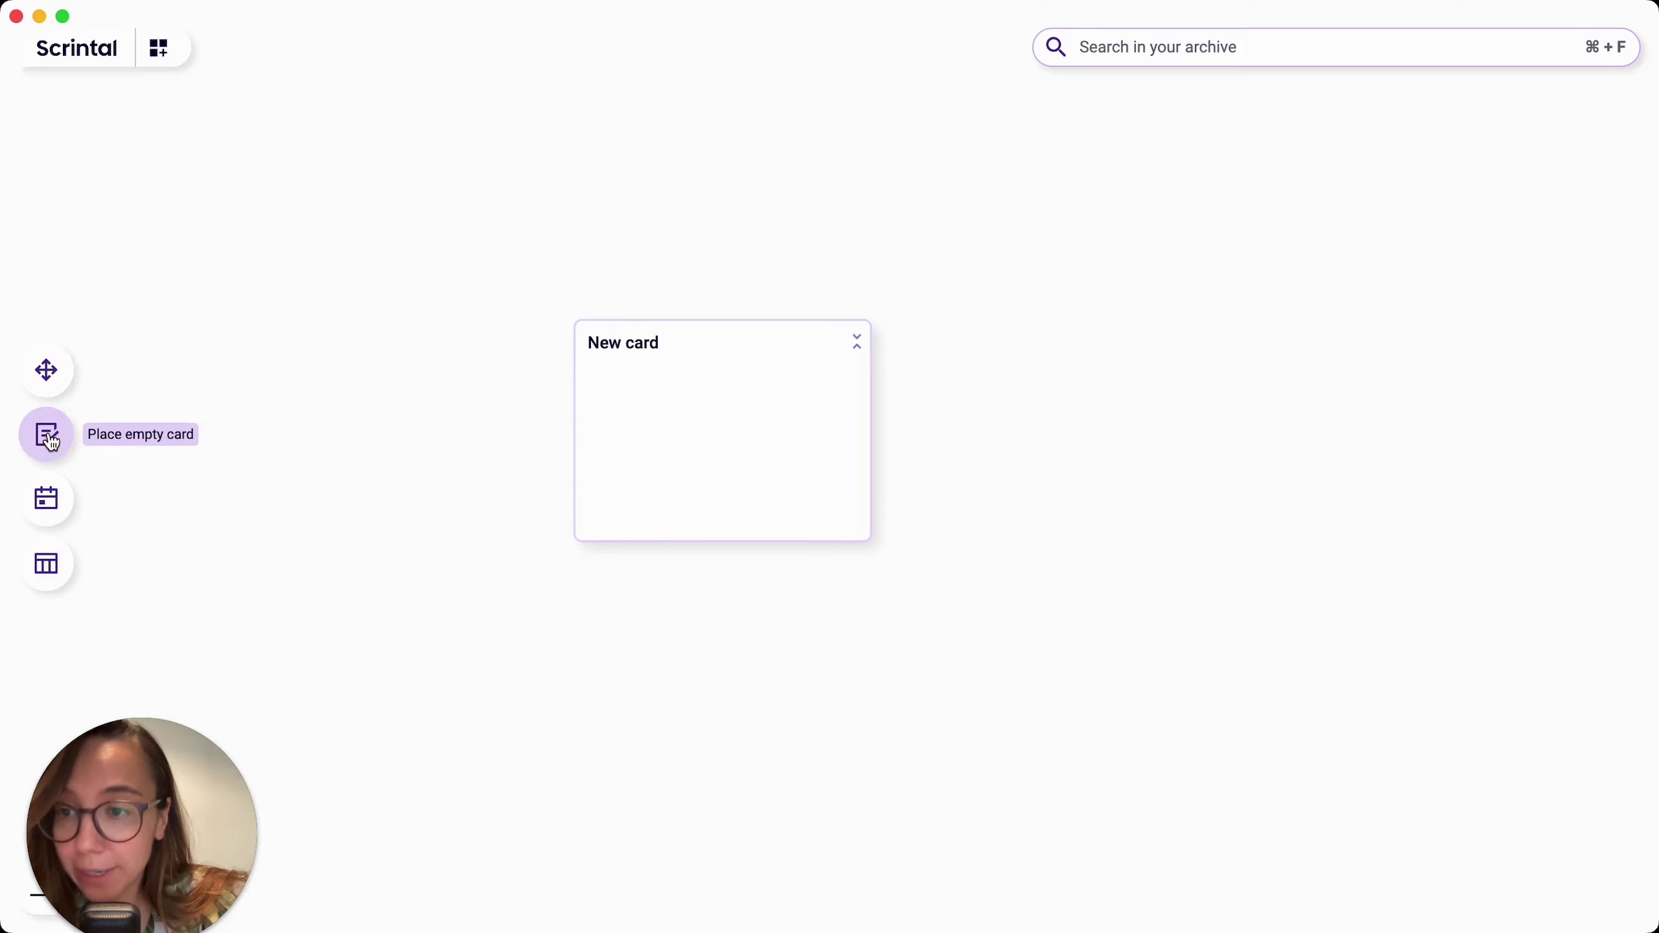
click(400, 401)
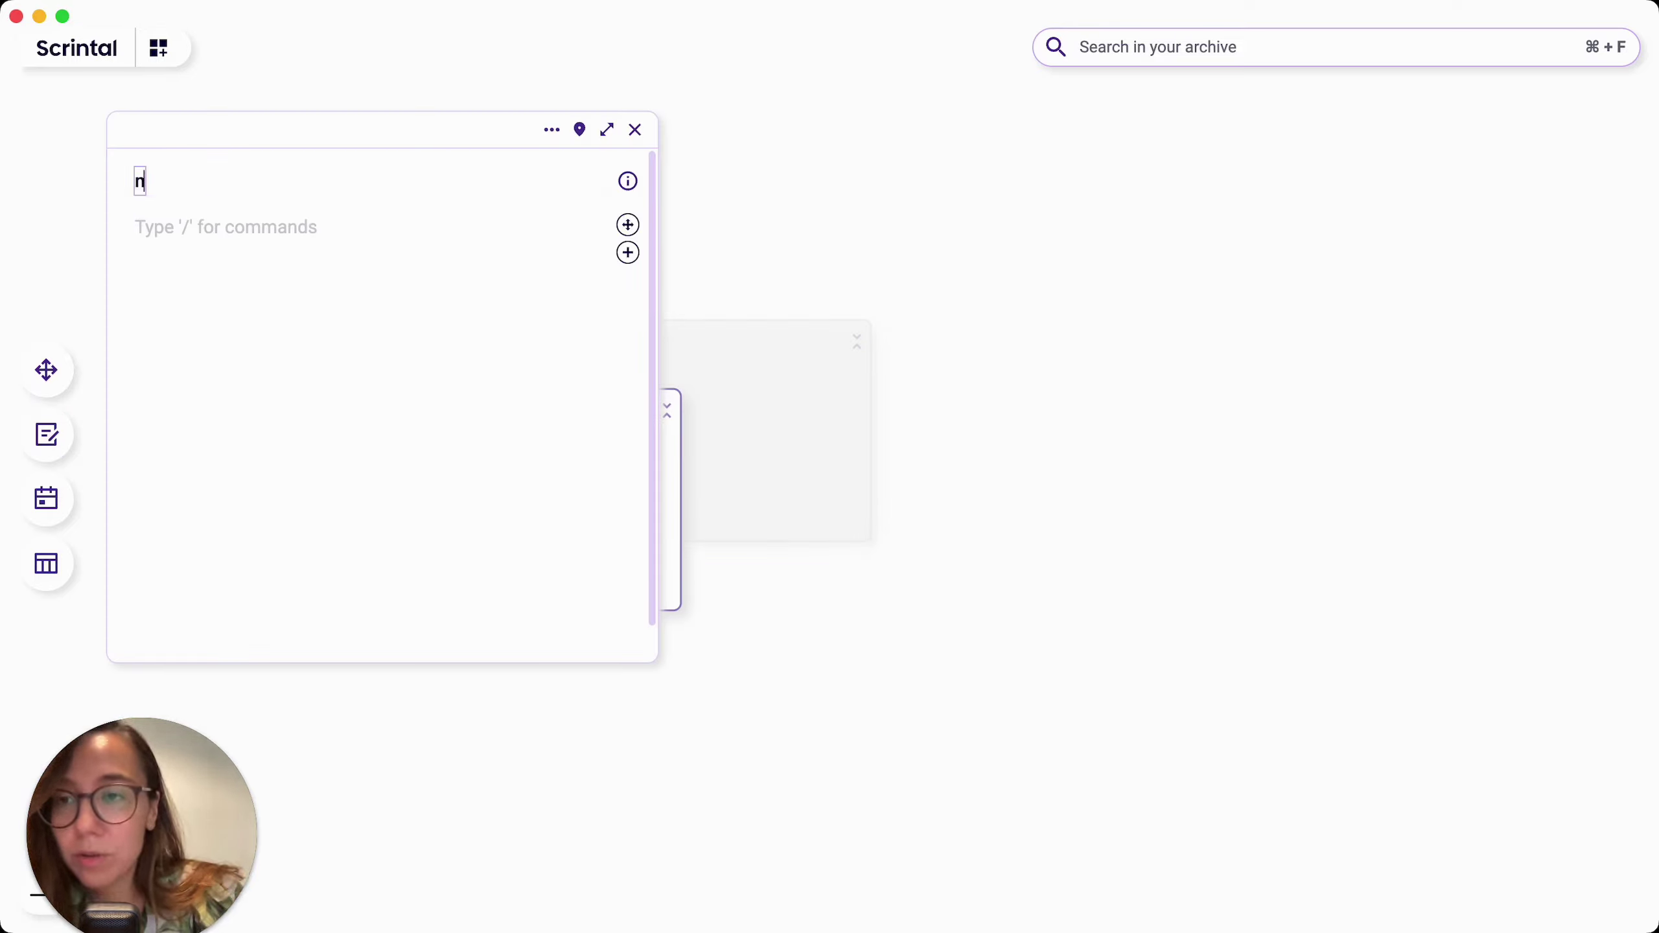
text(new card)
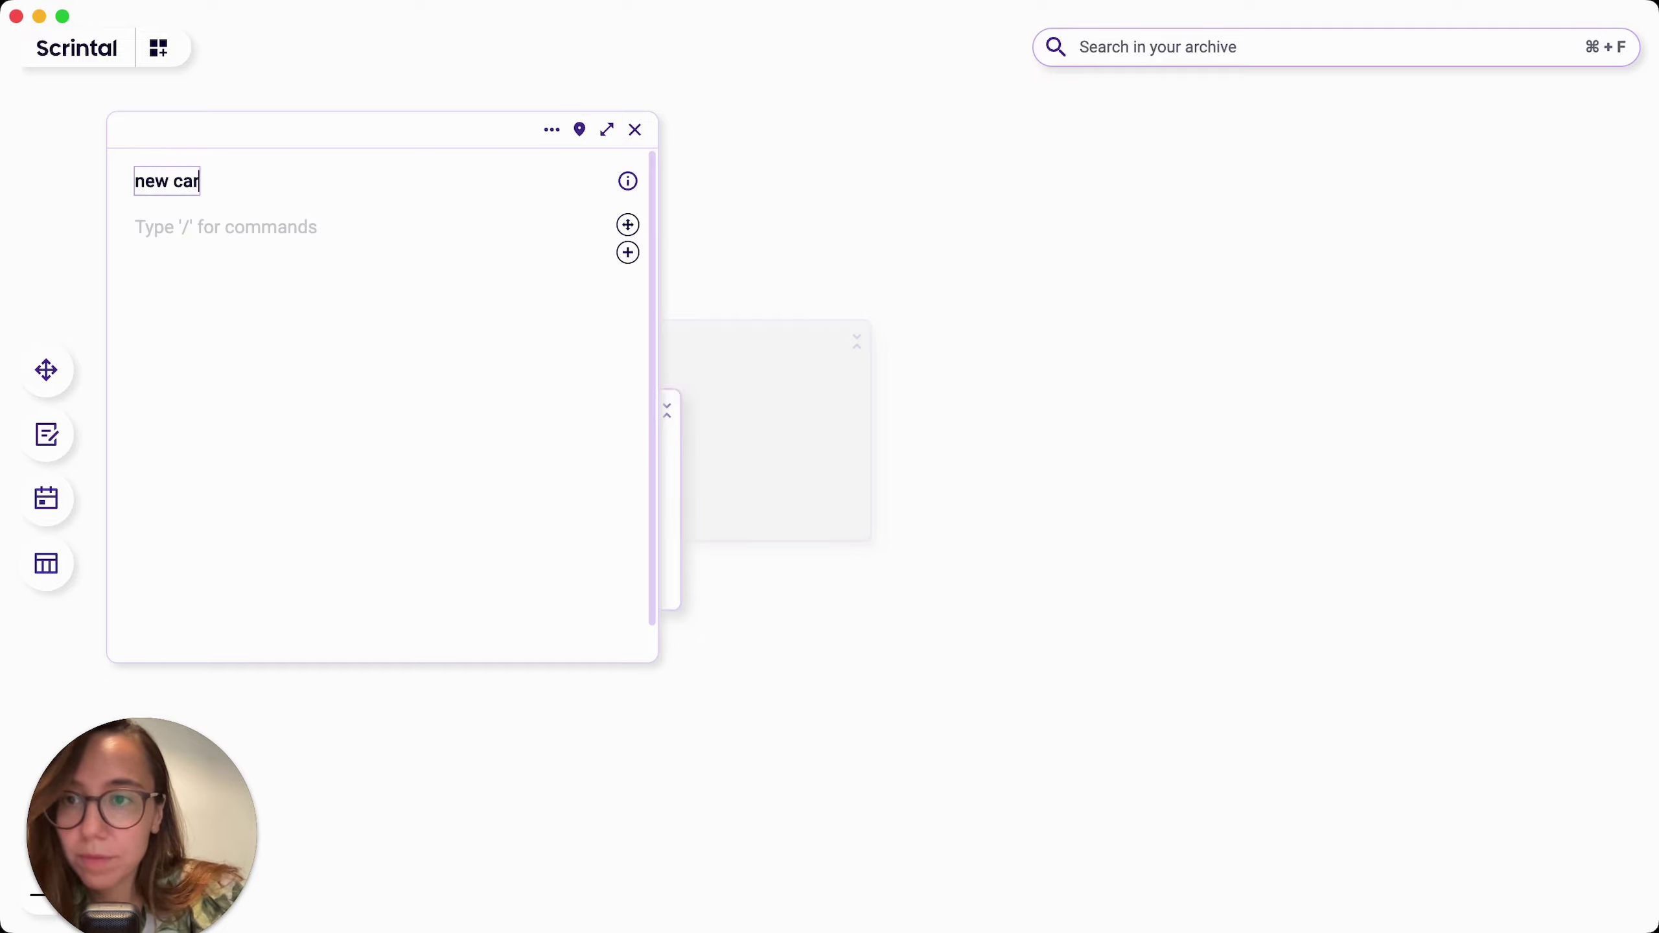
click(646, 135)
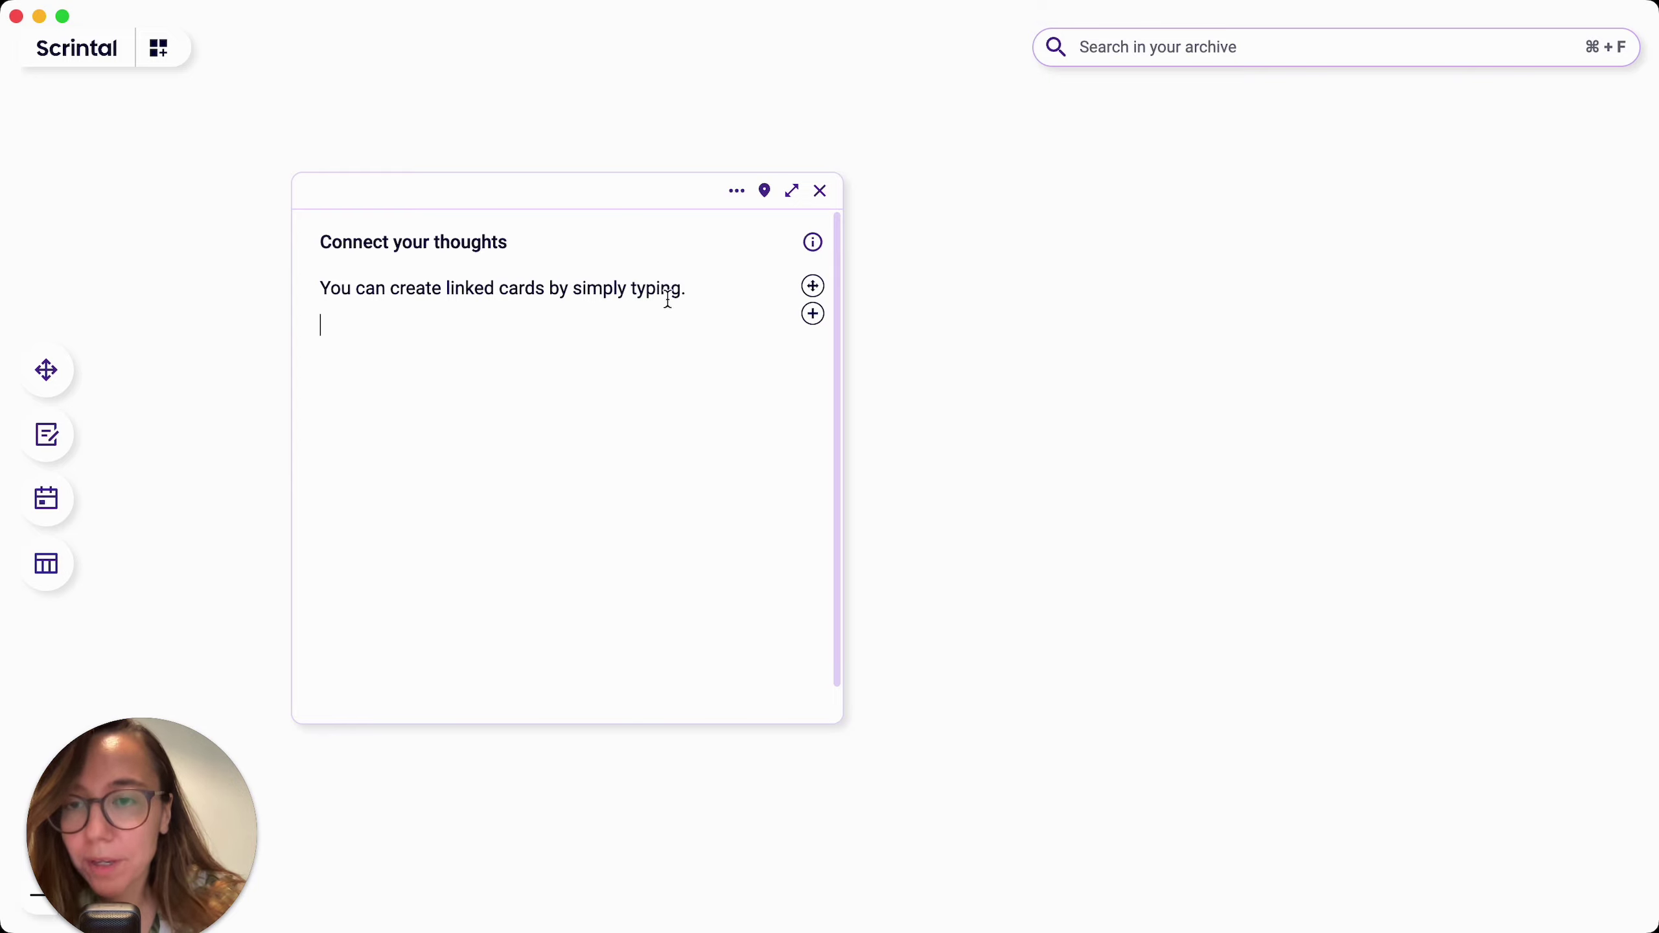
Step: On a new line in Connect your thoughts, insert a +project link to the Project Management card
key(Return)
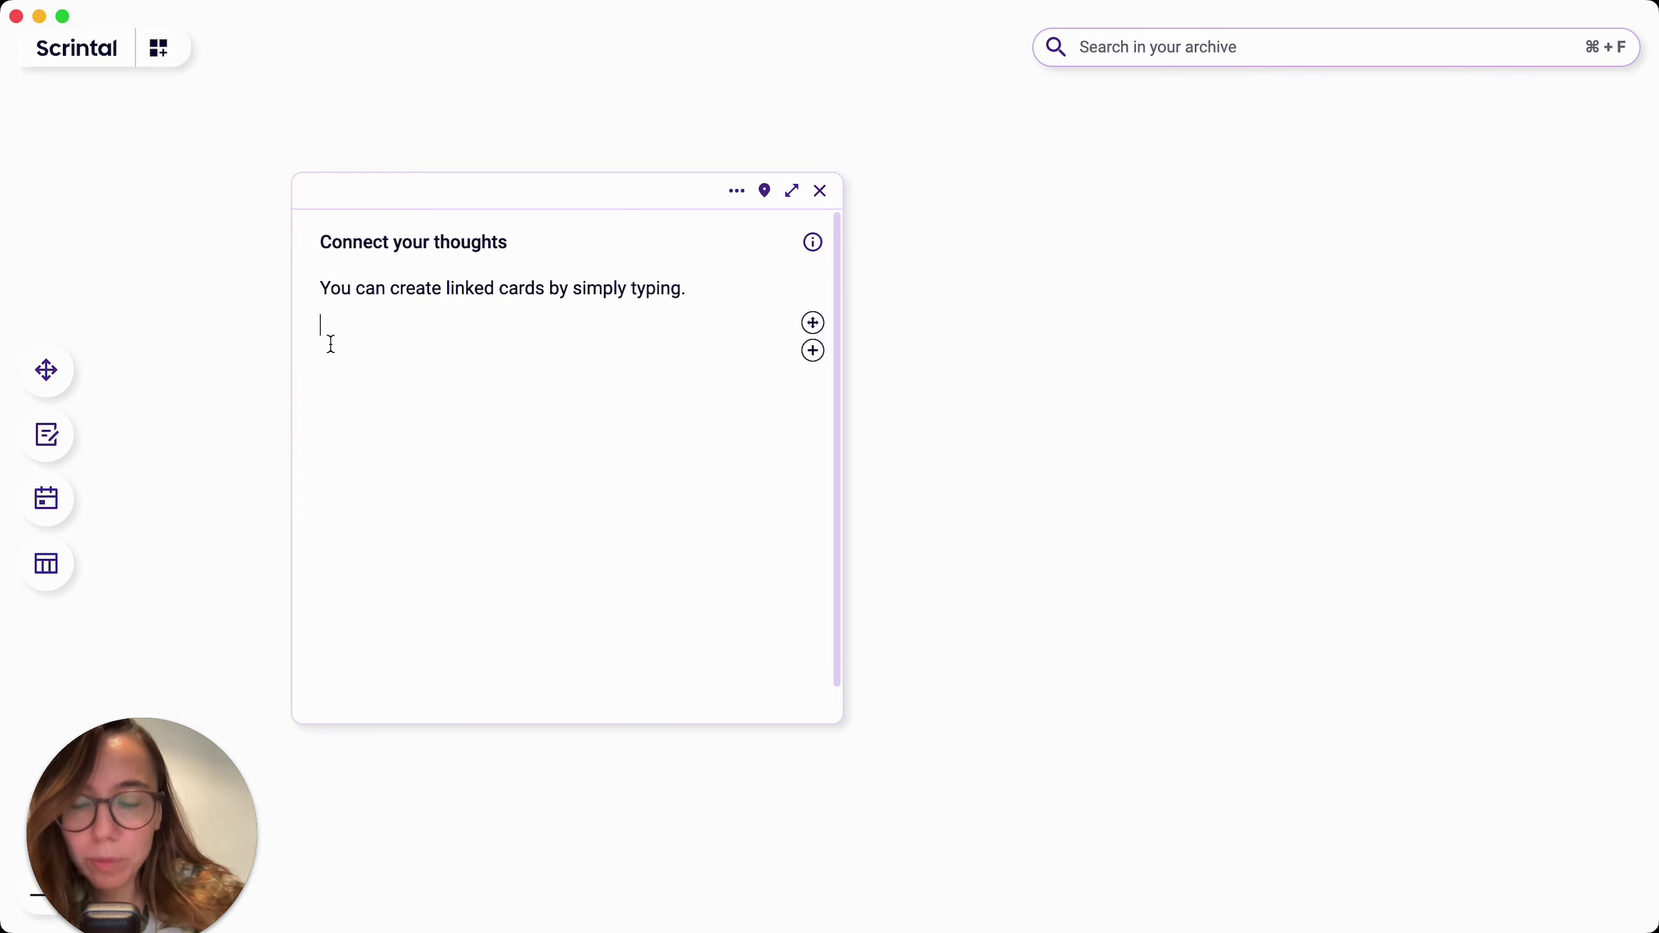
text(+)
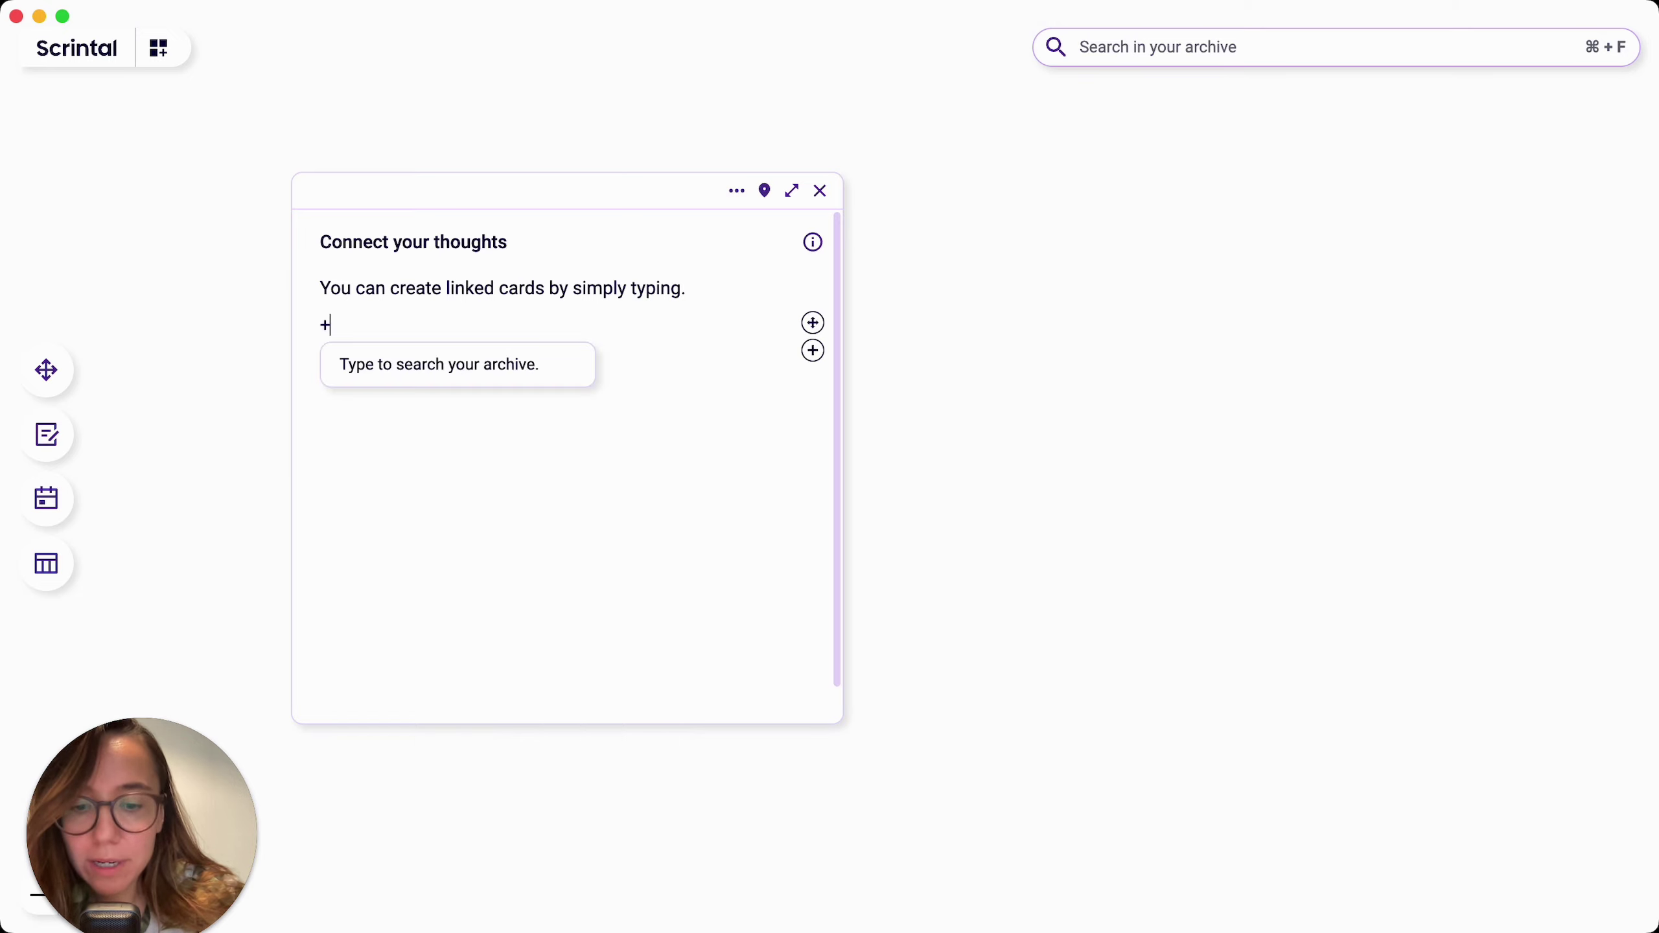
text(produc)
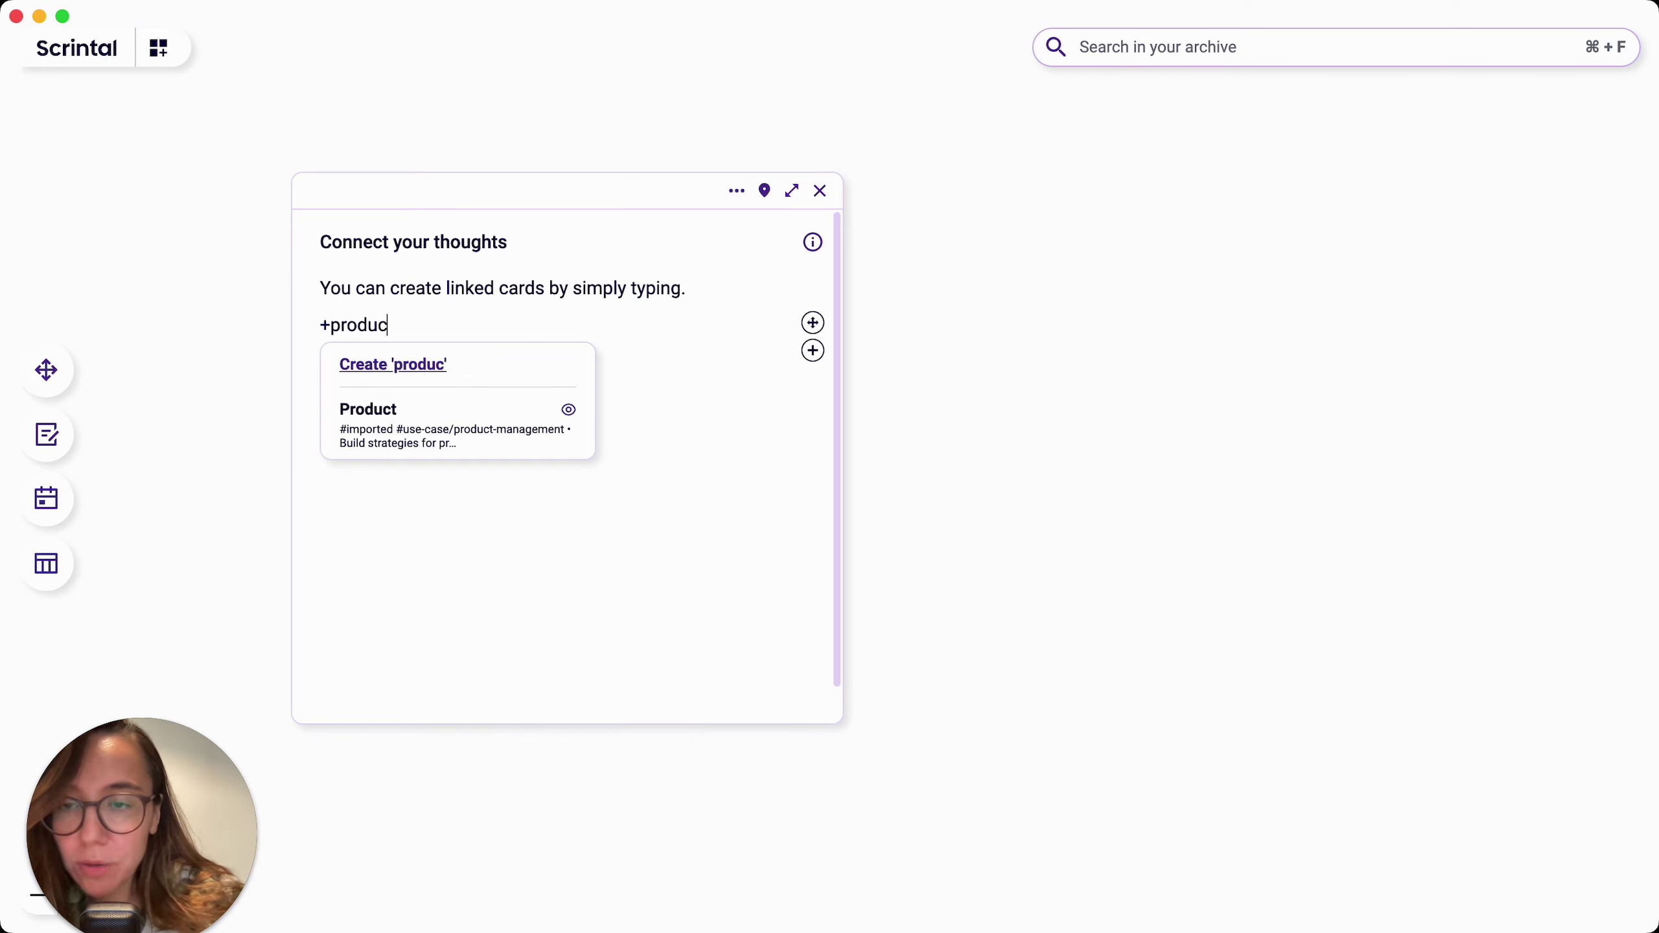
text(t)
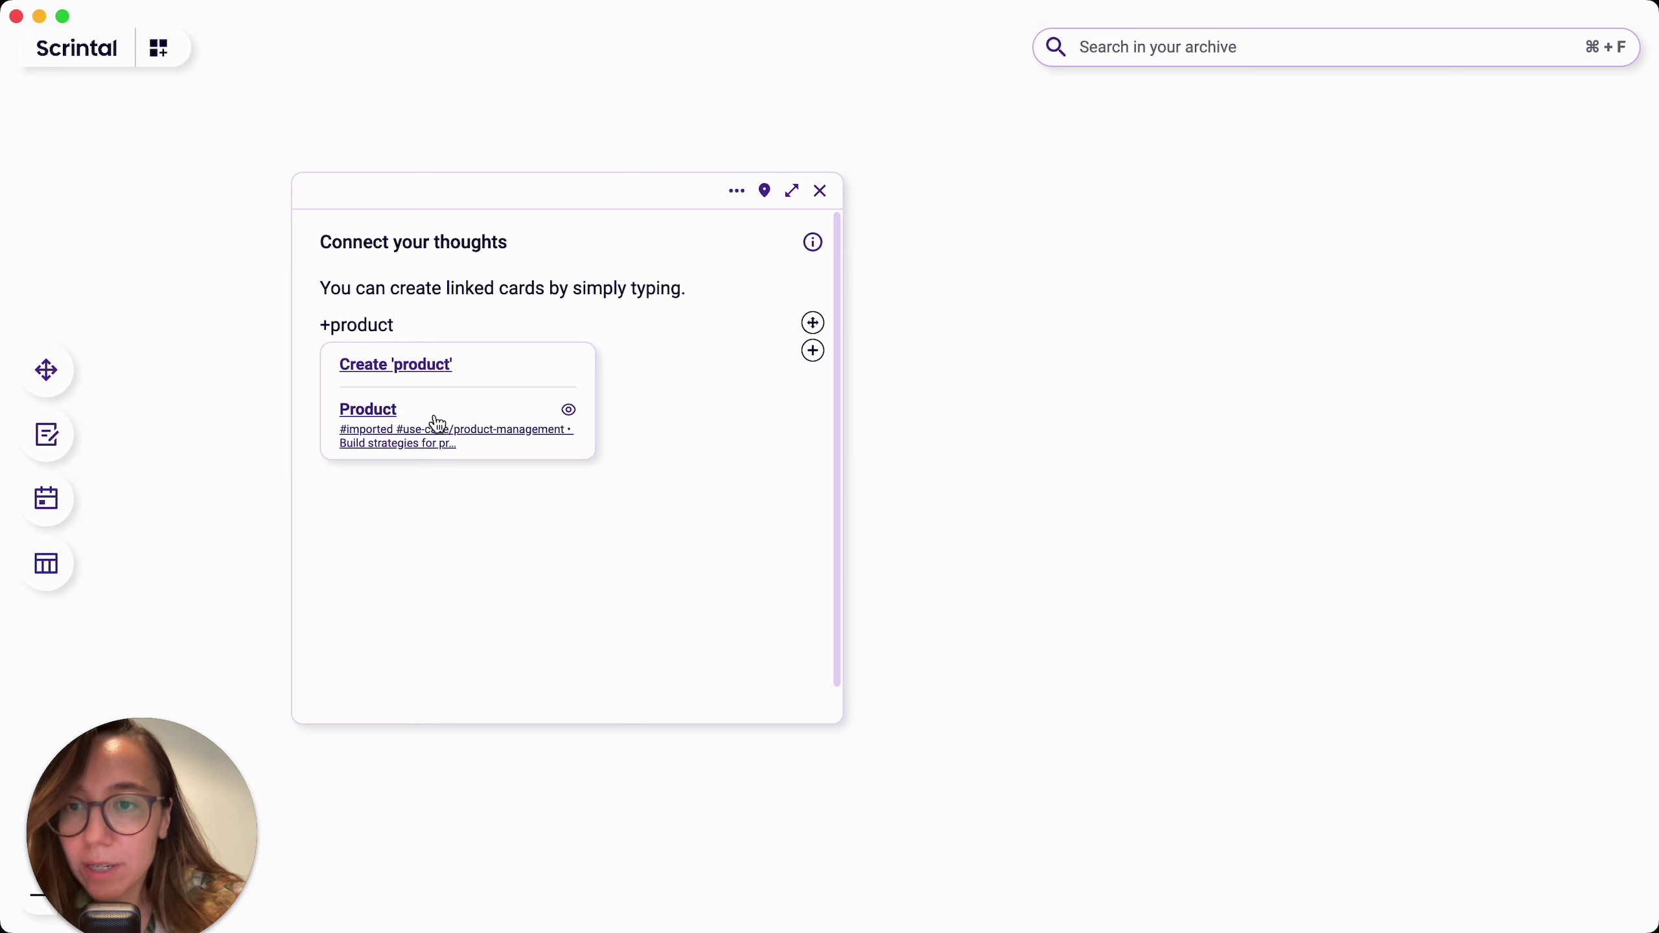
scroll(438, 424, down, 1)
mouse_move(565, 378)
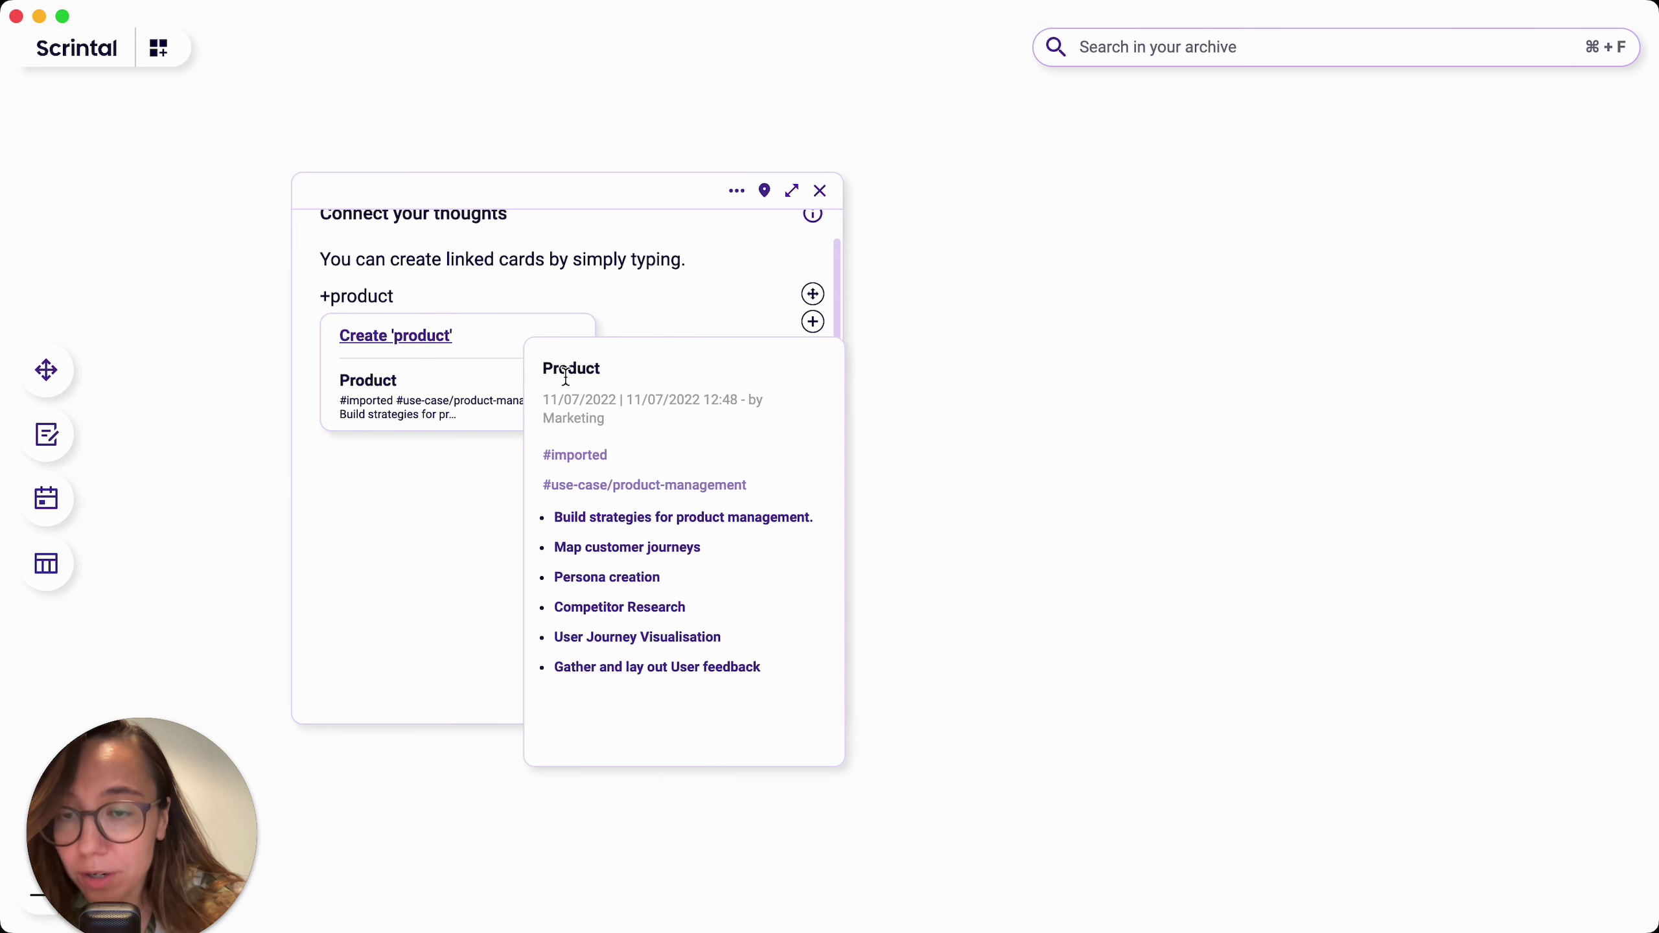
click(557, 382)
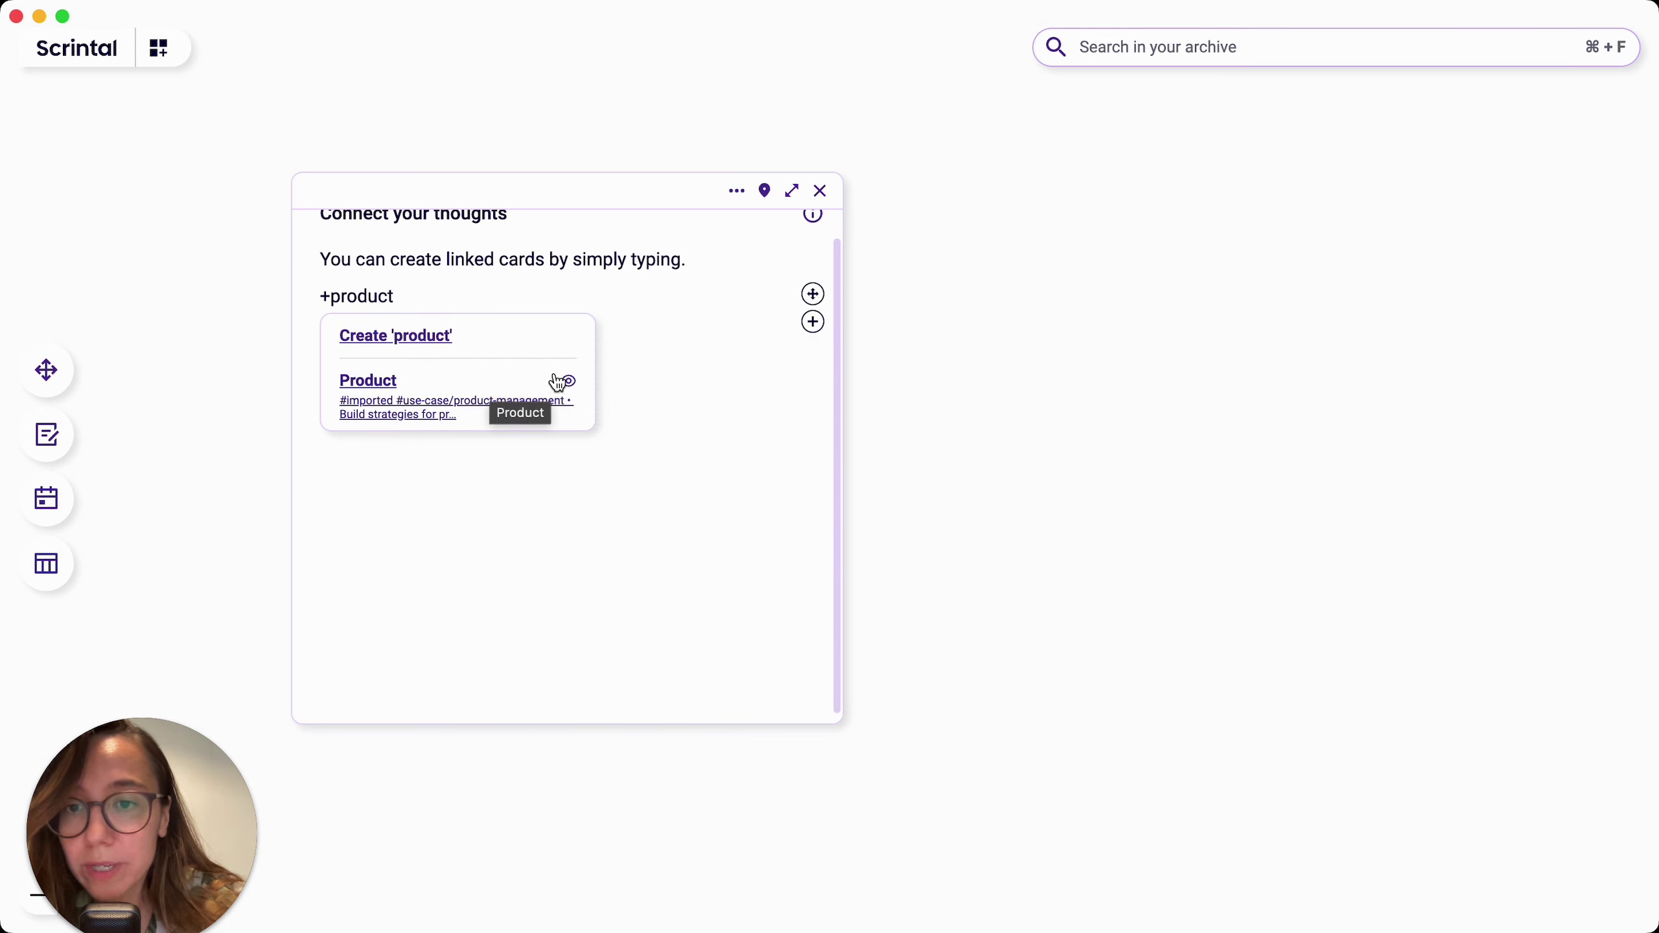
mouse_move(559, 381)
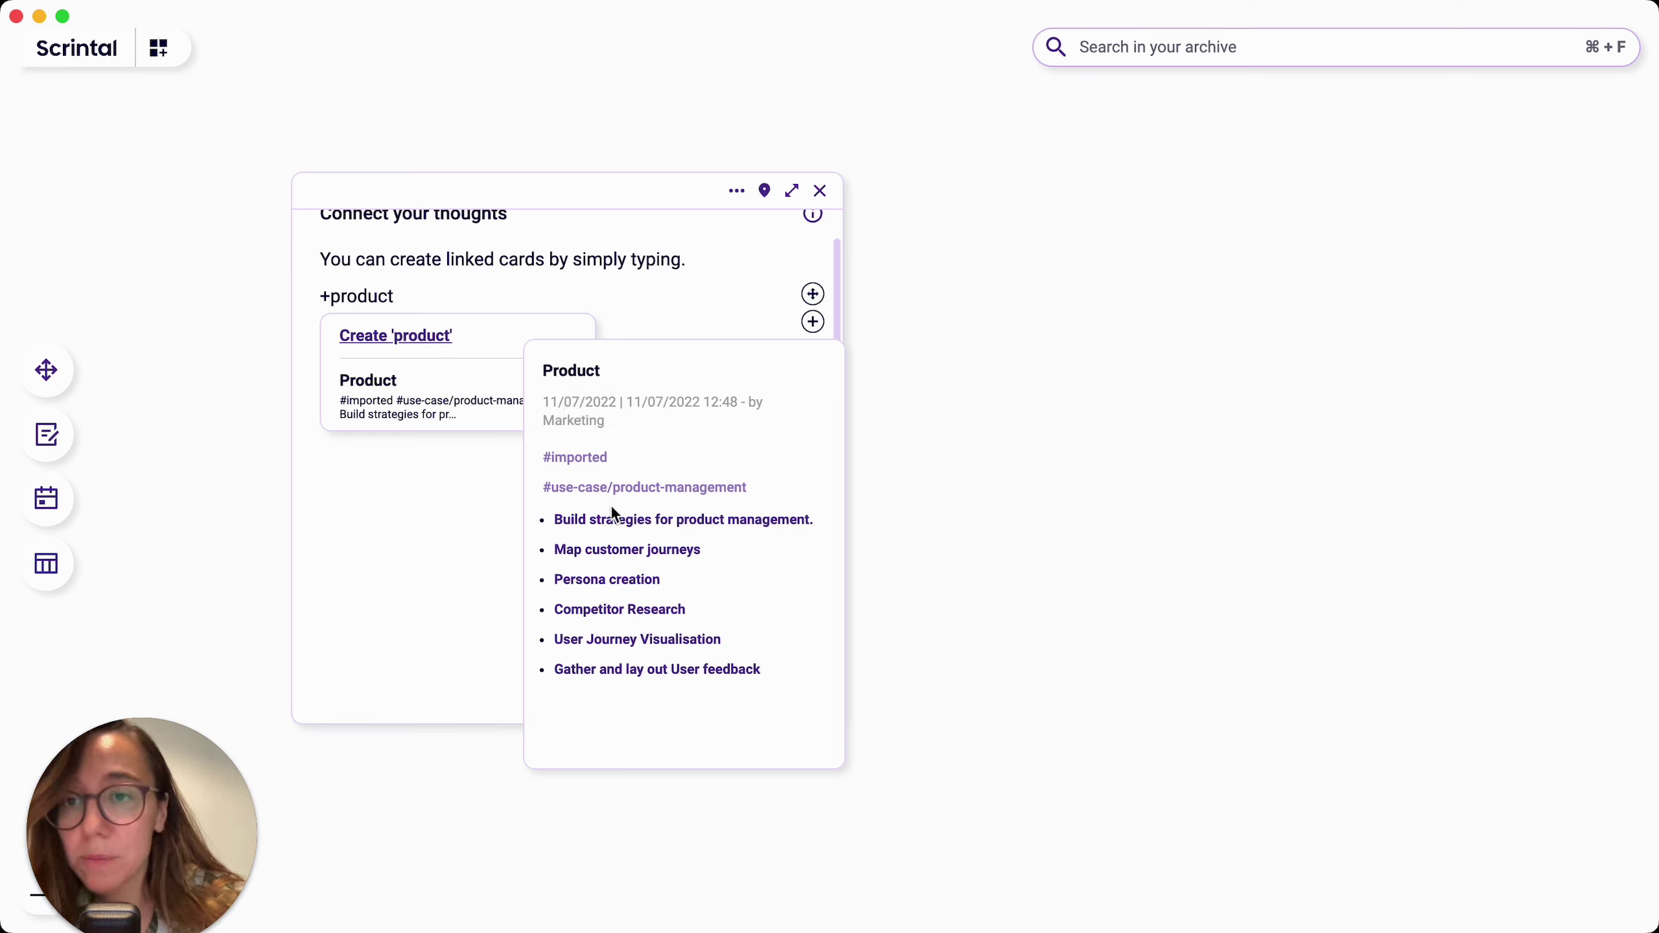
key(BackSpace)
key(BackSpace)
key(BackSpace)
key(BackSpace)
text(ject)
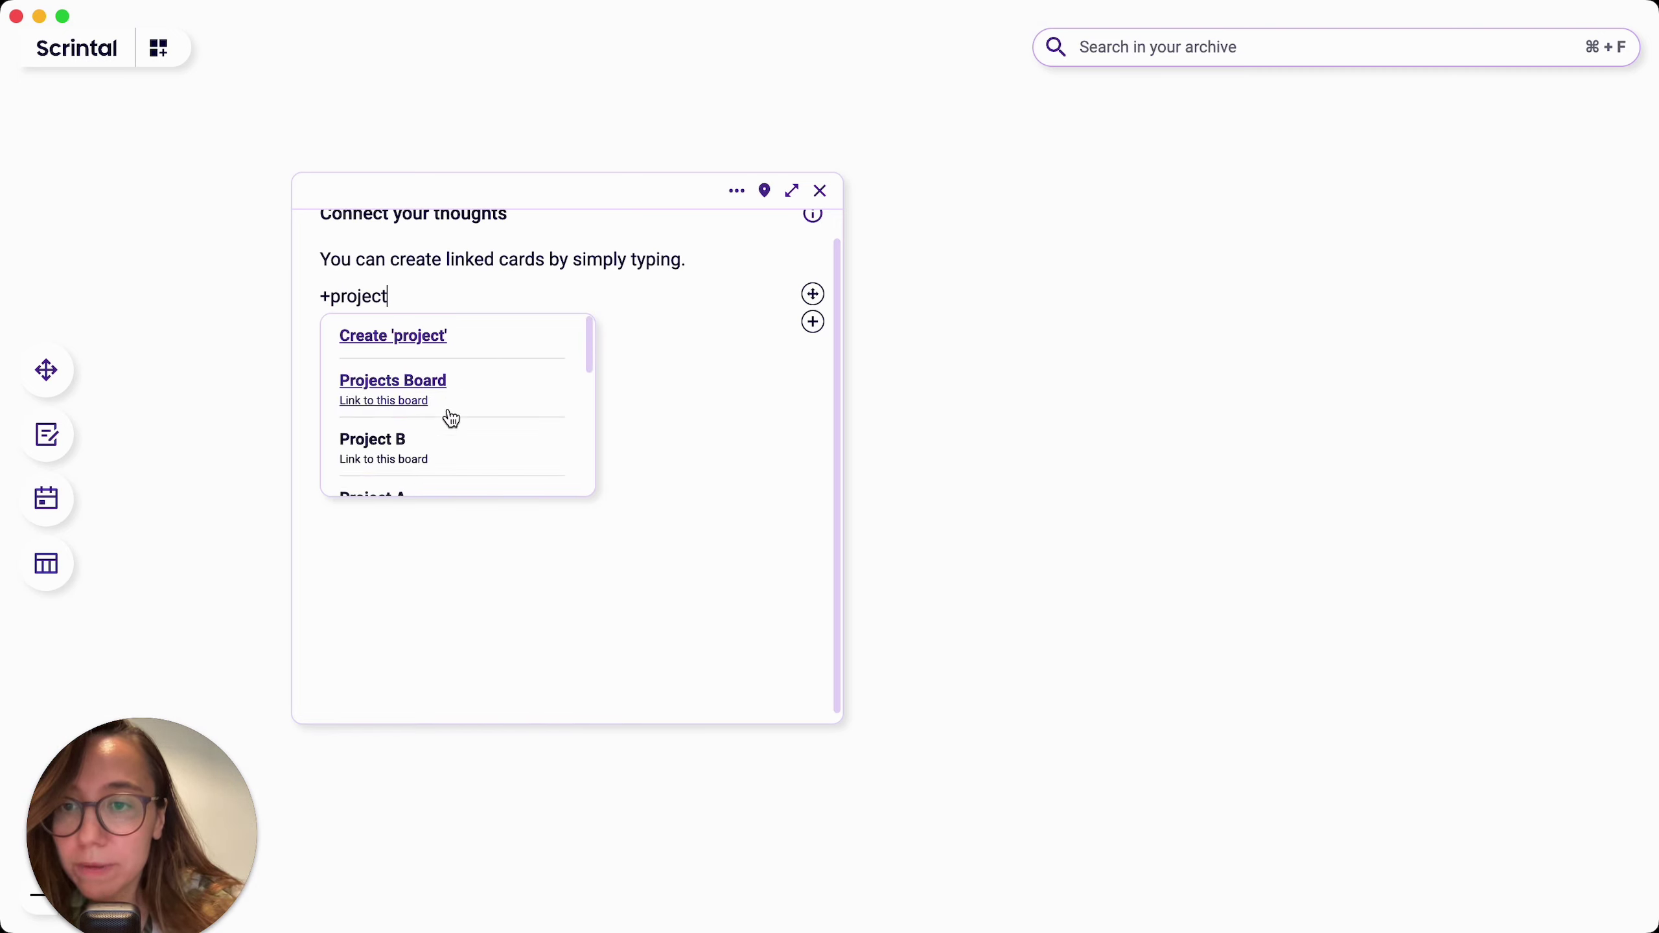
scroll(447, 415, down, 5)
scroll(501, 392, down, 1)
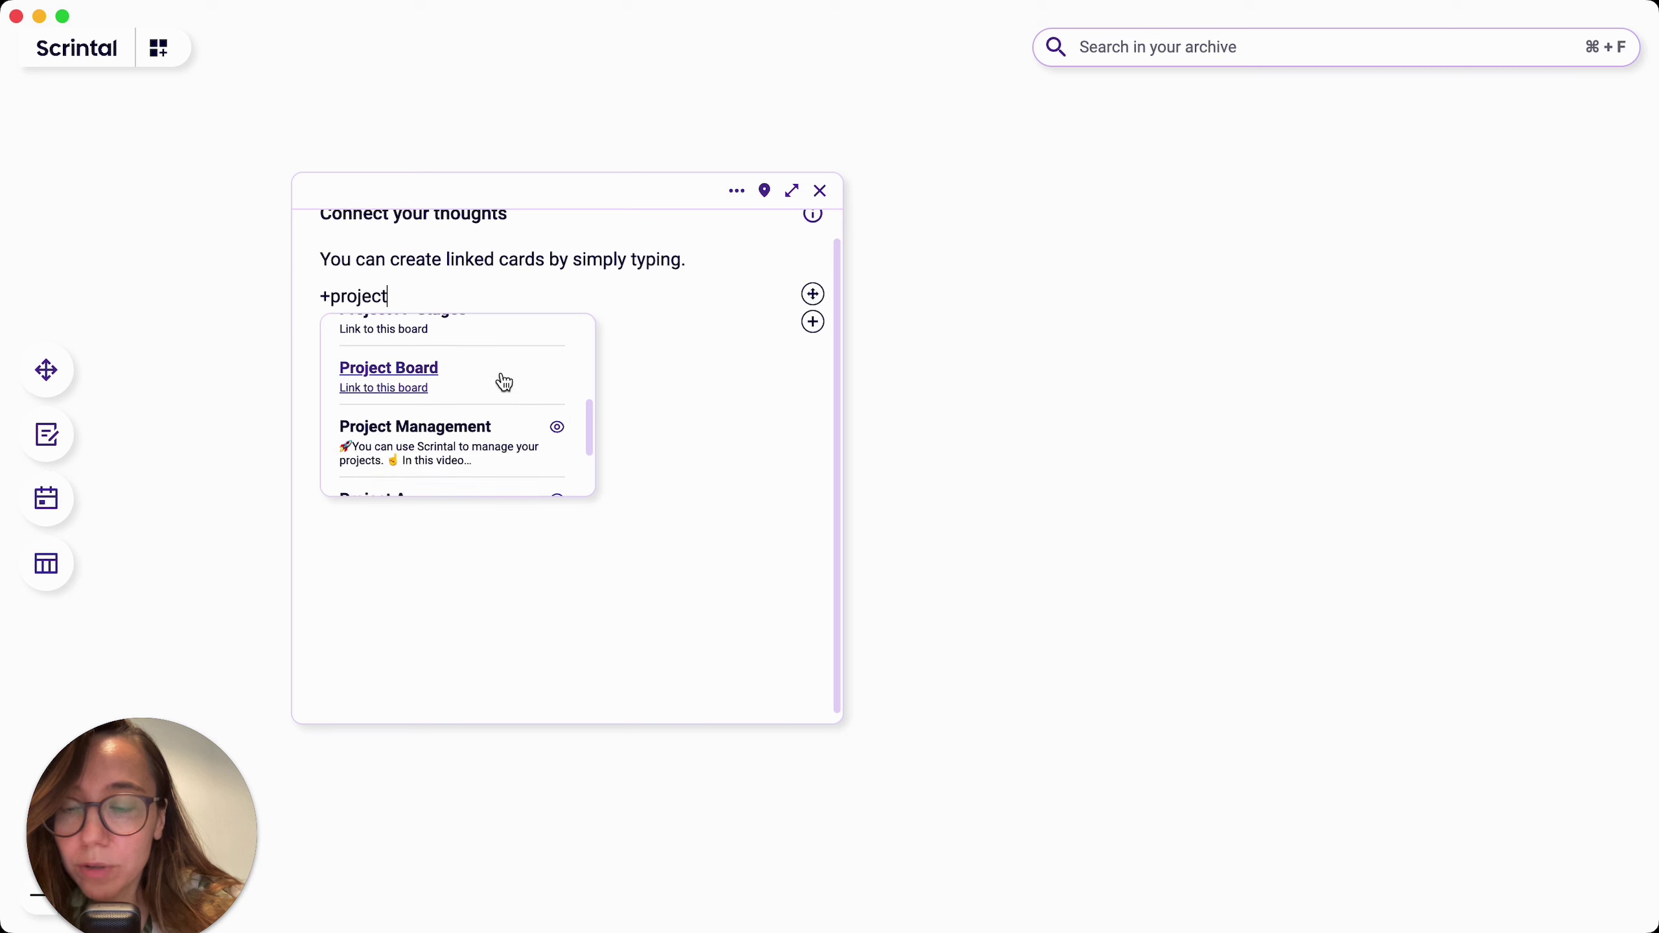
click(451, 437)
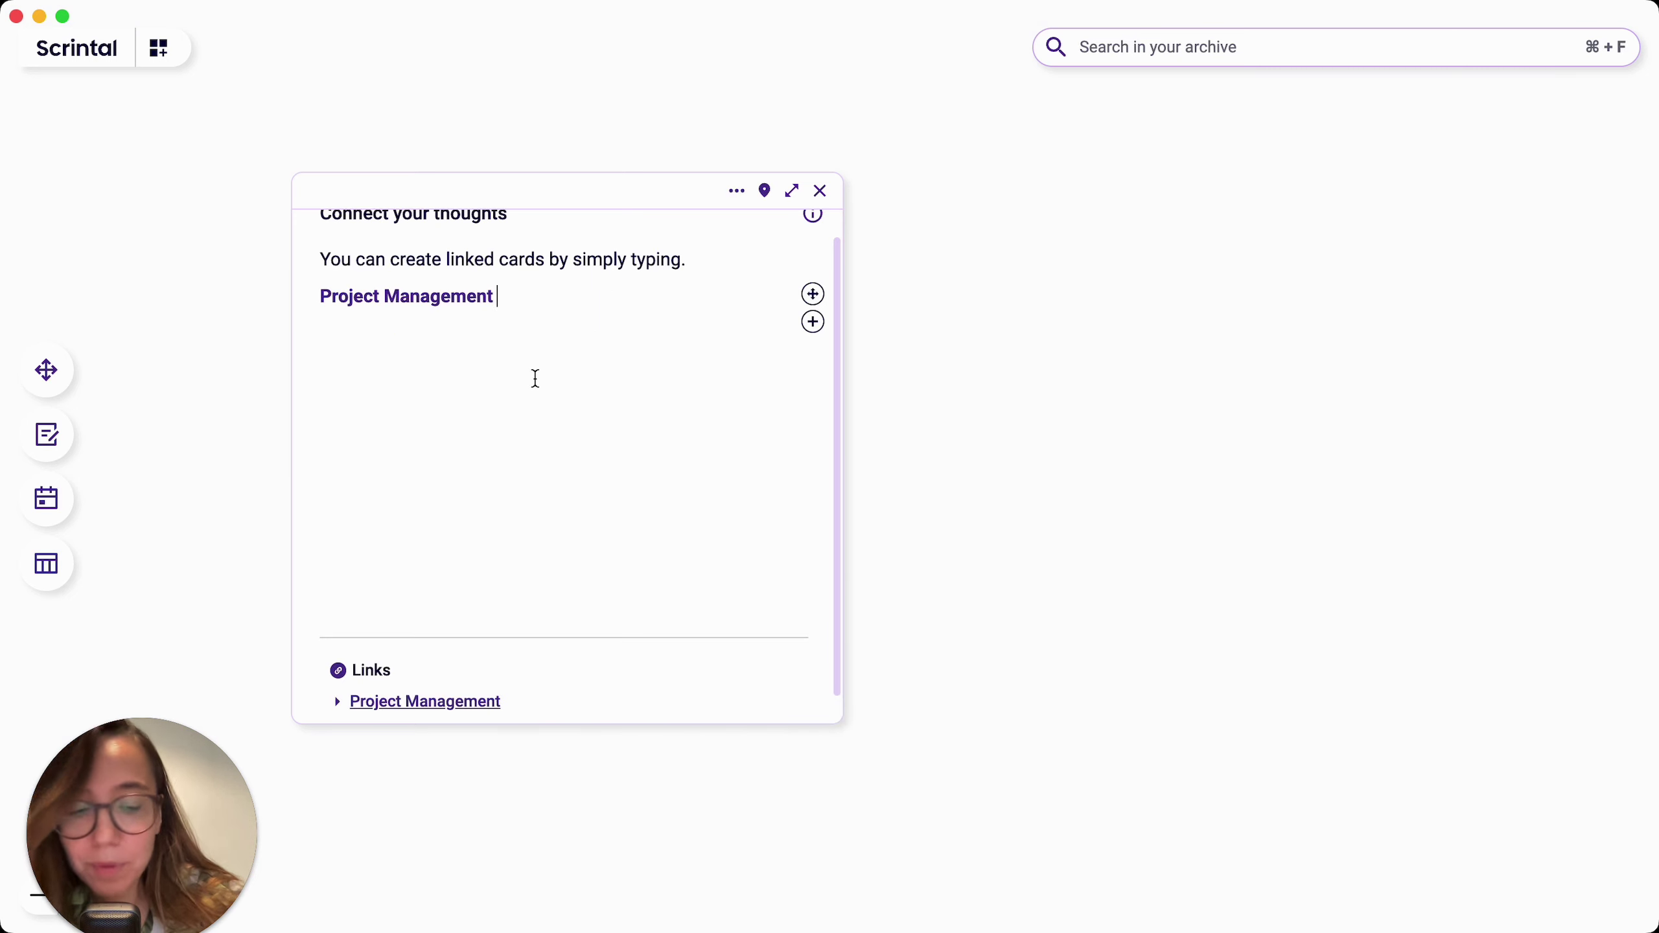
key(Return)
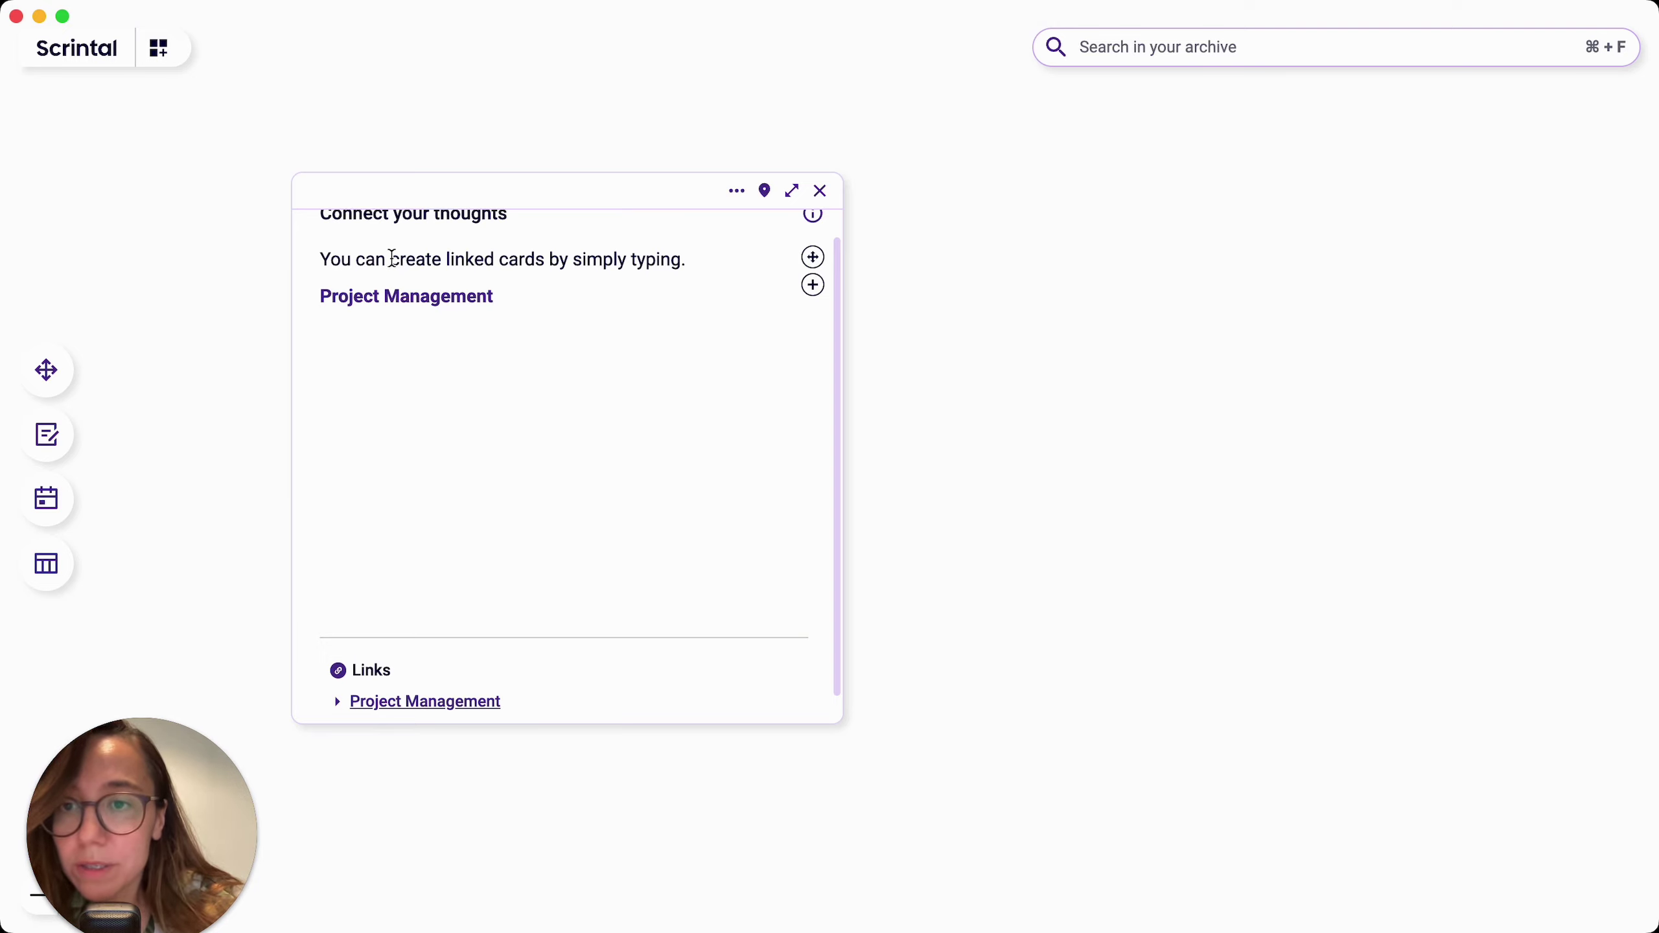
Step: Select 'create linked' in the first line and convert it into a new linked card
drag(392, 259, 493, 259)
click(343, 313)
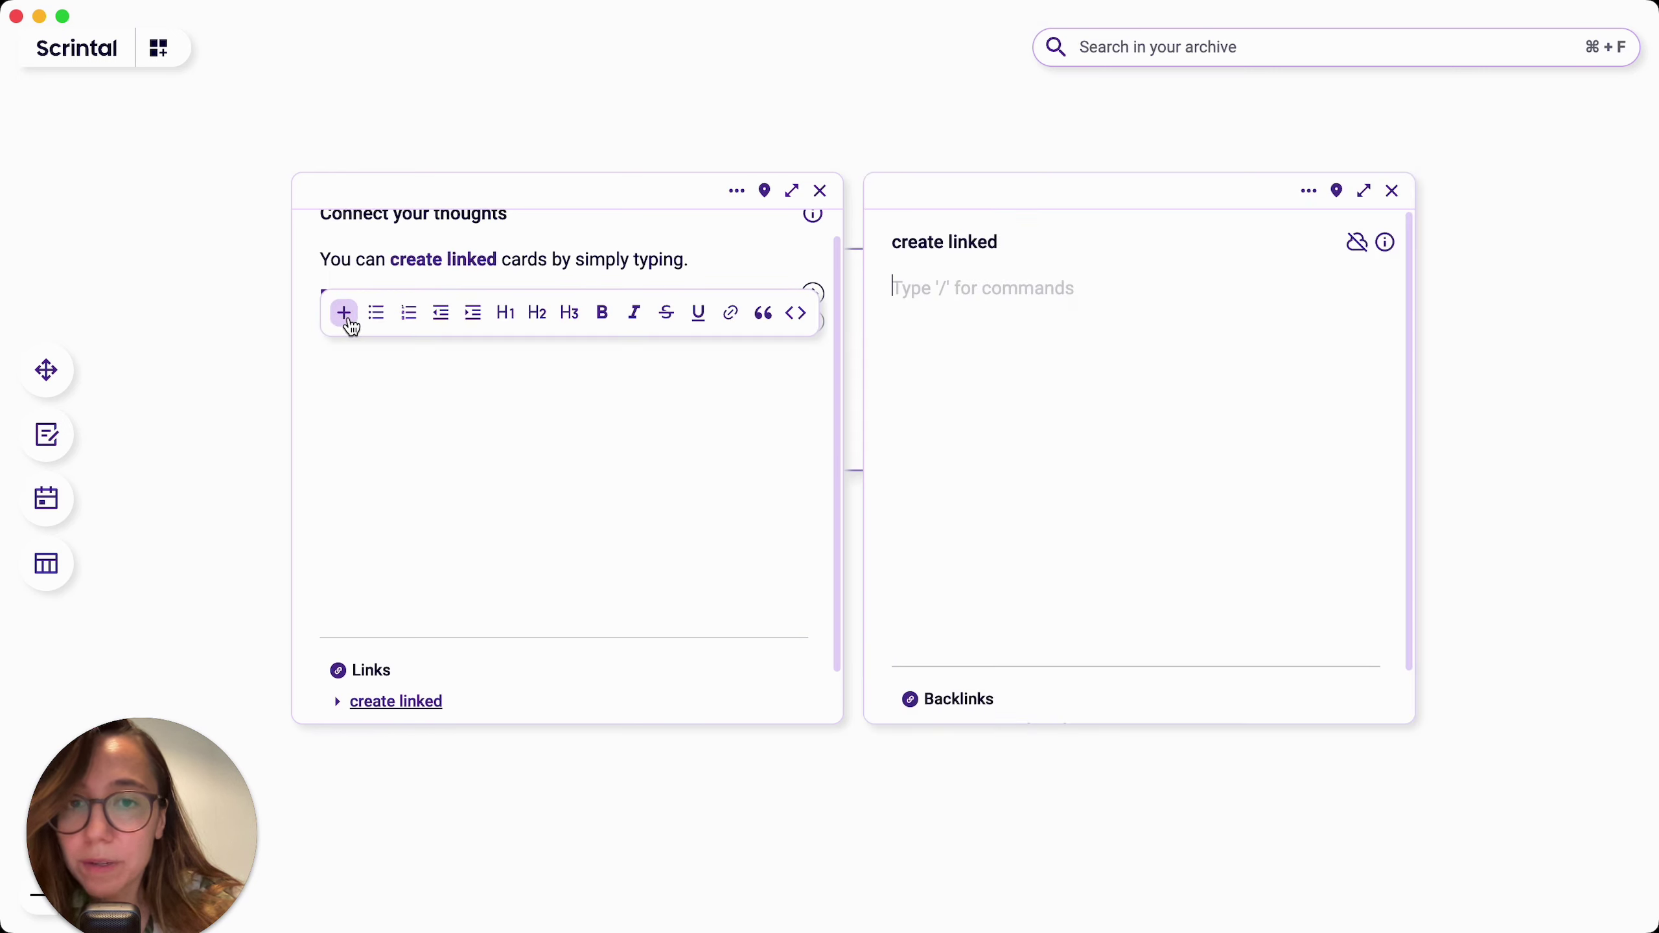
click(490, 438)
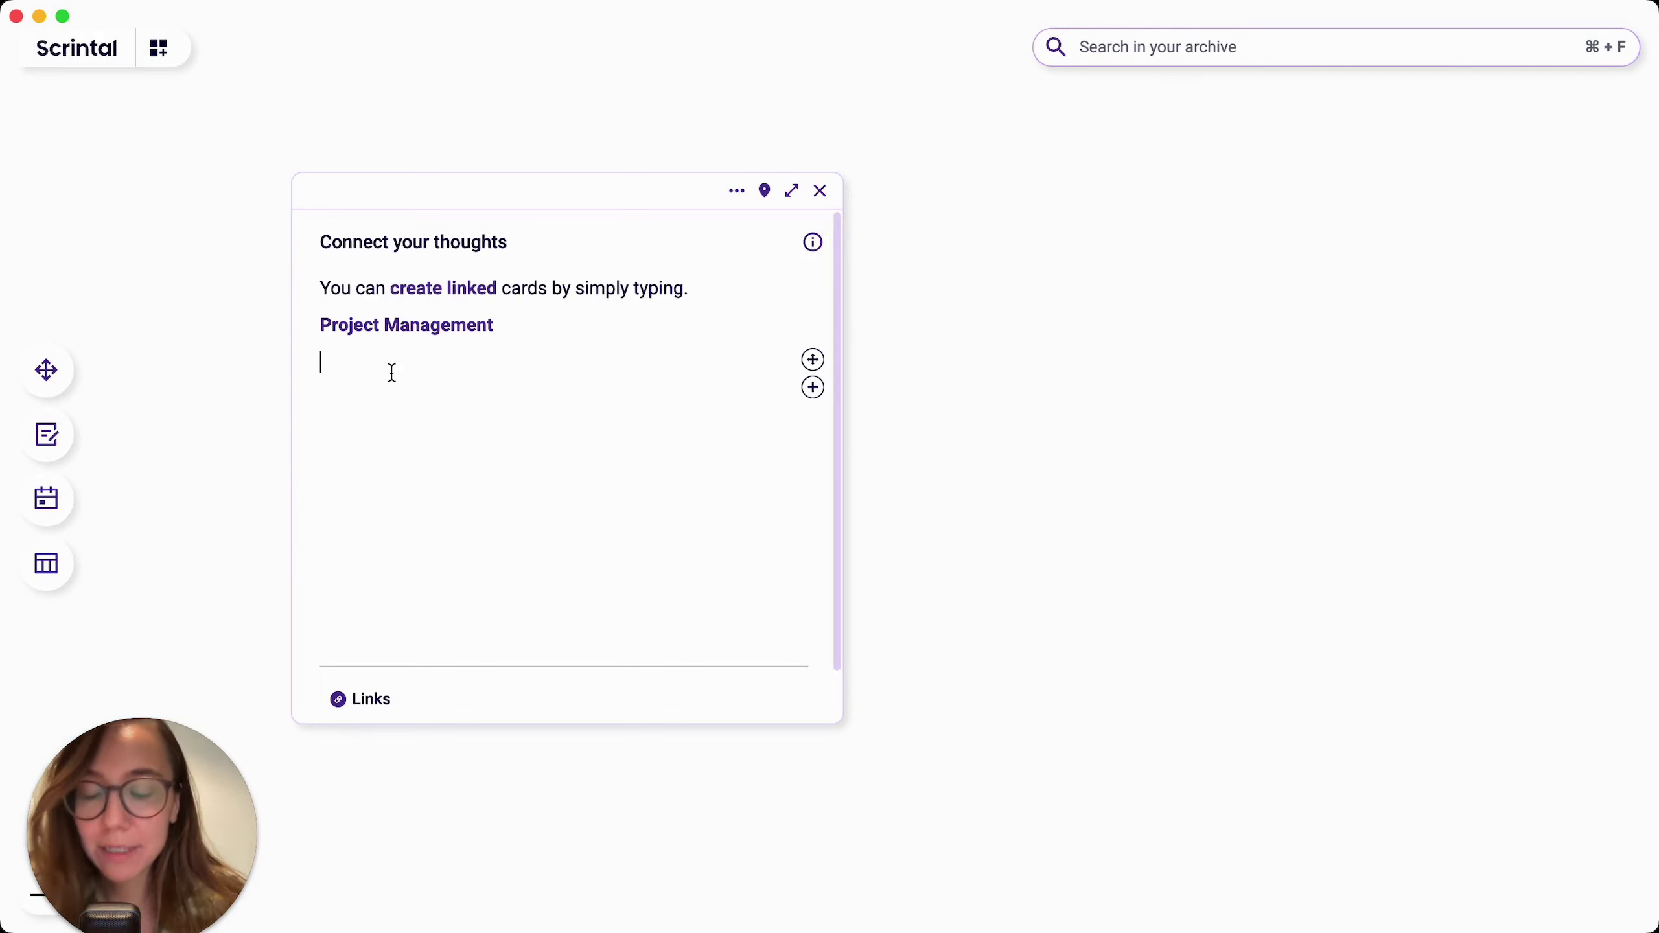
Step: Add the #project tag to Connect your thoughts and list all 8 cards tagged #project
text(#)
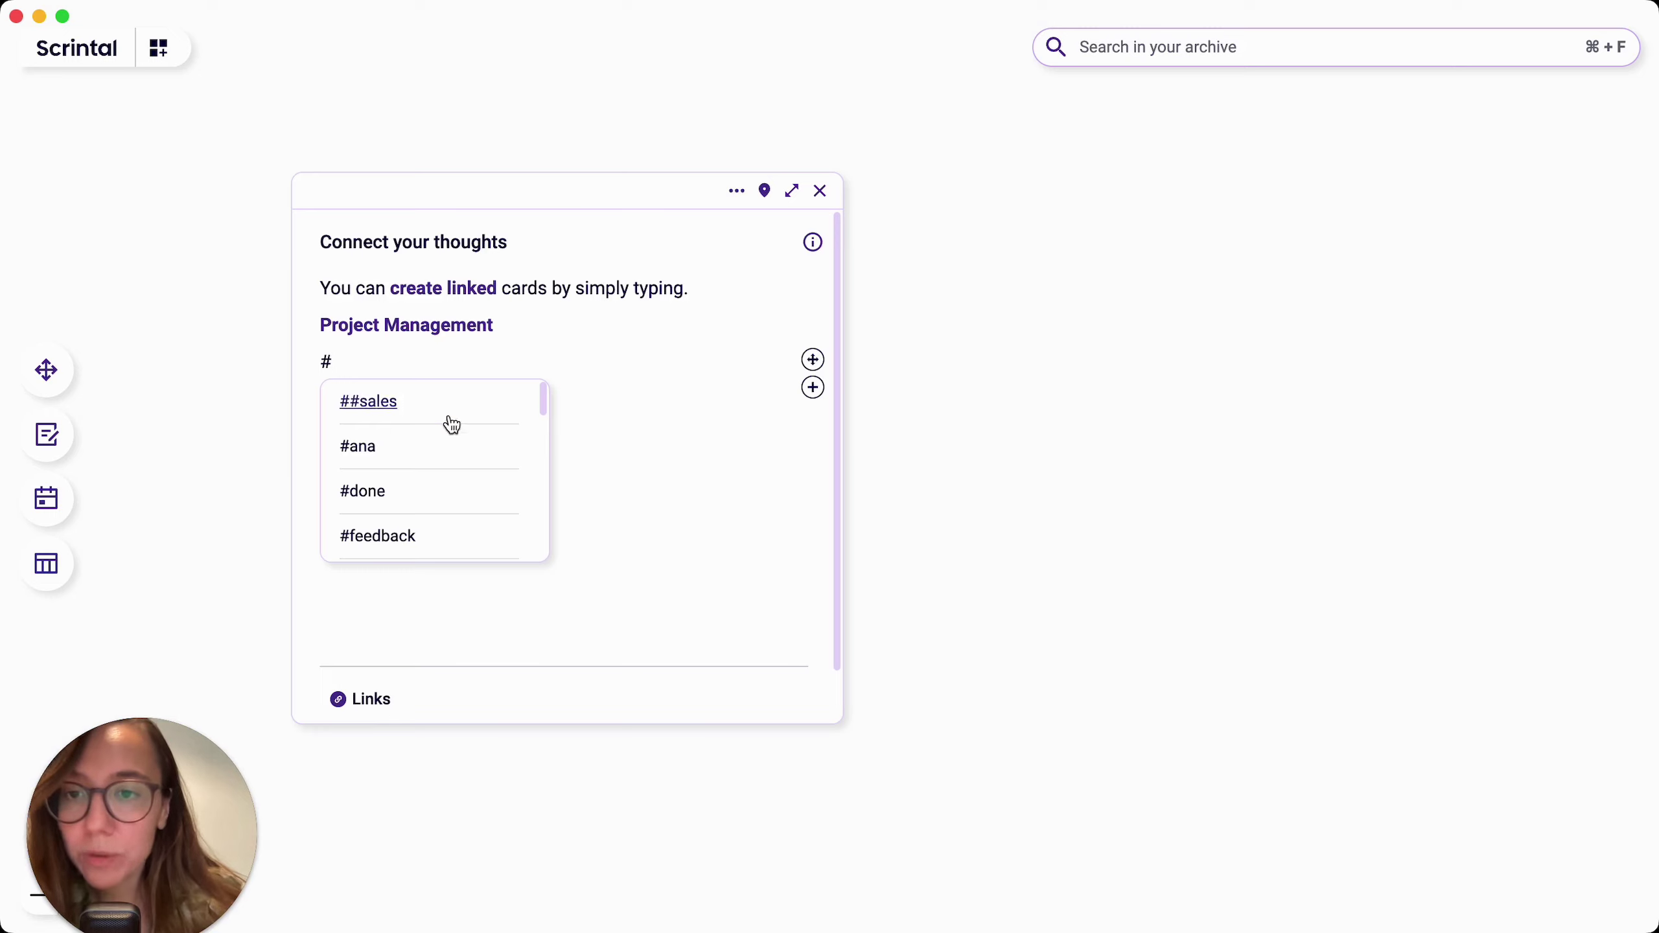
scroll(449, 435, down, 3)
scroll(449, 435, down, 2)
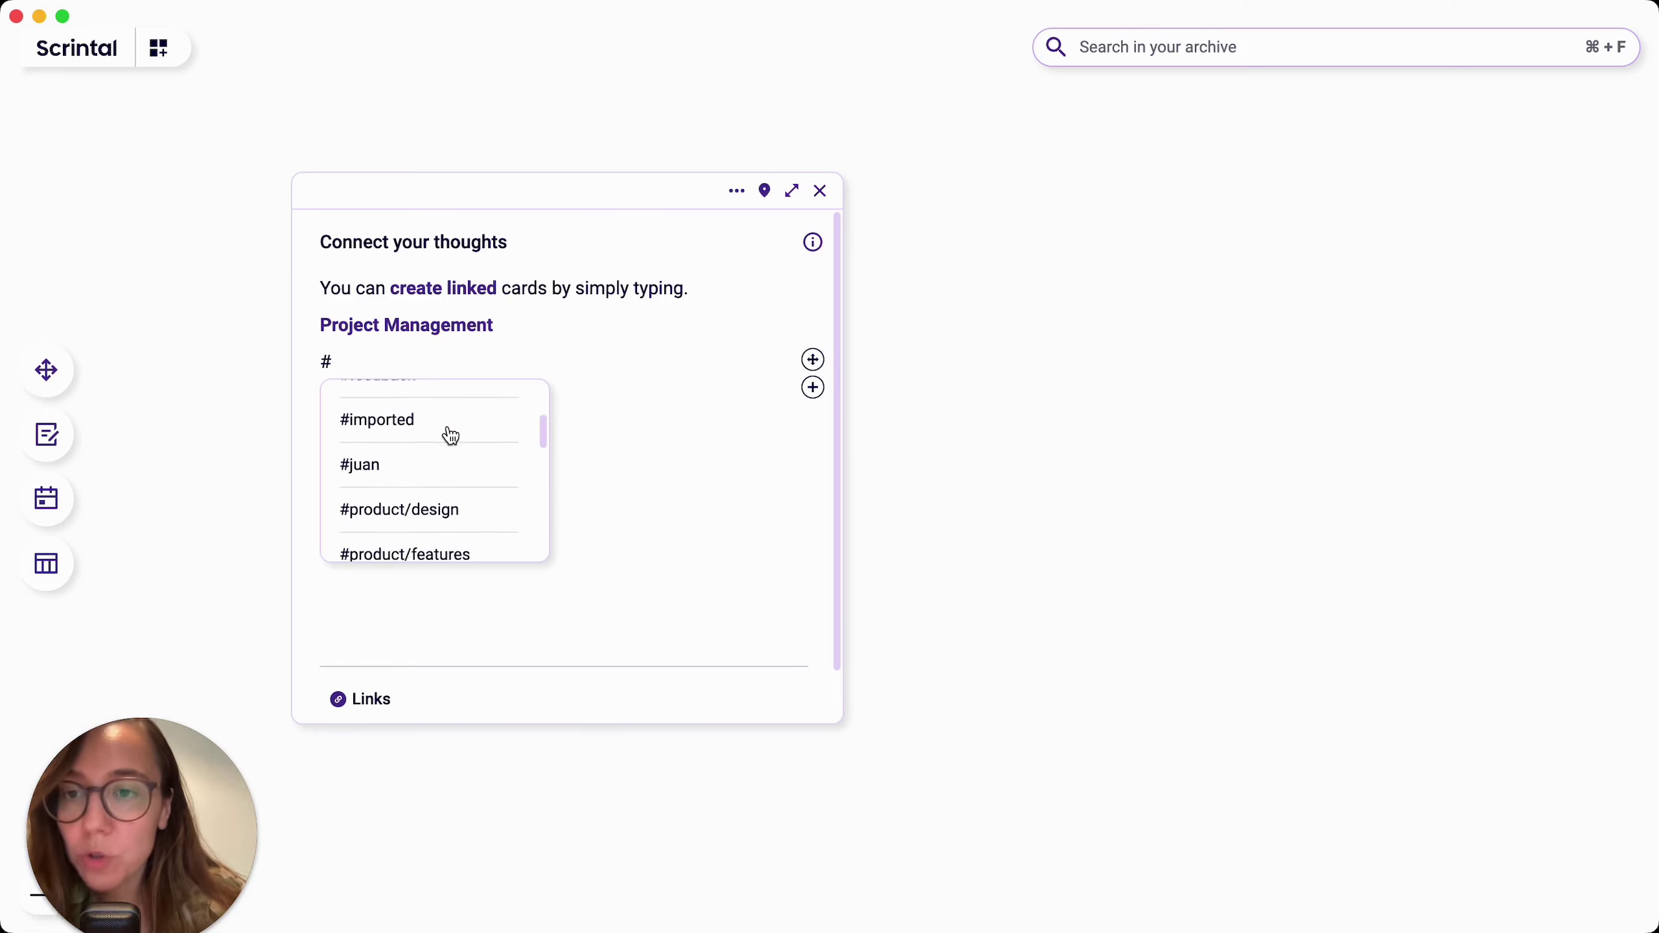
scroll(449, 435, up, 5)
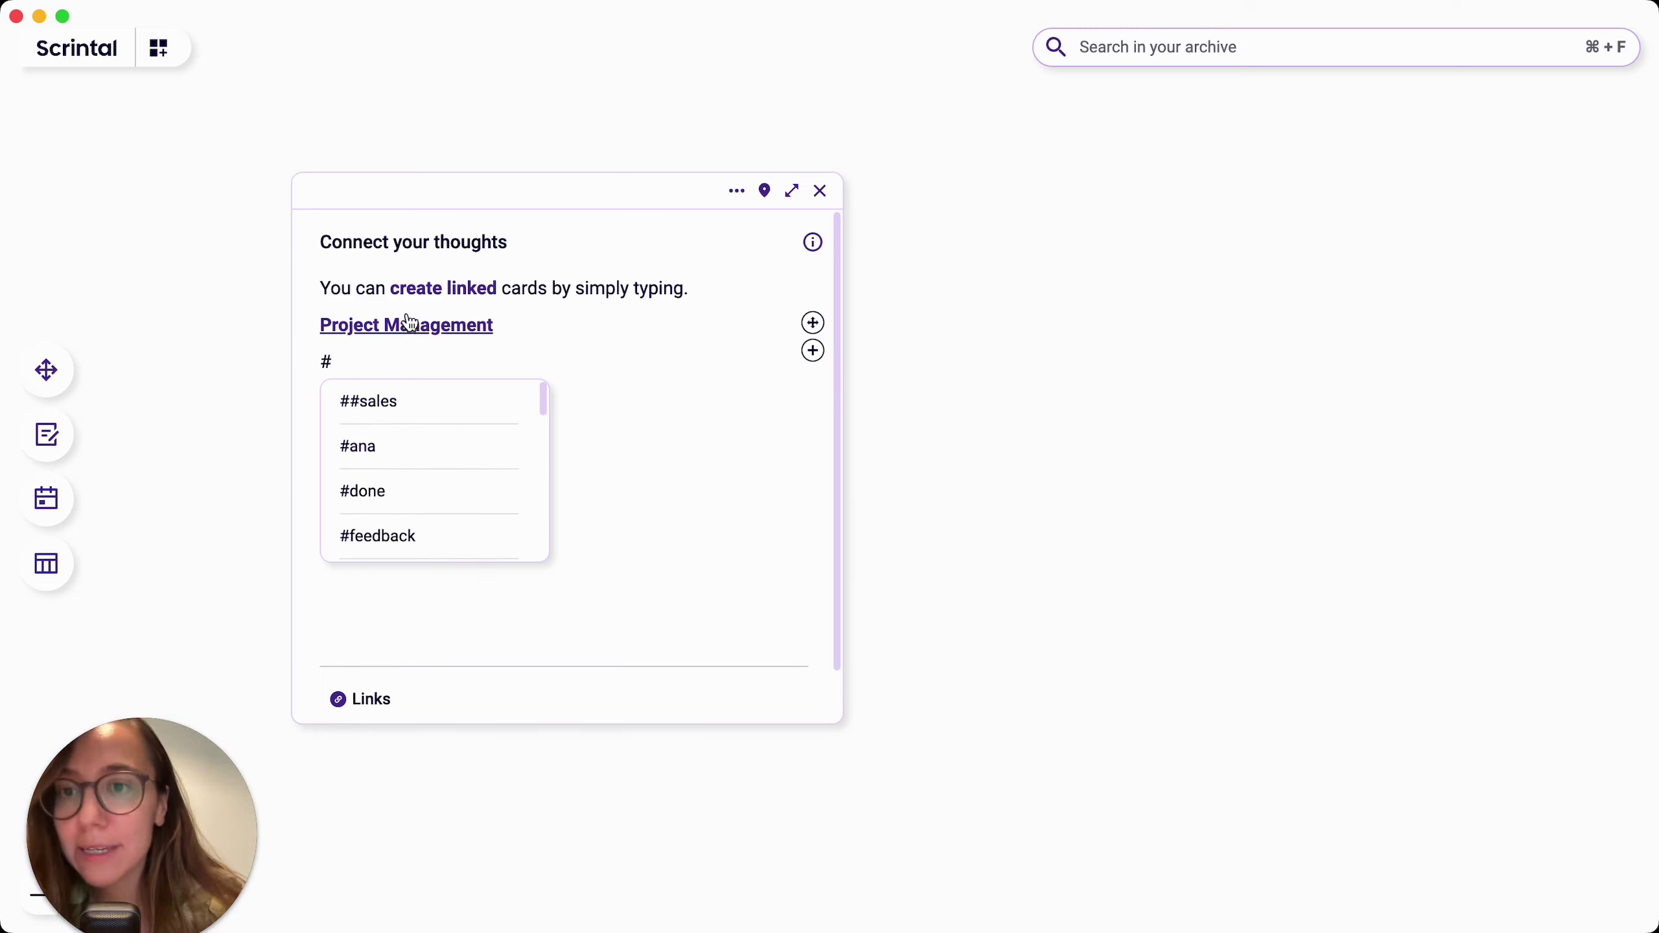
text(pro)
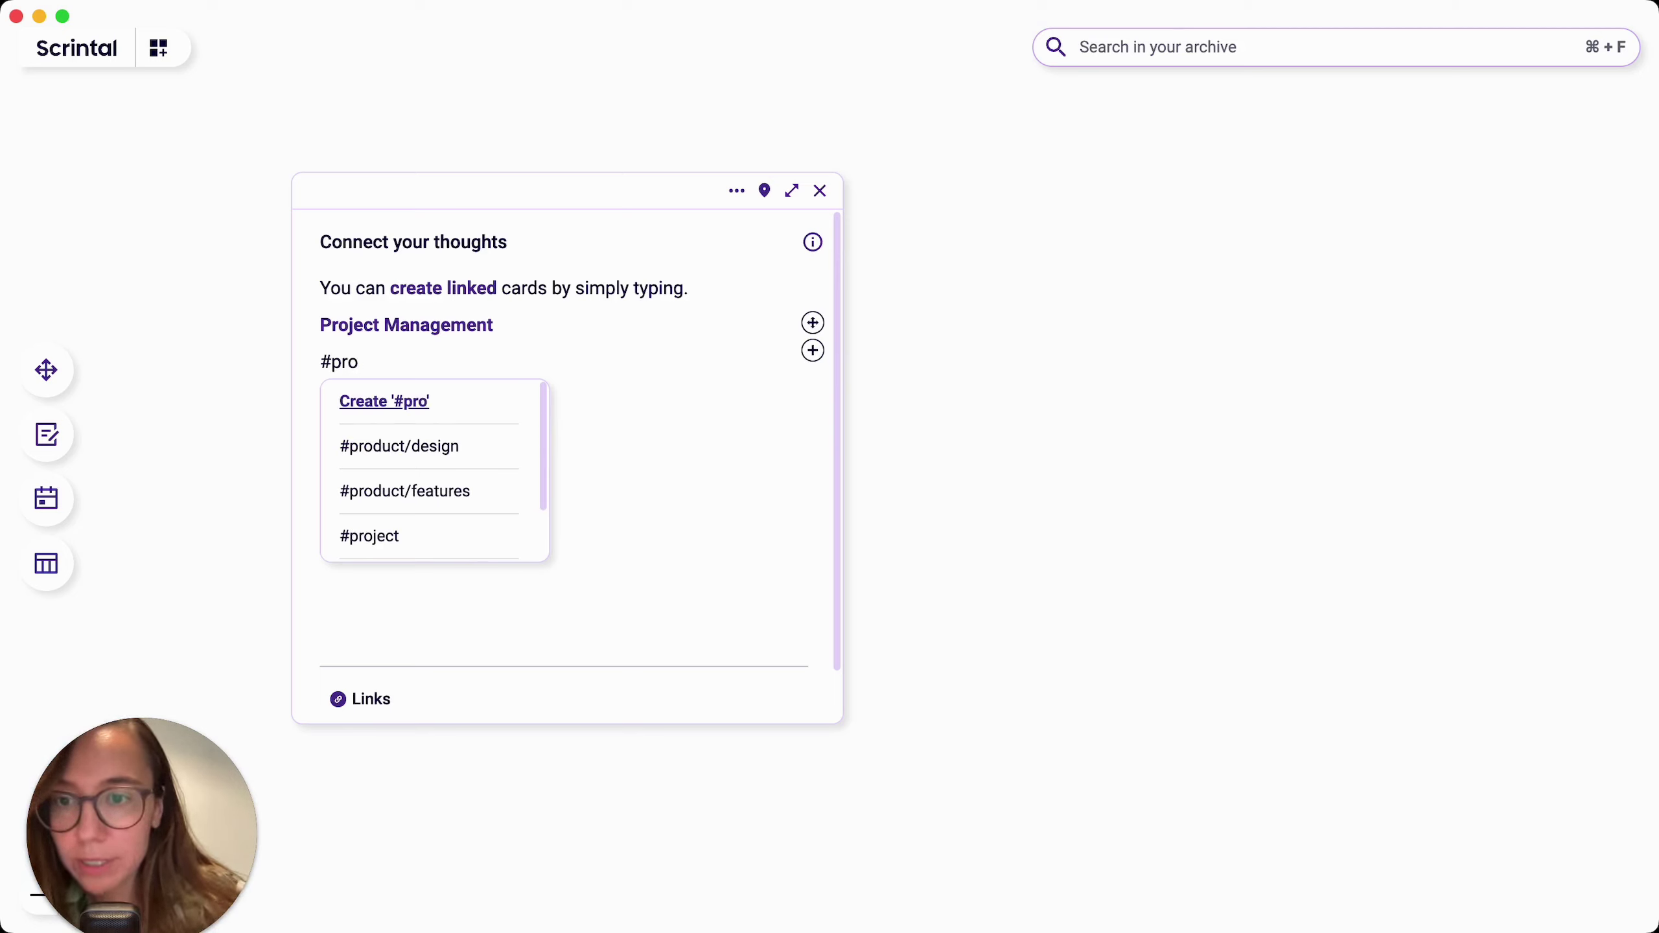
click(374, 535)
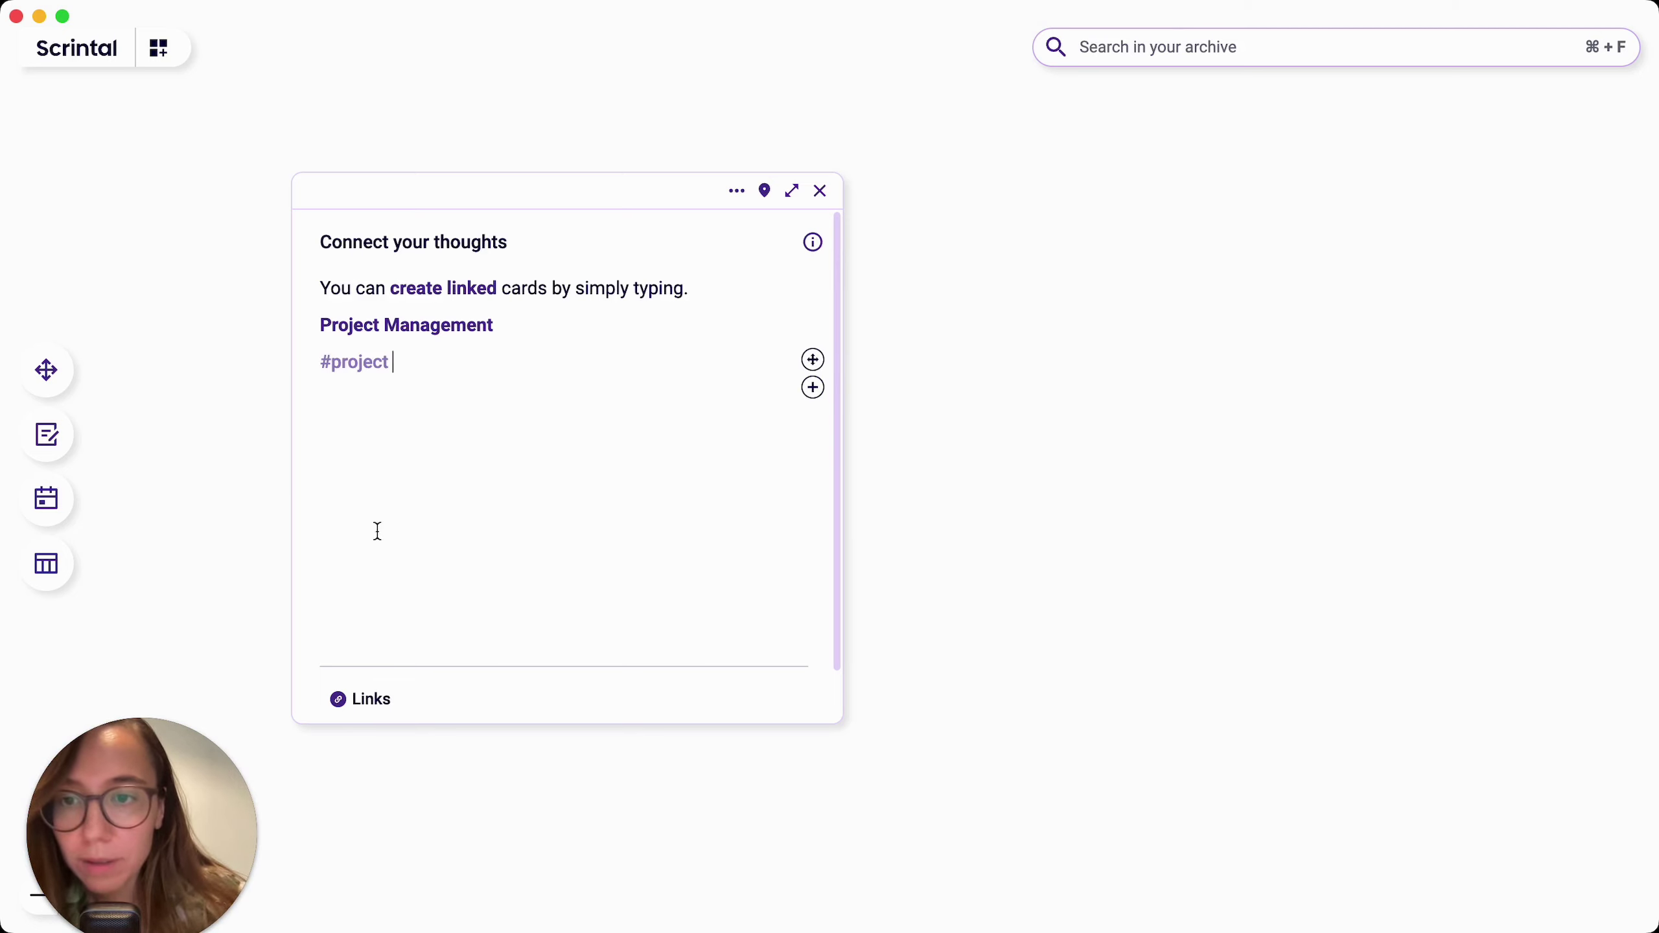
click(358, 370)
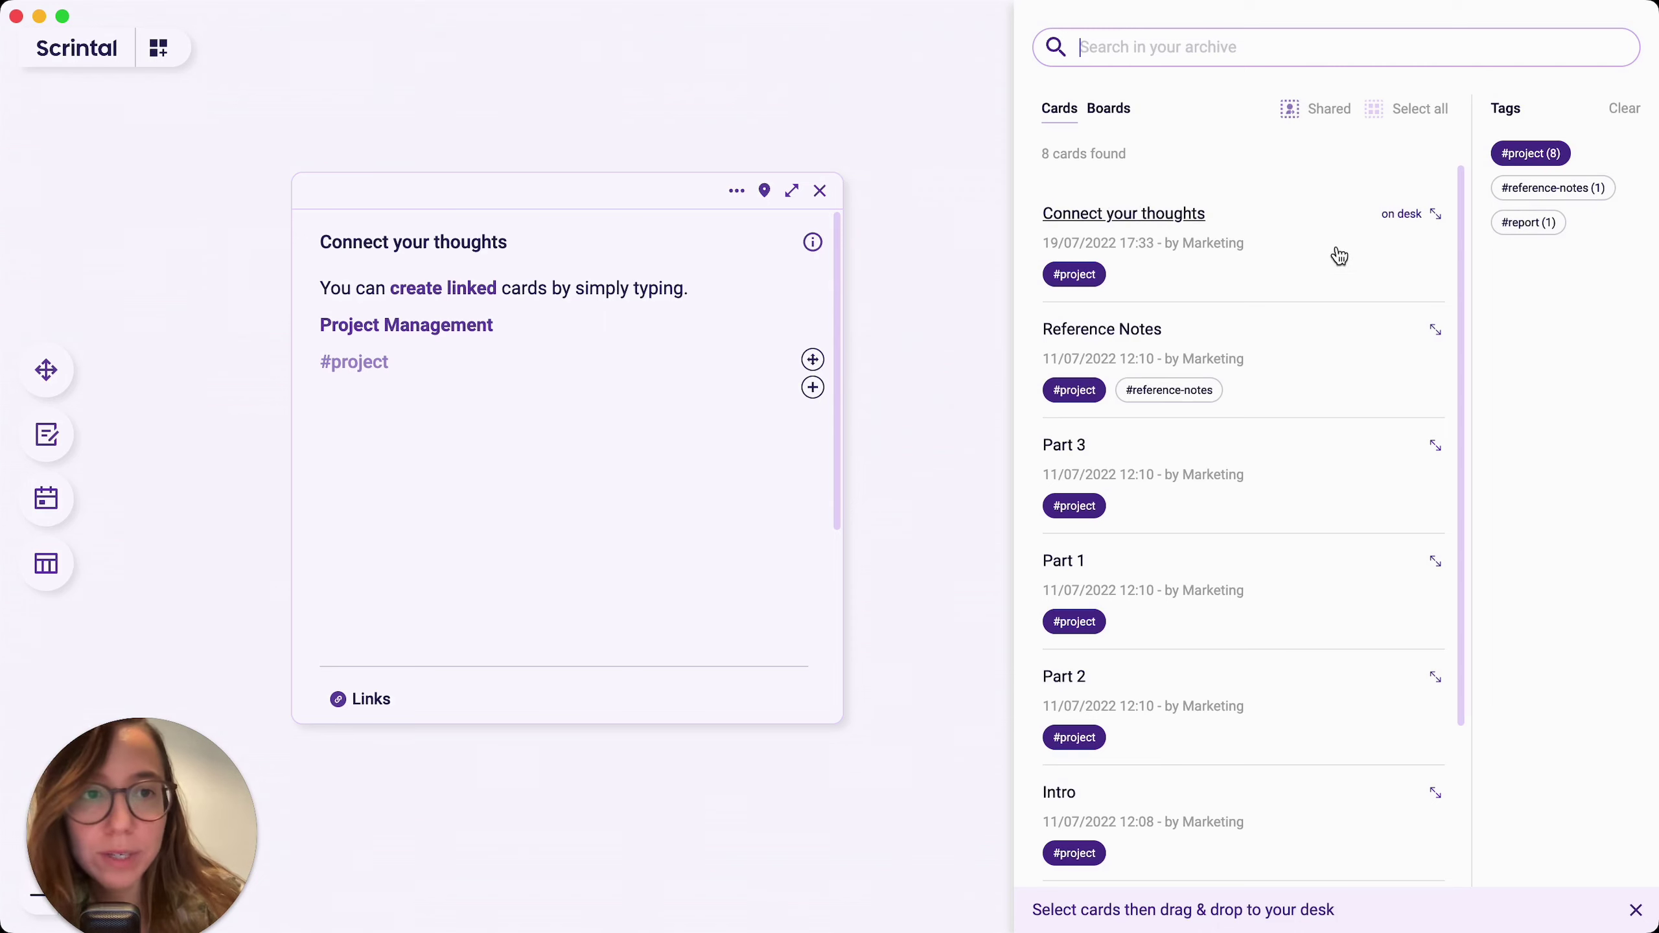
Step: Expand the Connect your thoughts result's preview, then dismiss the archive search results
click(1435, 215)
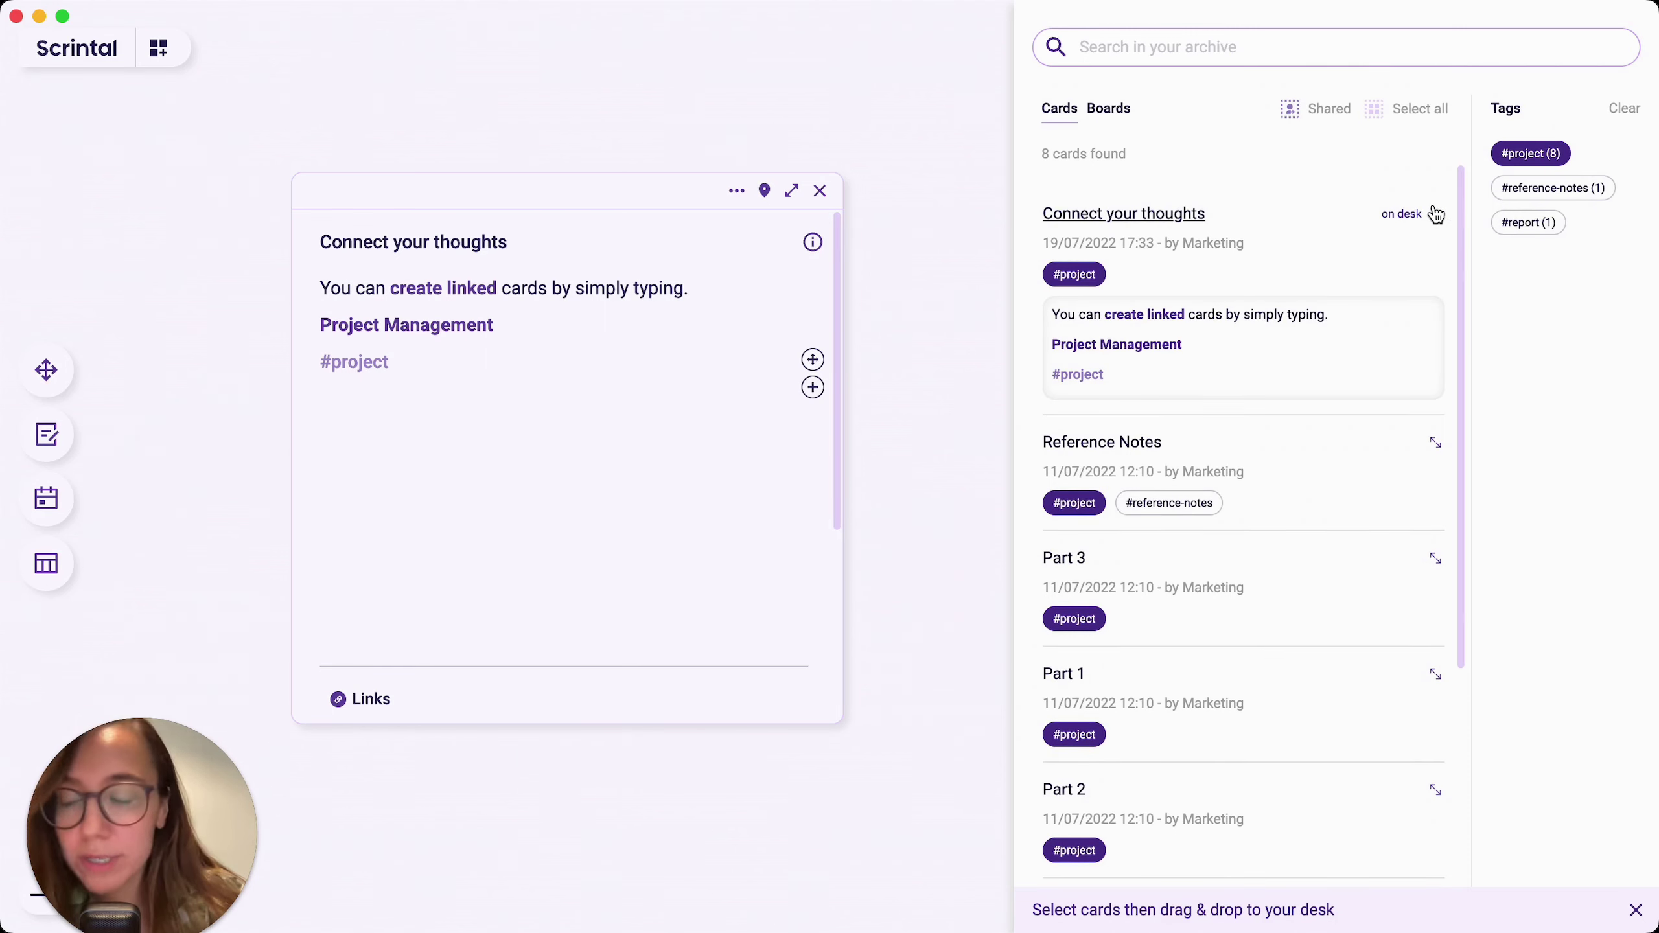
click(563, 473)
scroll(562, 472, down, 5)
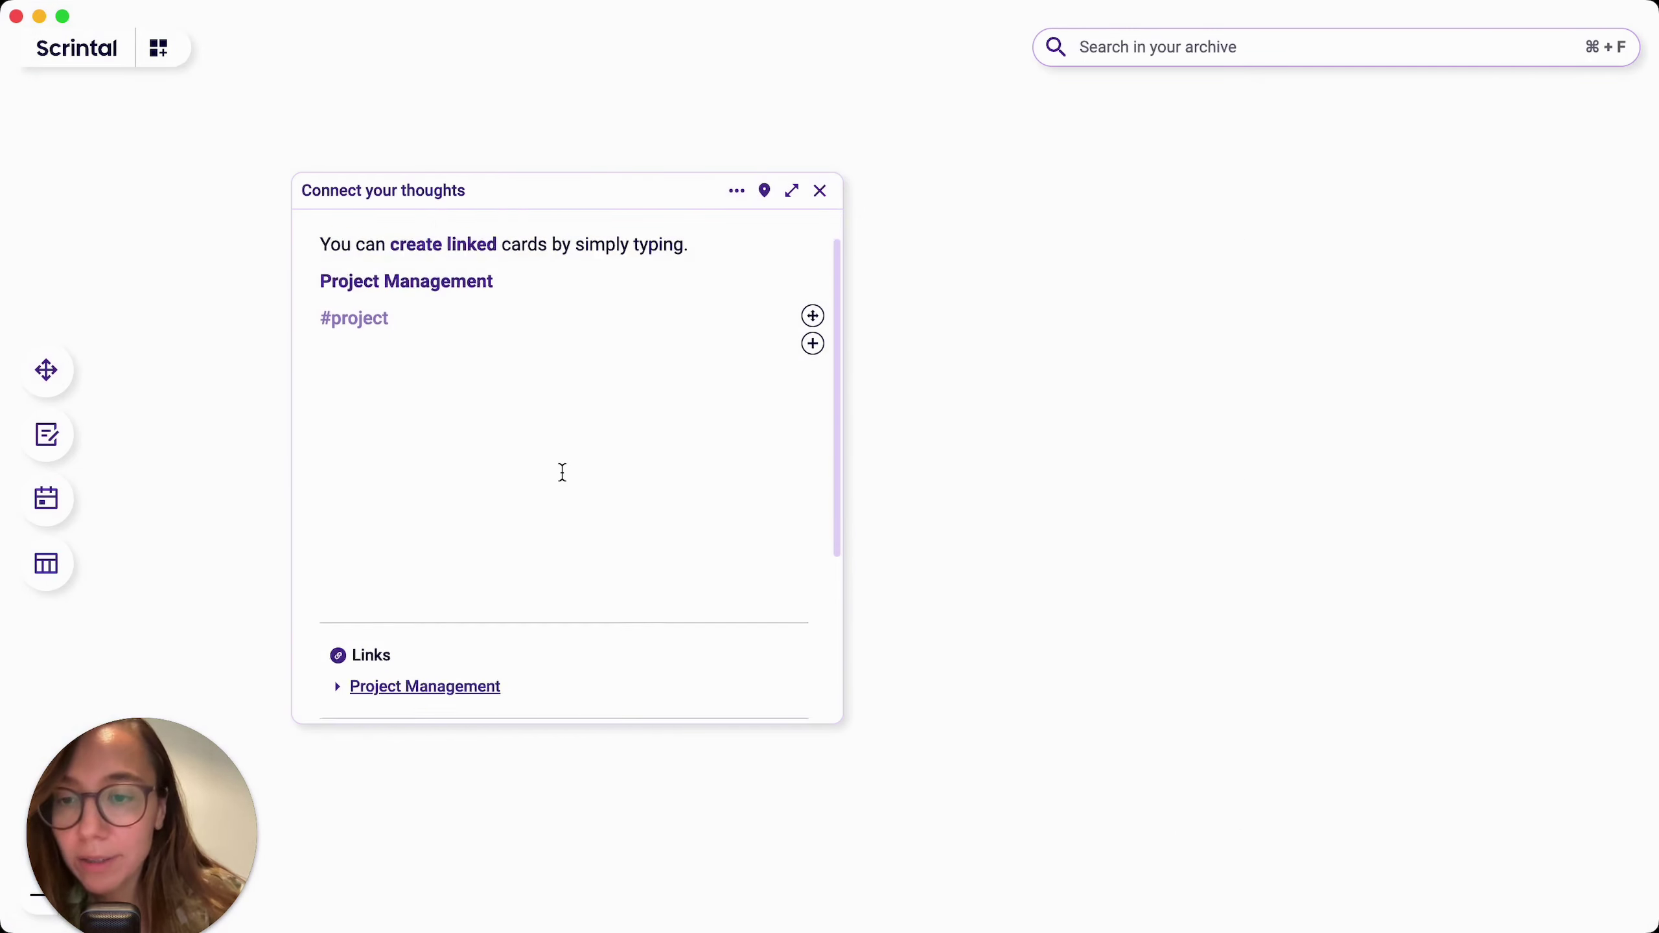
scroll(562, 471, down, 3)
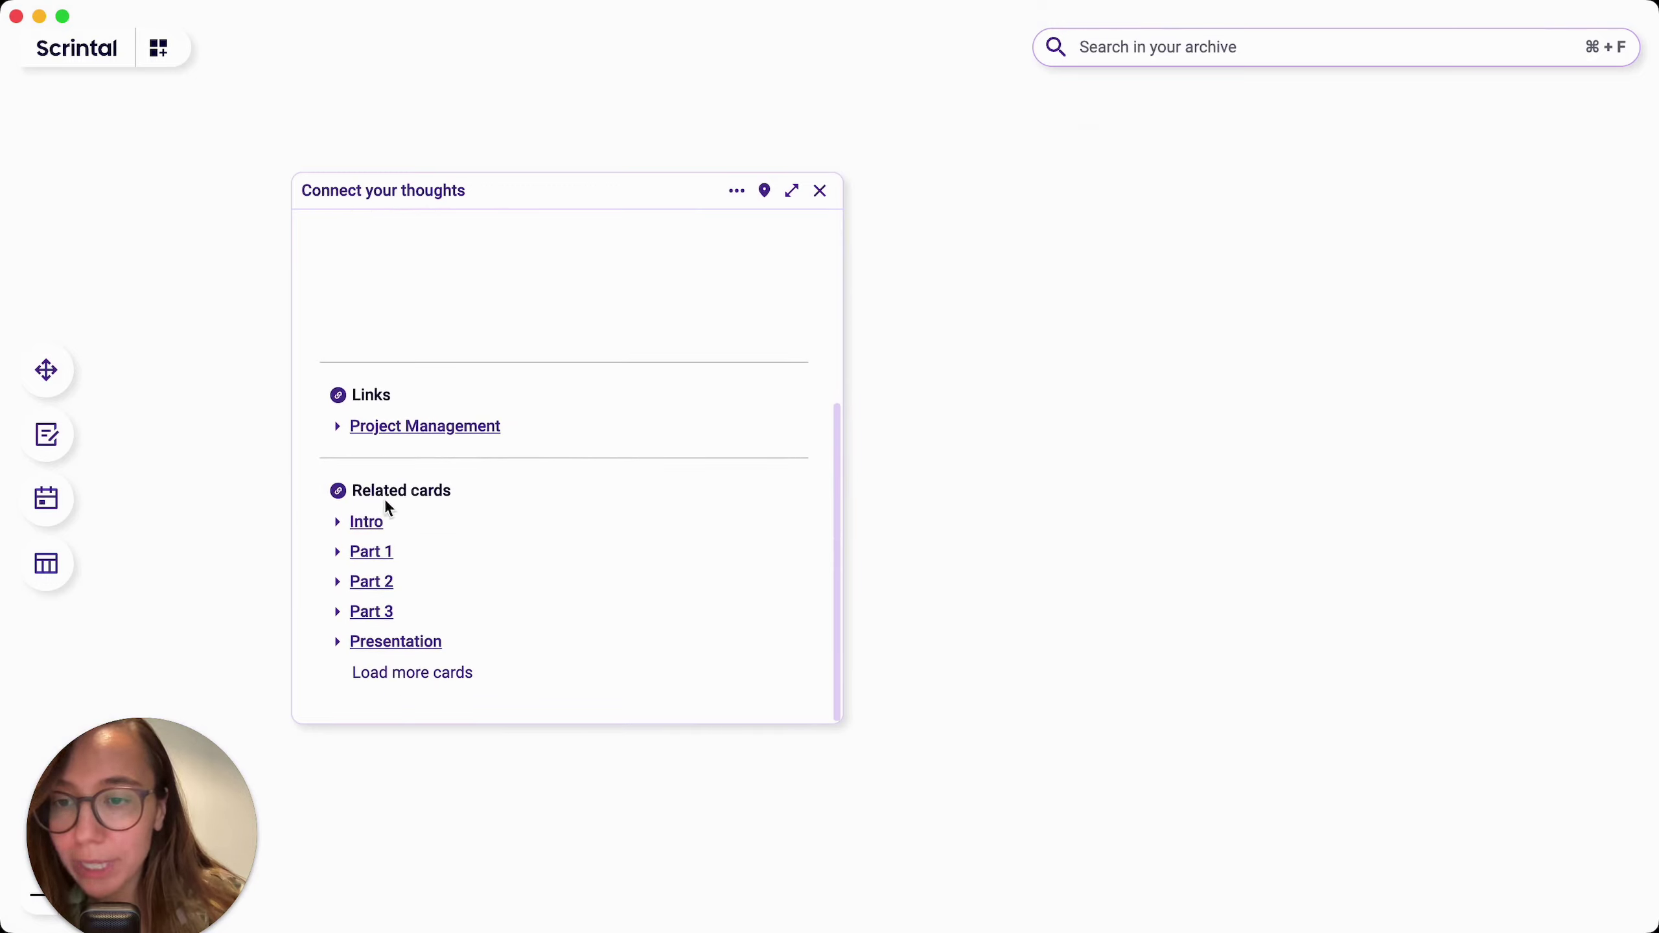
scroll(538, 508, up, 2)
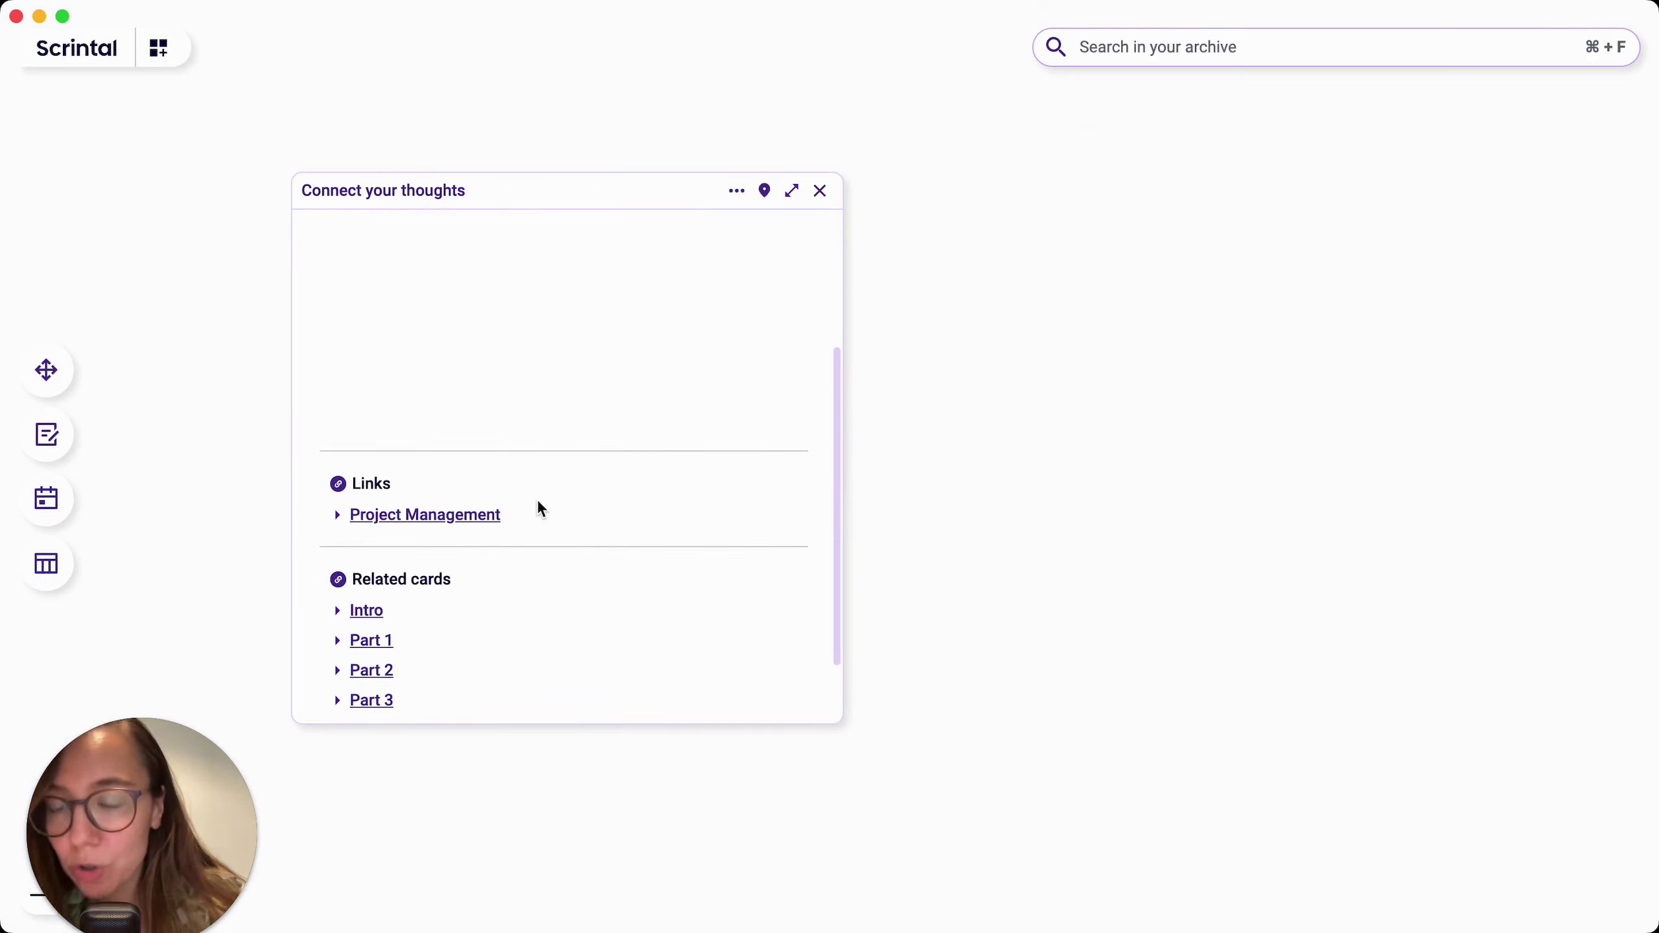
scroll(538, 502, down, 1)
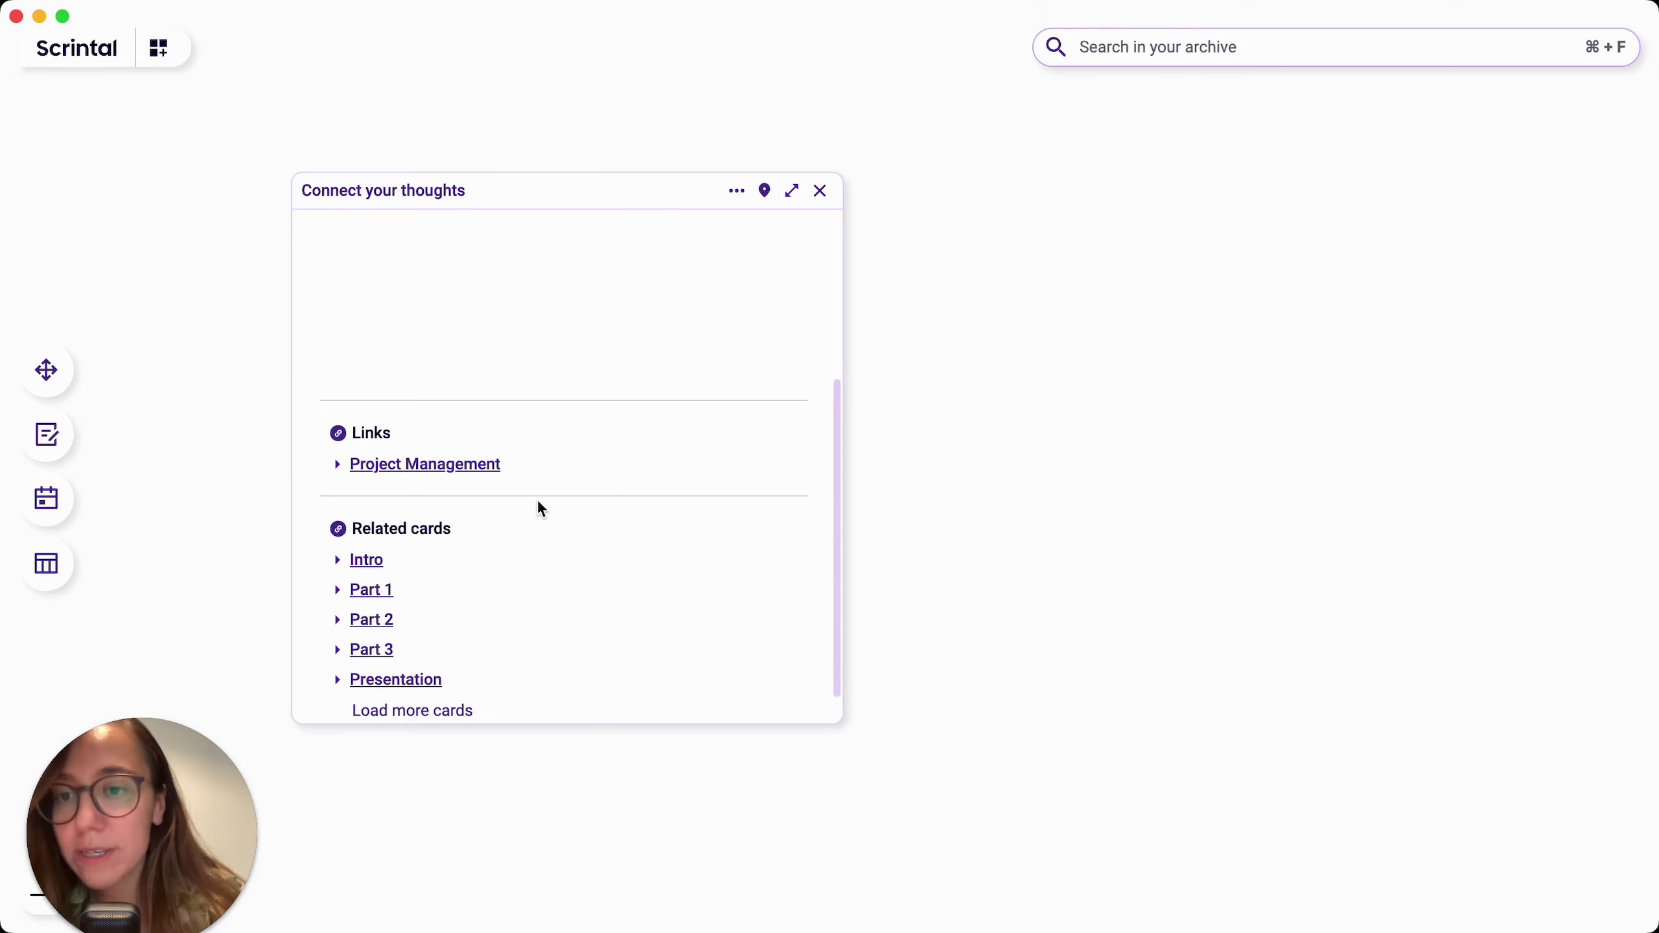
Step: Open the related Intro card beside the Connect your thoughts card
click(366, 560)
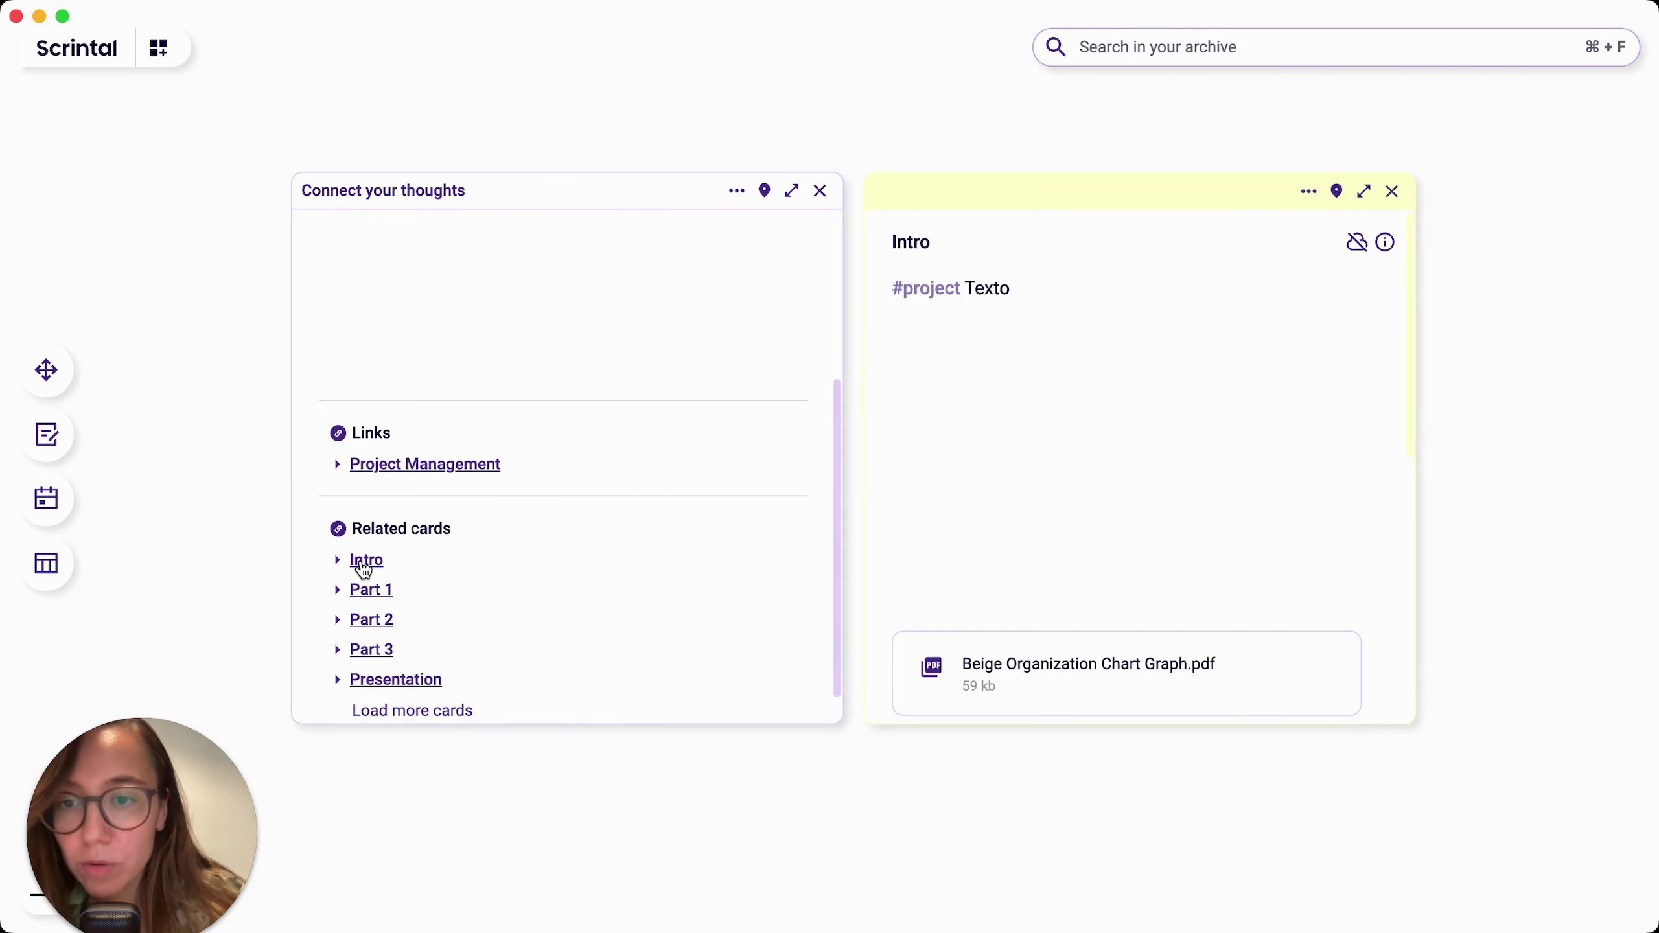
scroll(560, 456, up, 4)
scroll(559, 456, down, 4)
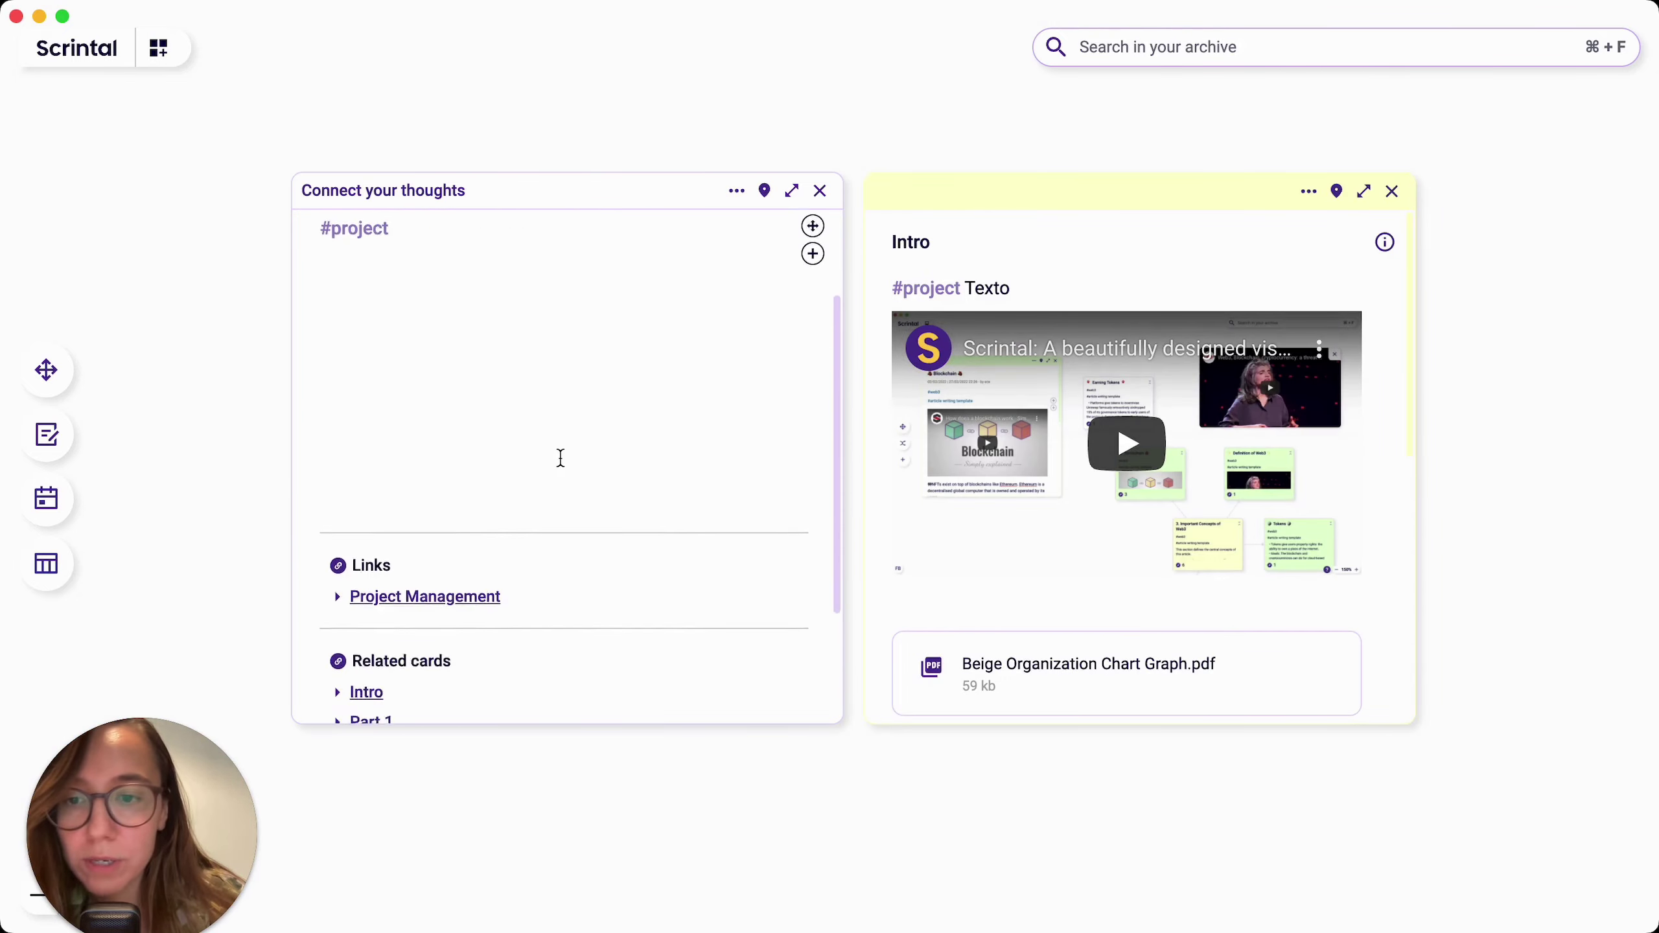
scroll(589, 440, up, 4)
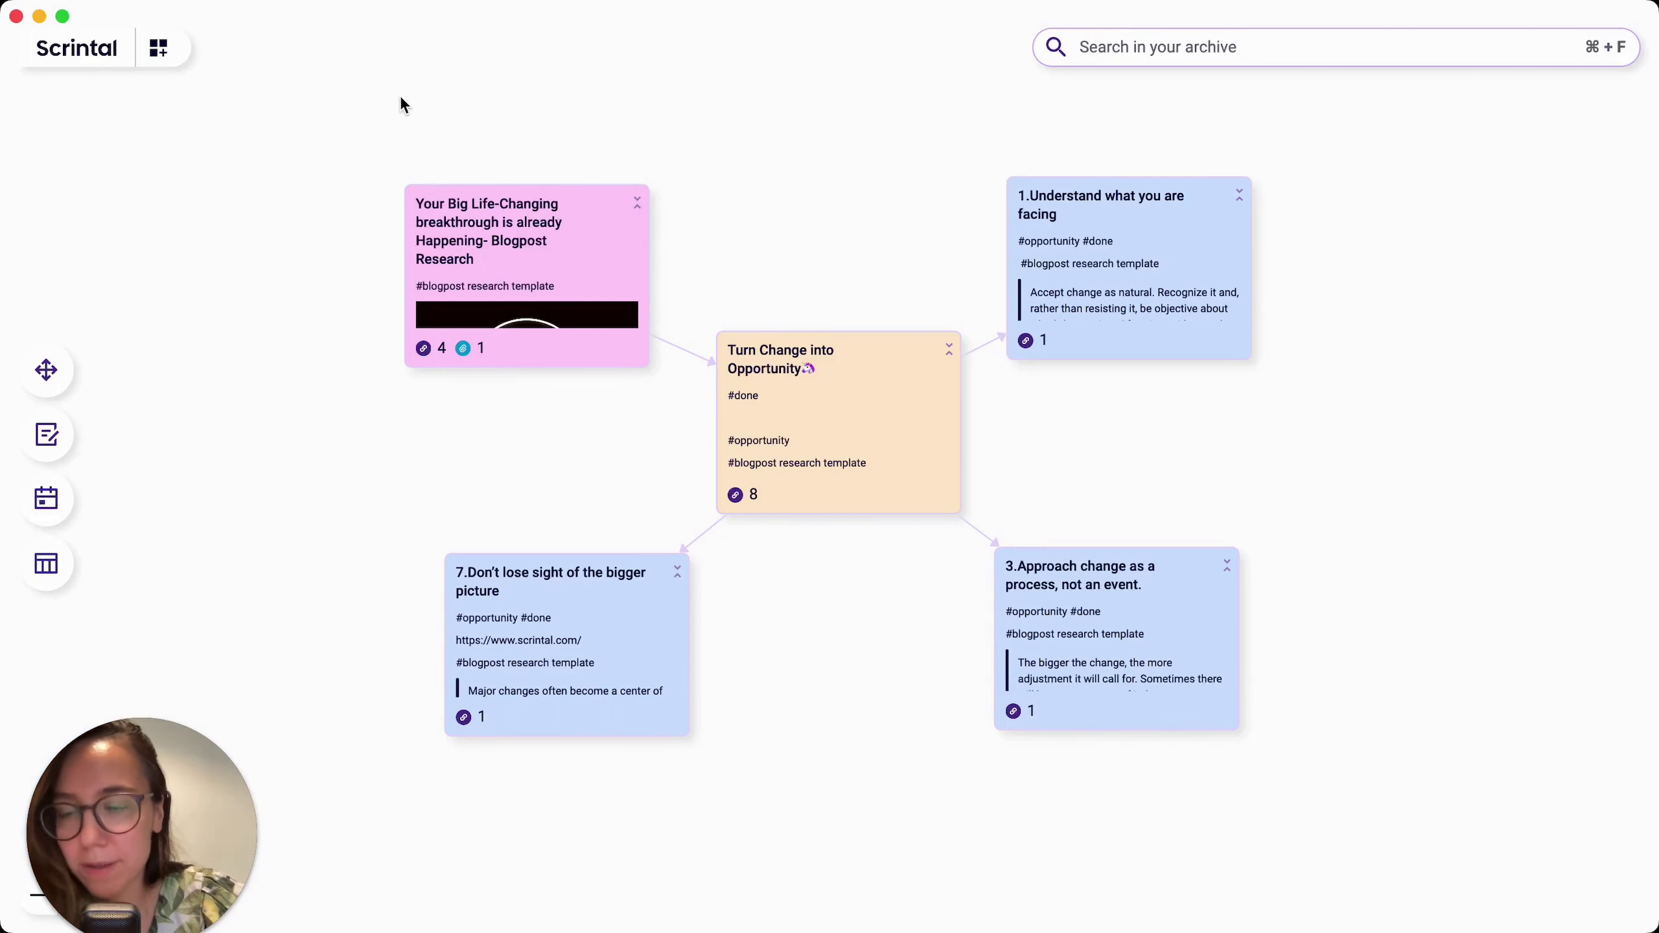
Step: Select all five linked opportunity cards and delete them, leaving the board empty
drag(355, 107, 1370, 814)
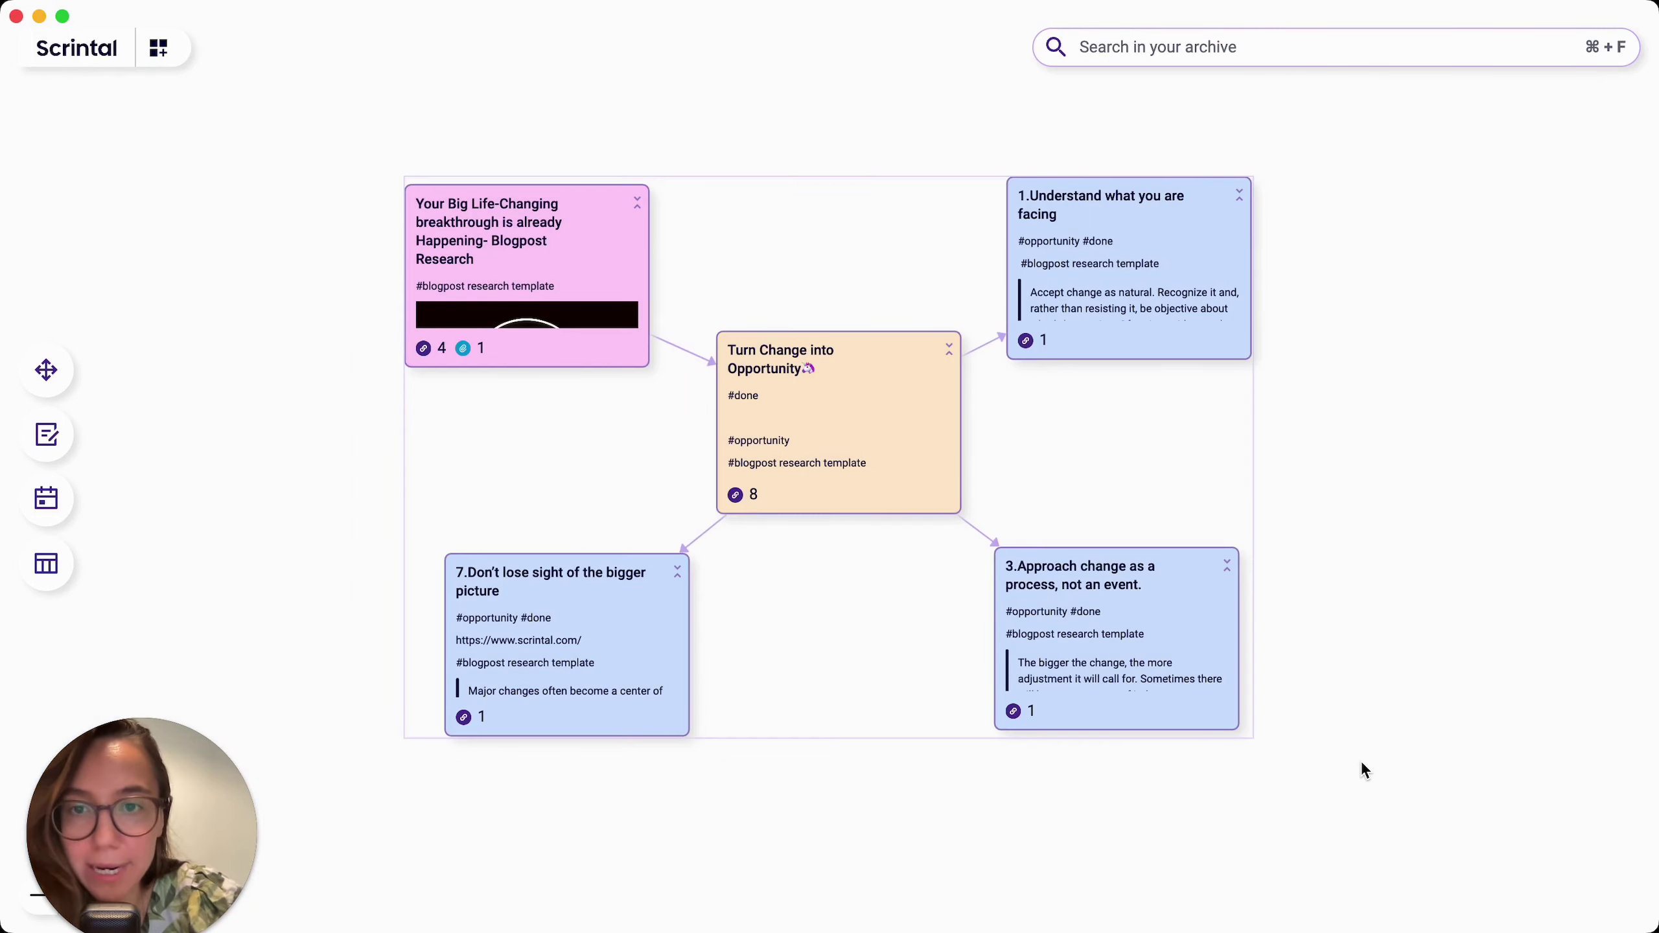
right_click(827, 409)
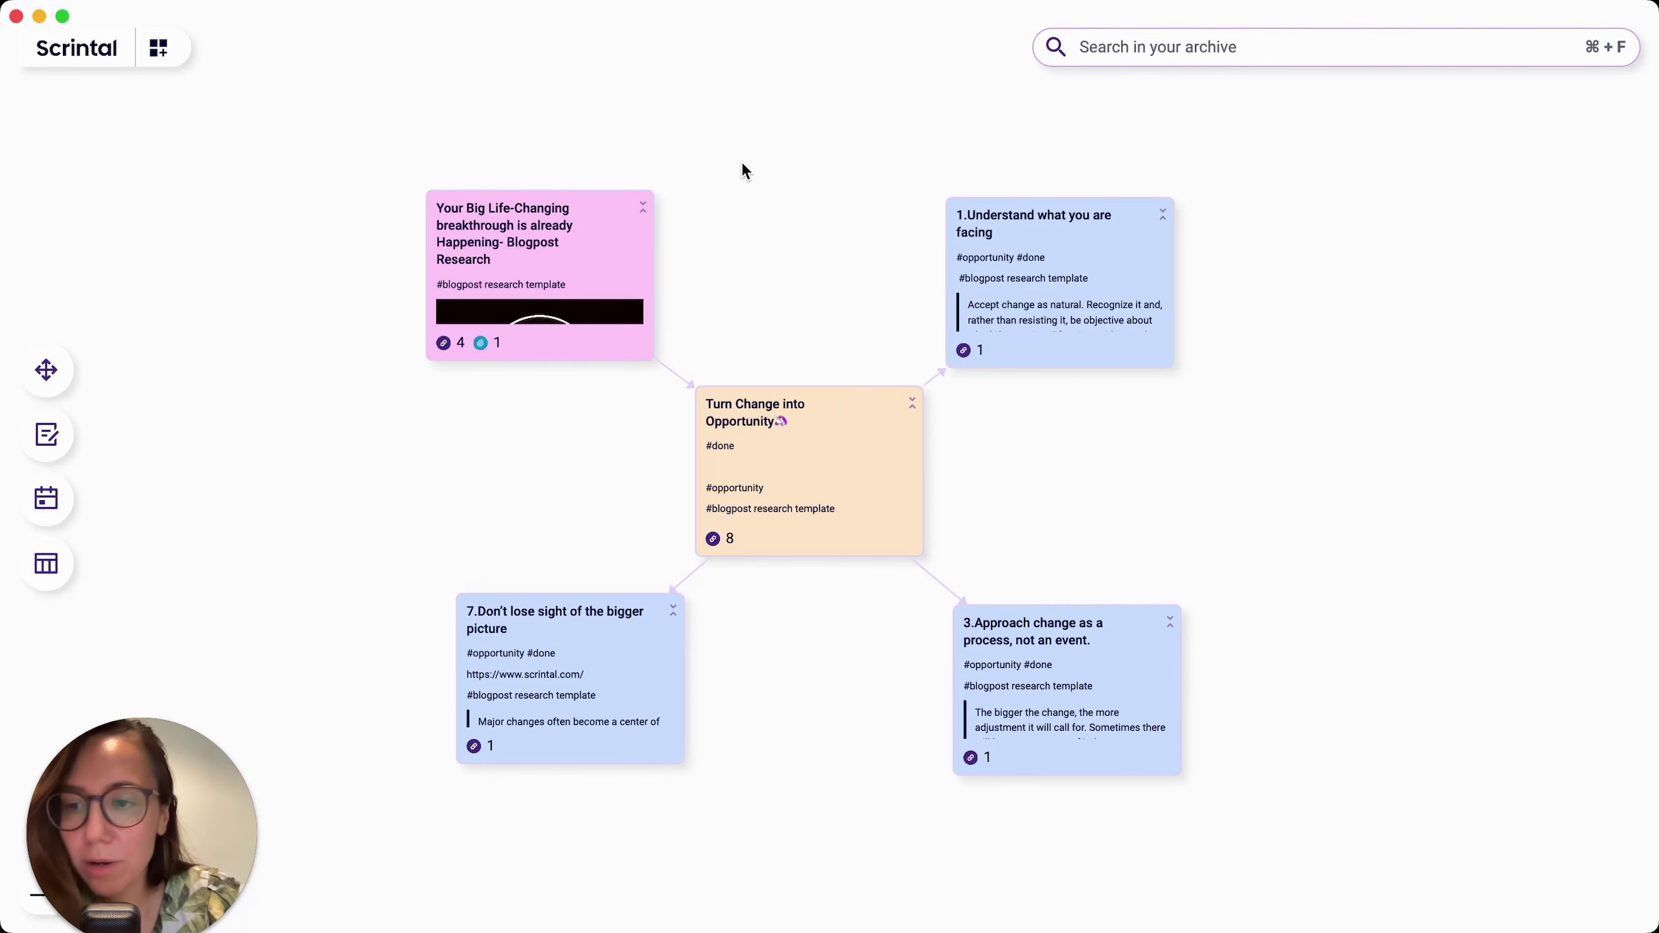
drag(391, 123, 1359, 893)
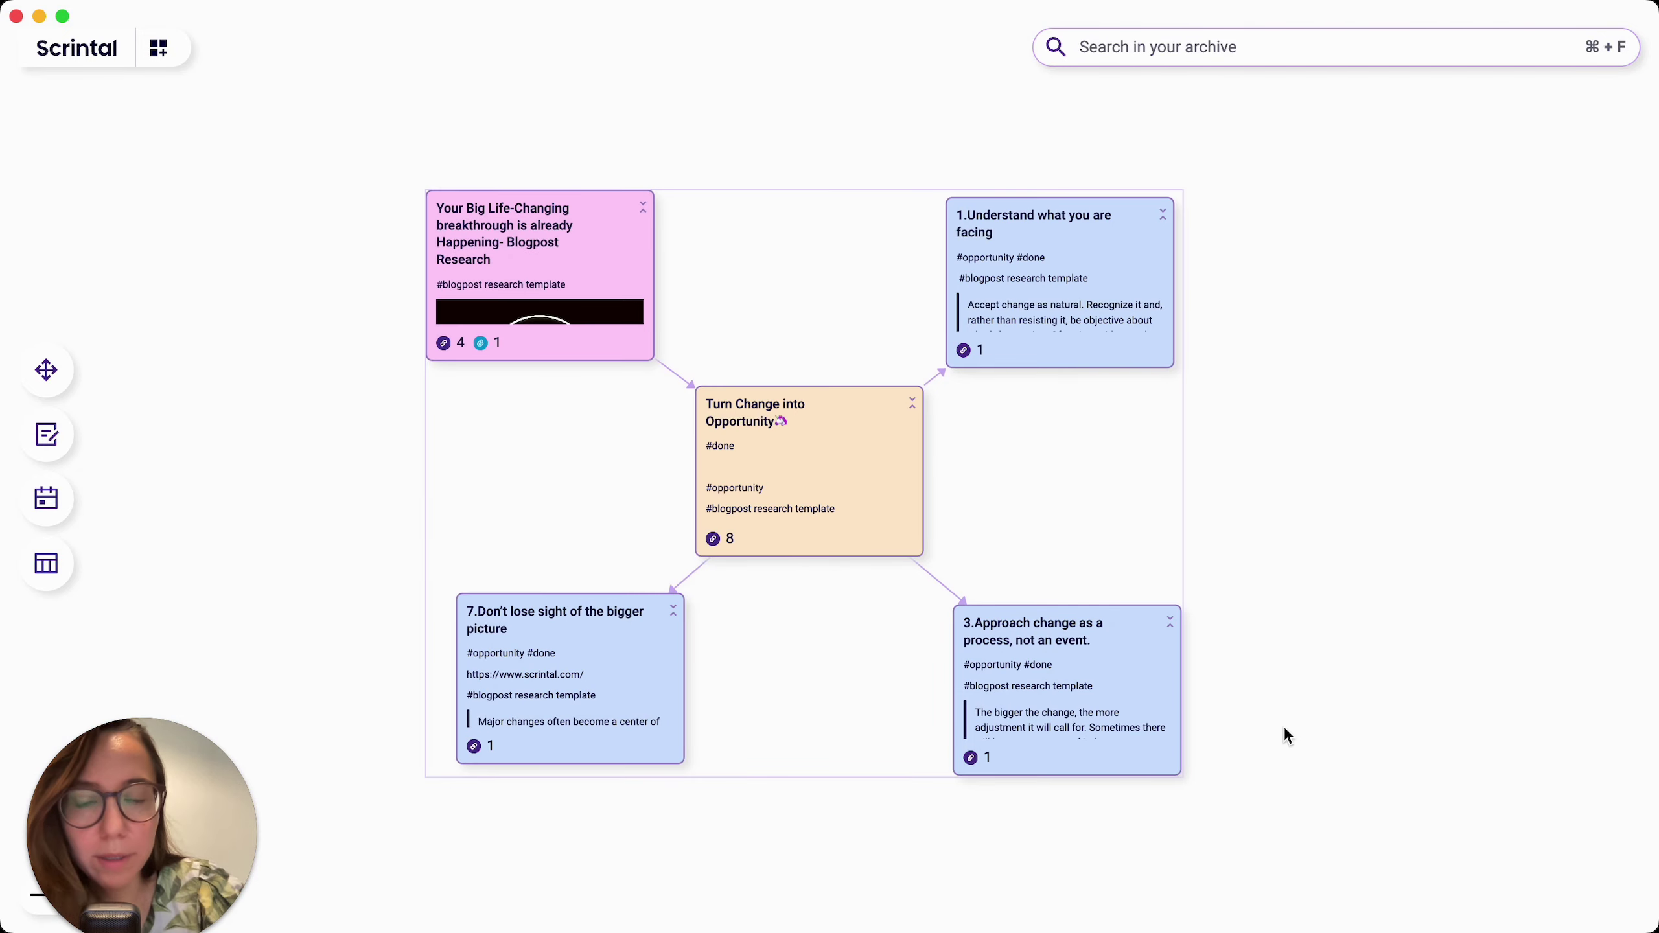
key(BackSpace)
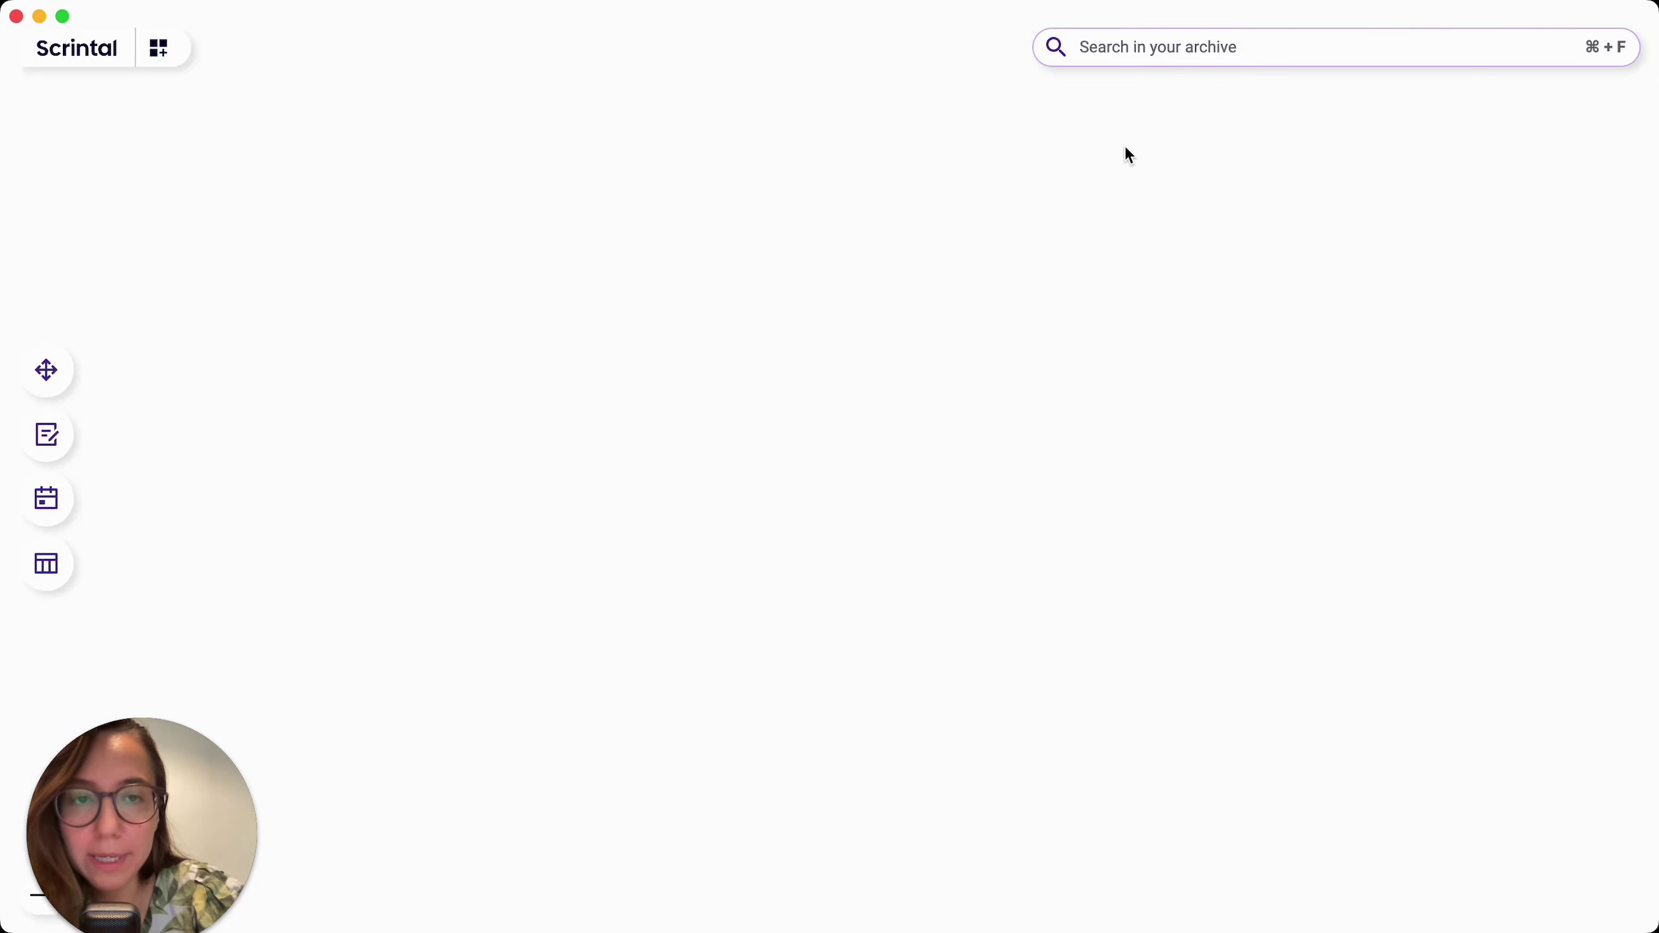
Step: Open the archive search with Cmd+F, type 'prod', then clear the query
key(super+f)
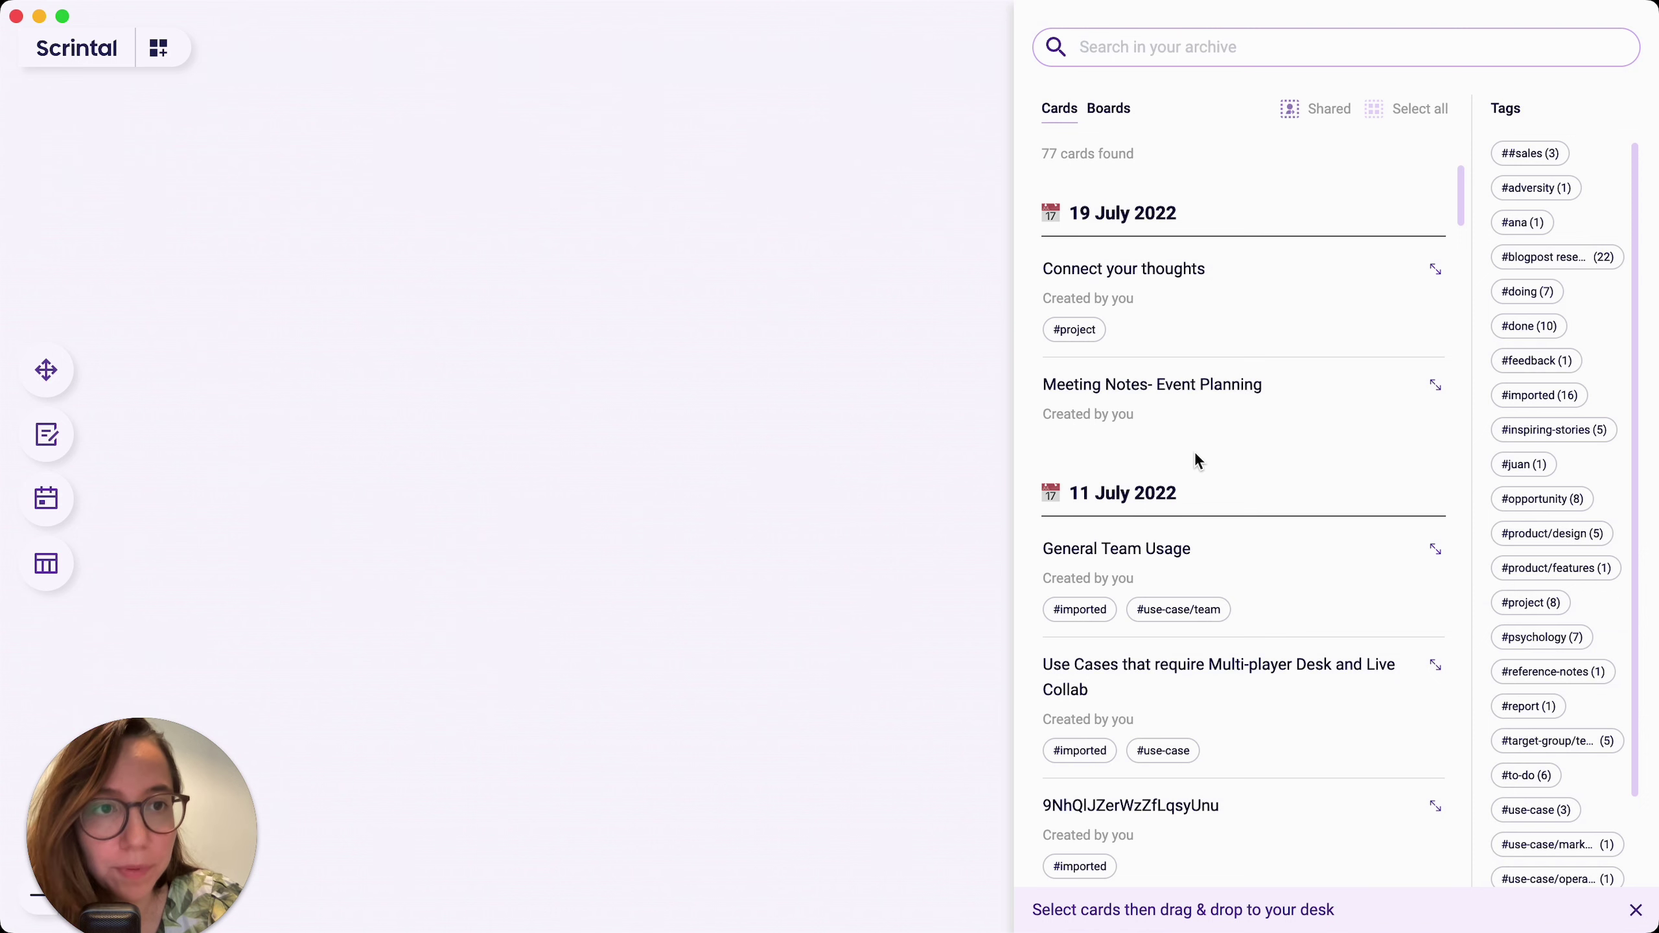
text(pr)
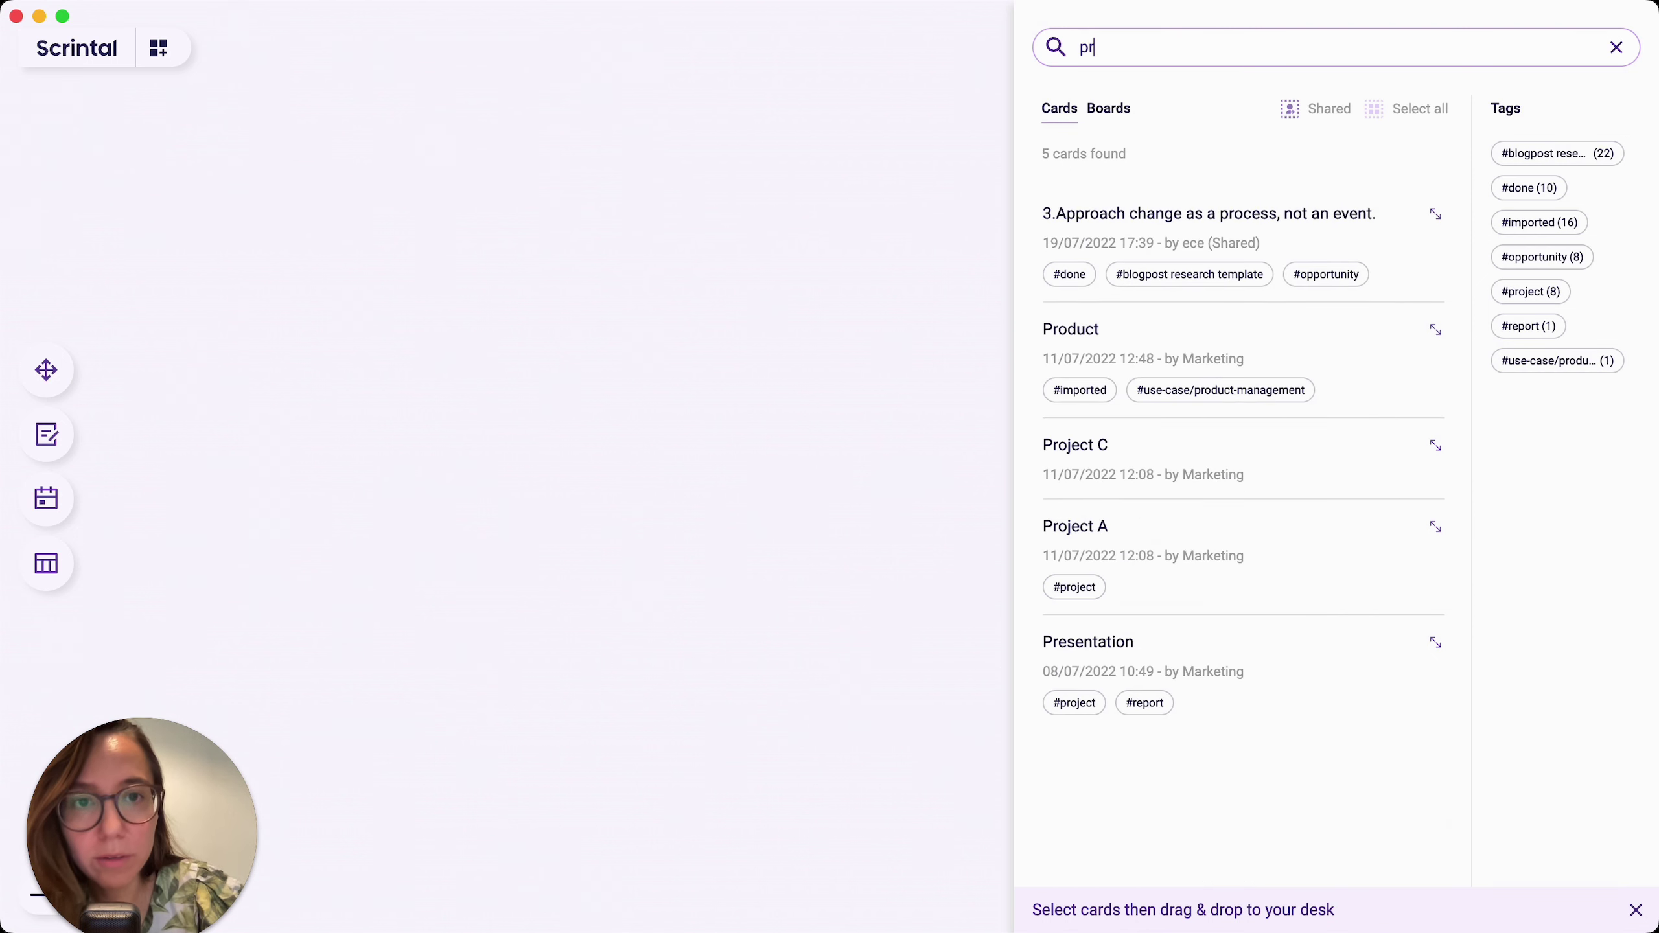
text(od)
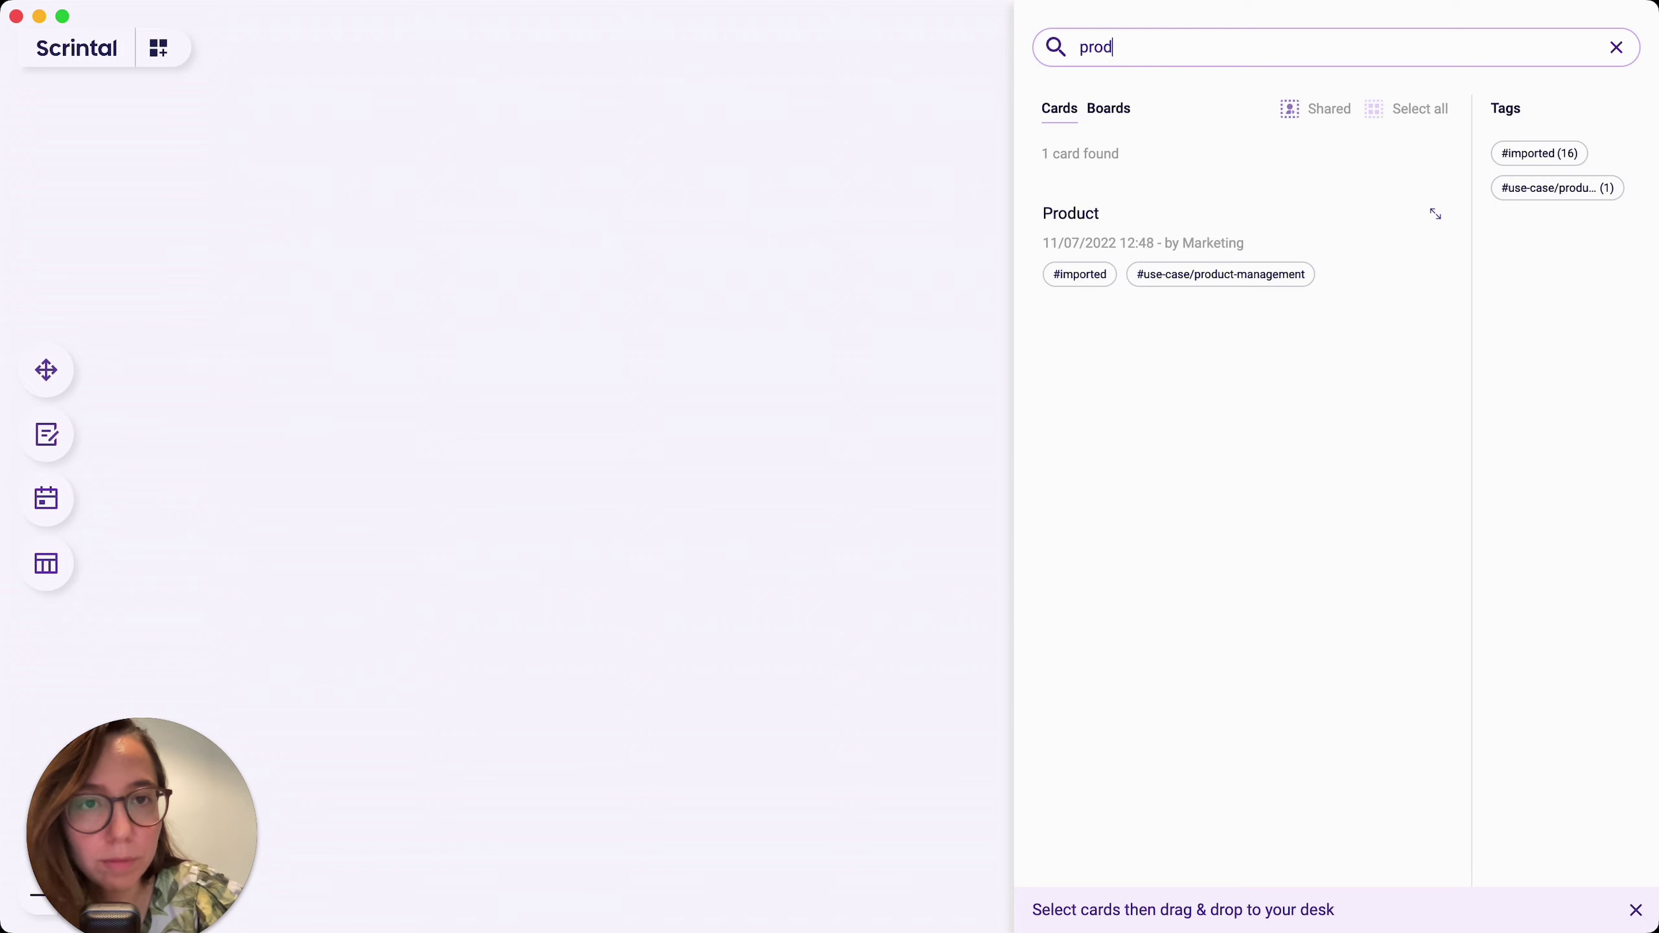
key(BackSpace)
key(BackSpace)
key(BackSpace)
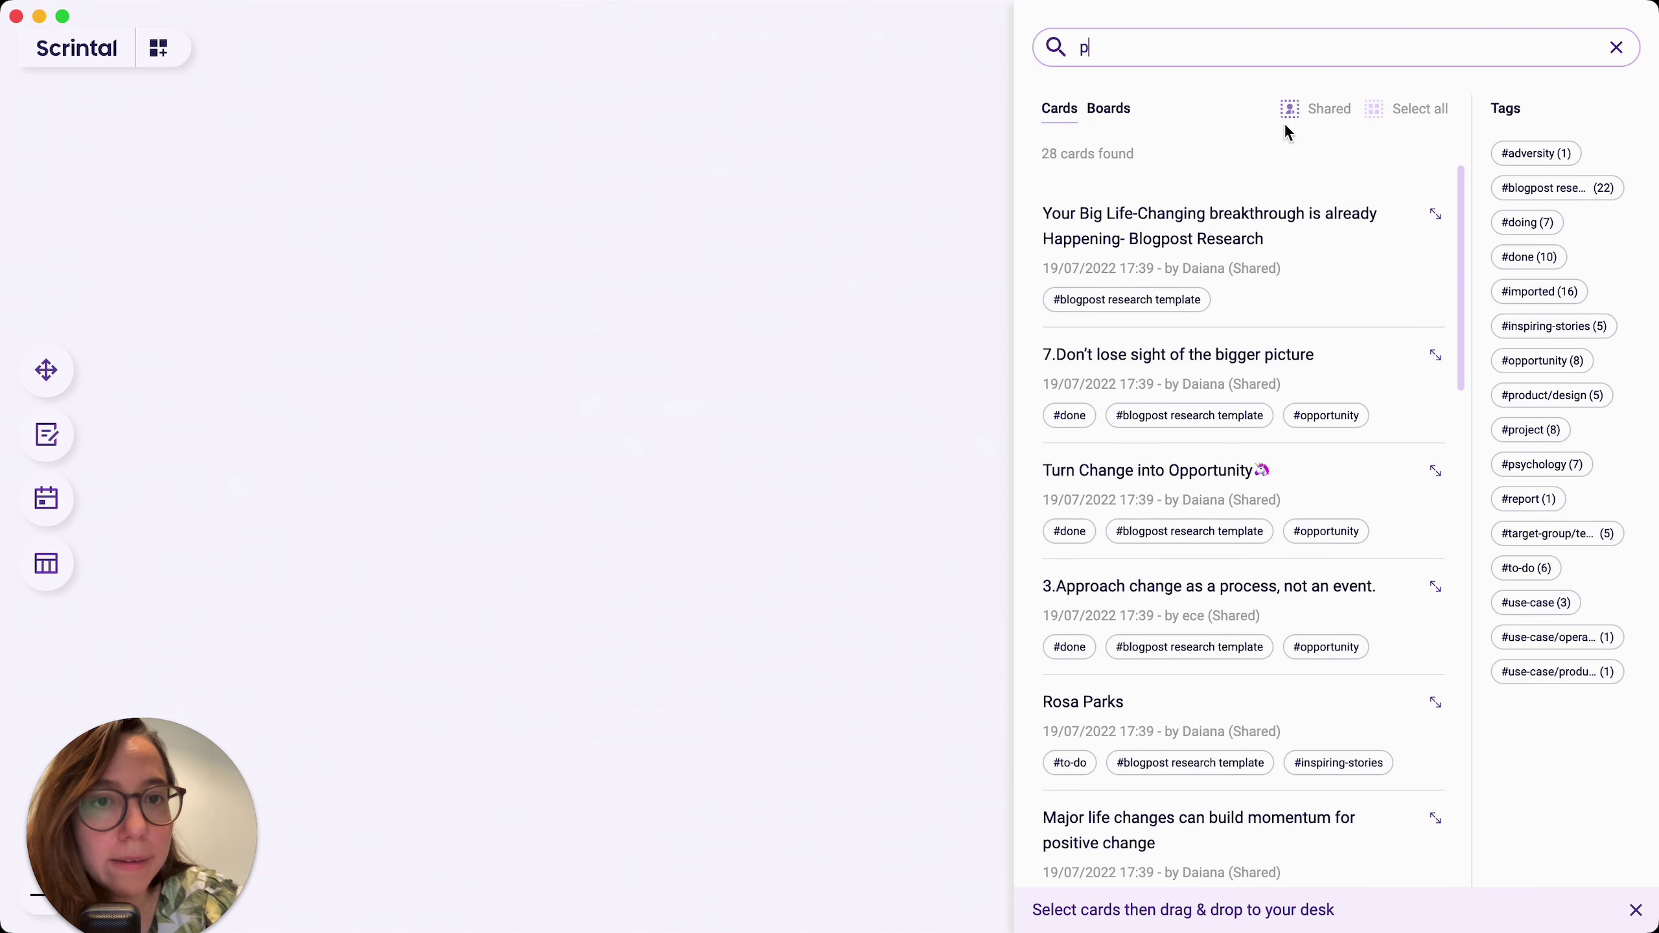
key(BackSpace)
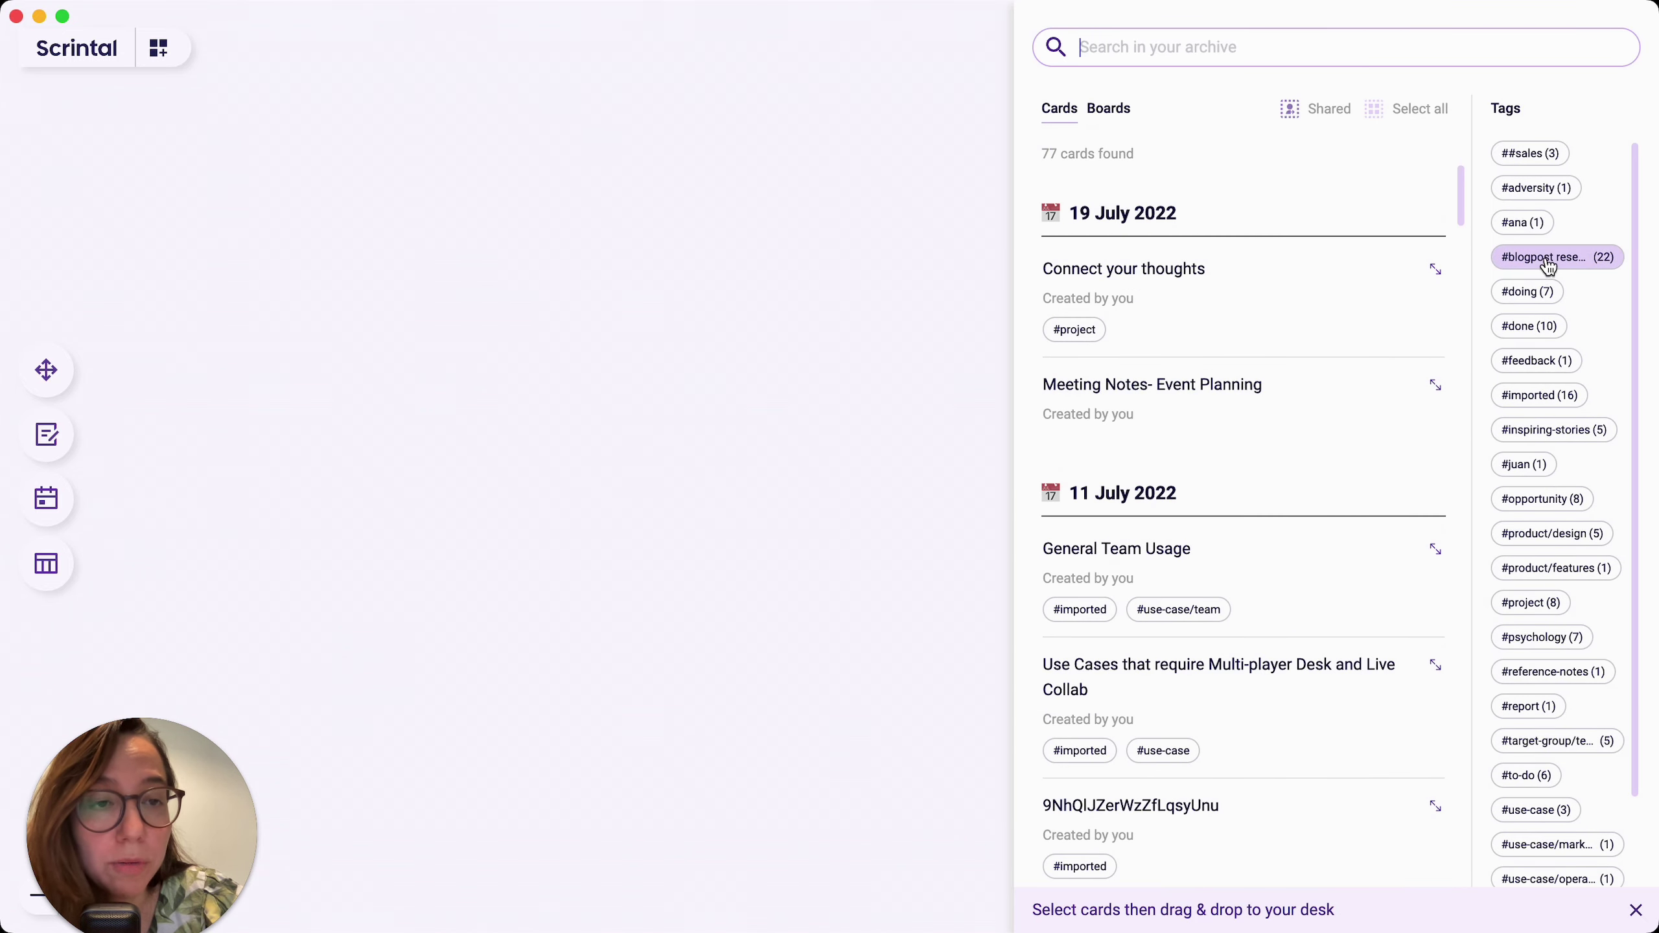
Step: Filter the archive to the 22 #blogpost research template cards and preview the first one
click(1548, 259)
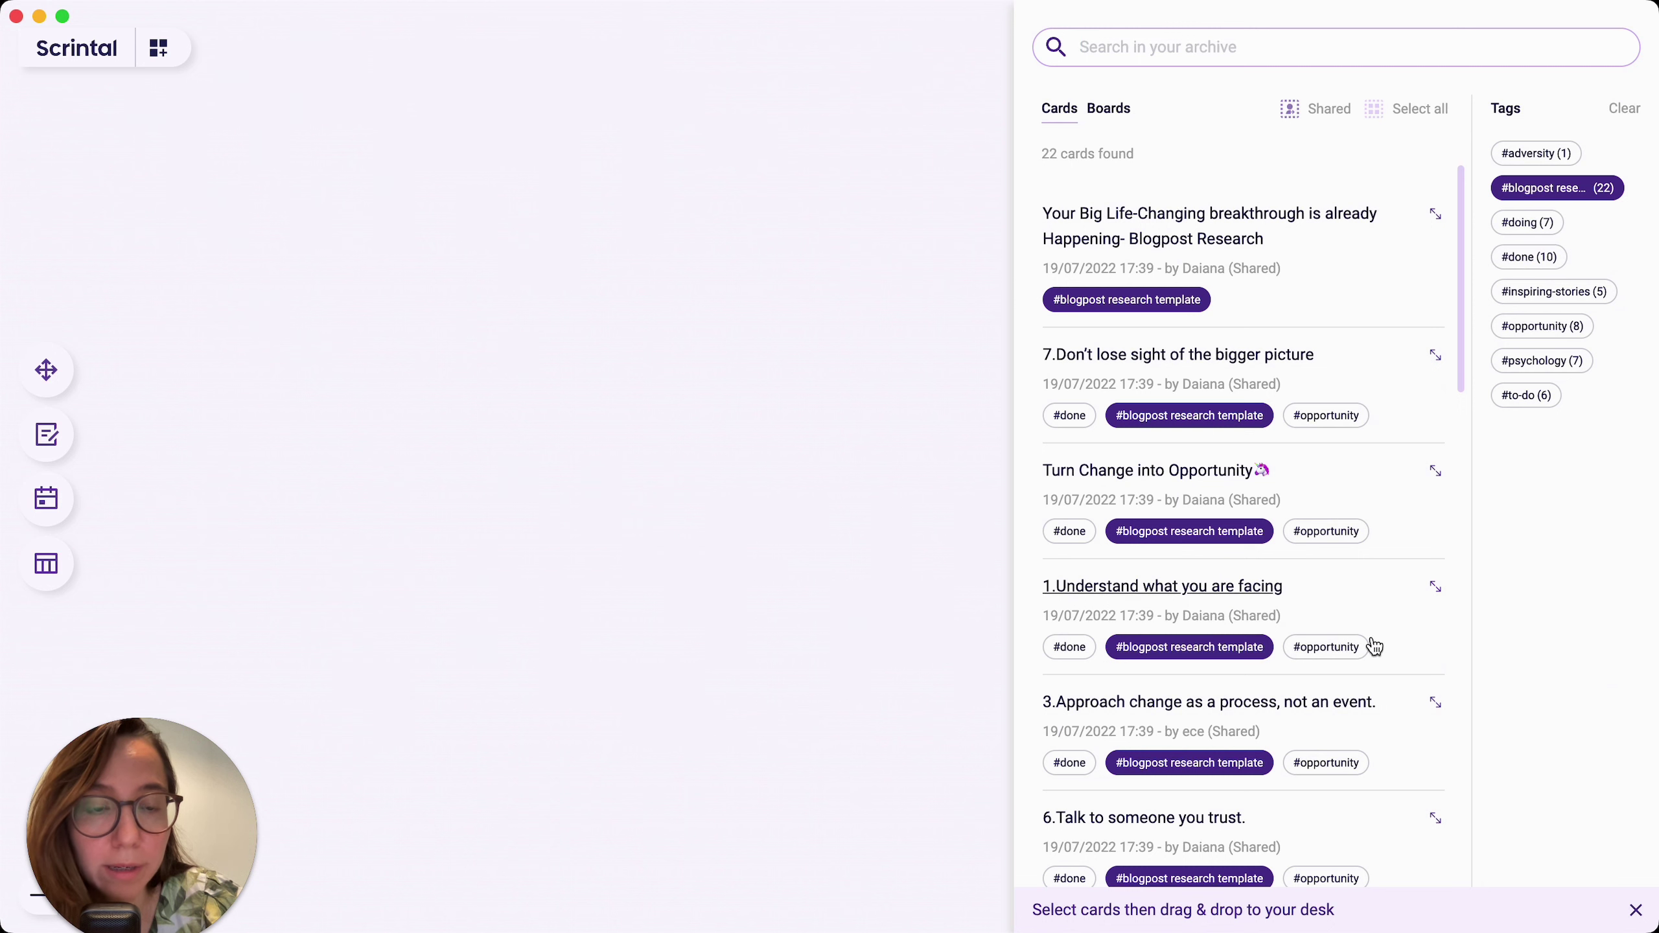
scroll(1374, 611, down, 2)
scroll(1370, 659, up, 3)
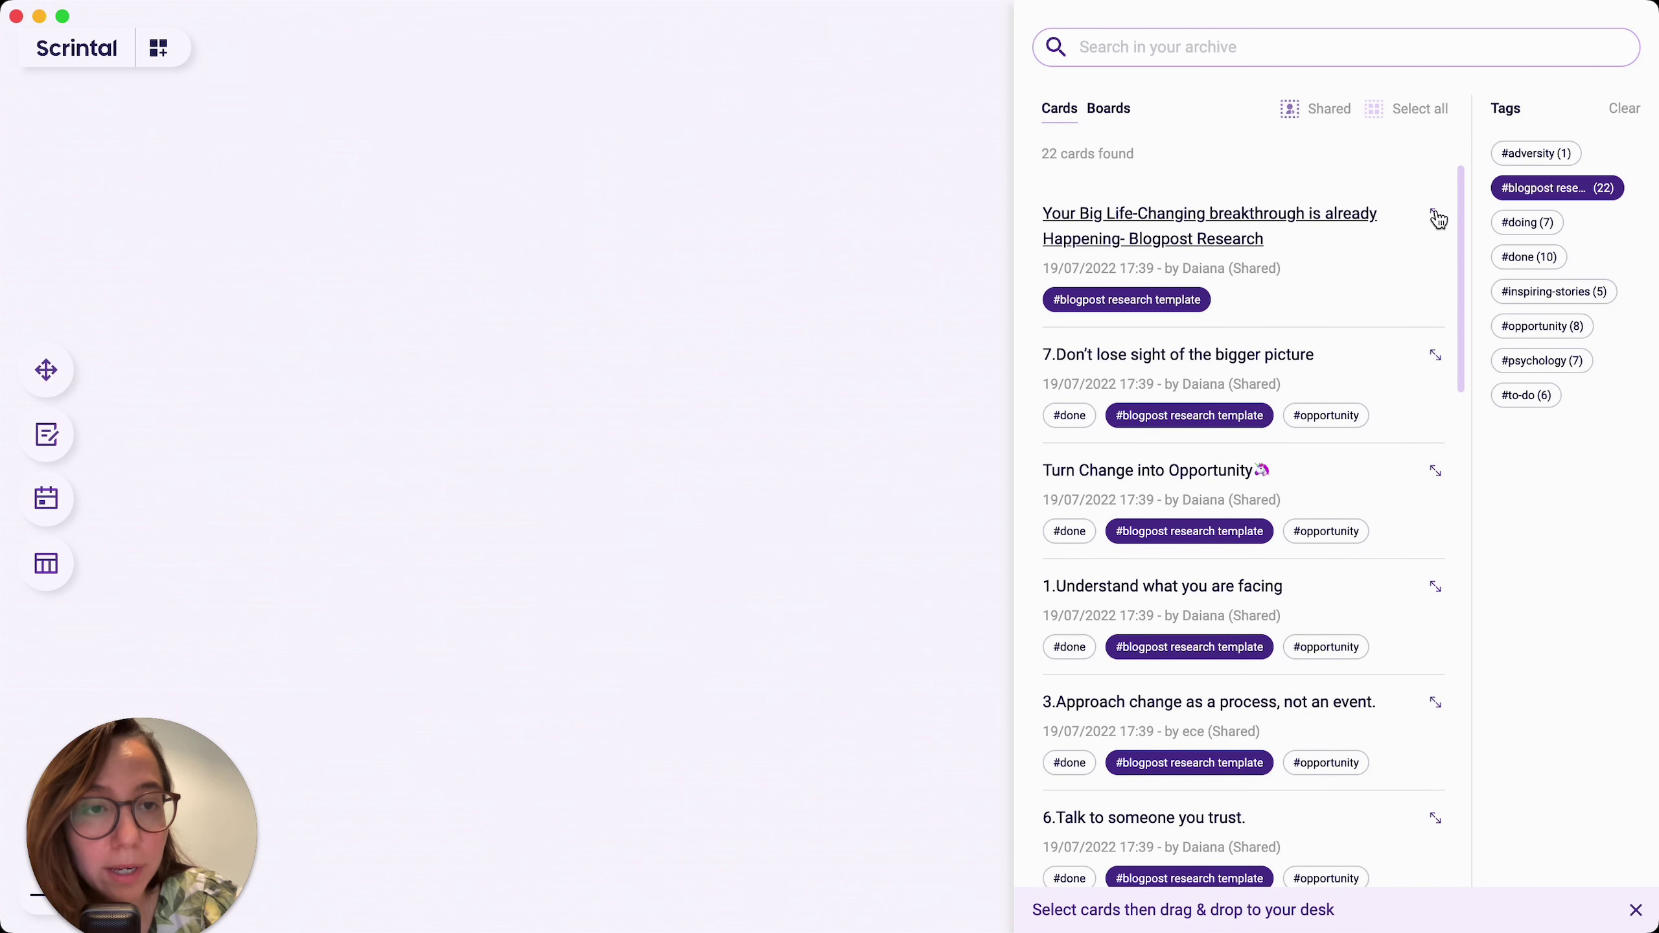
click(1435, 216)
Step: Select the first three archive cards, ending with Turn Change into Opportunity
click(1436, 217)
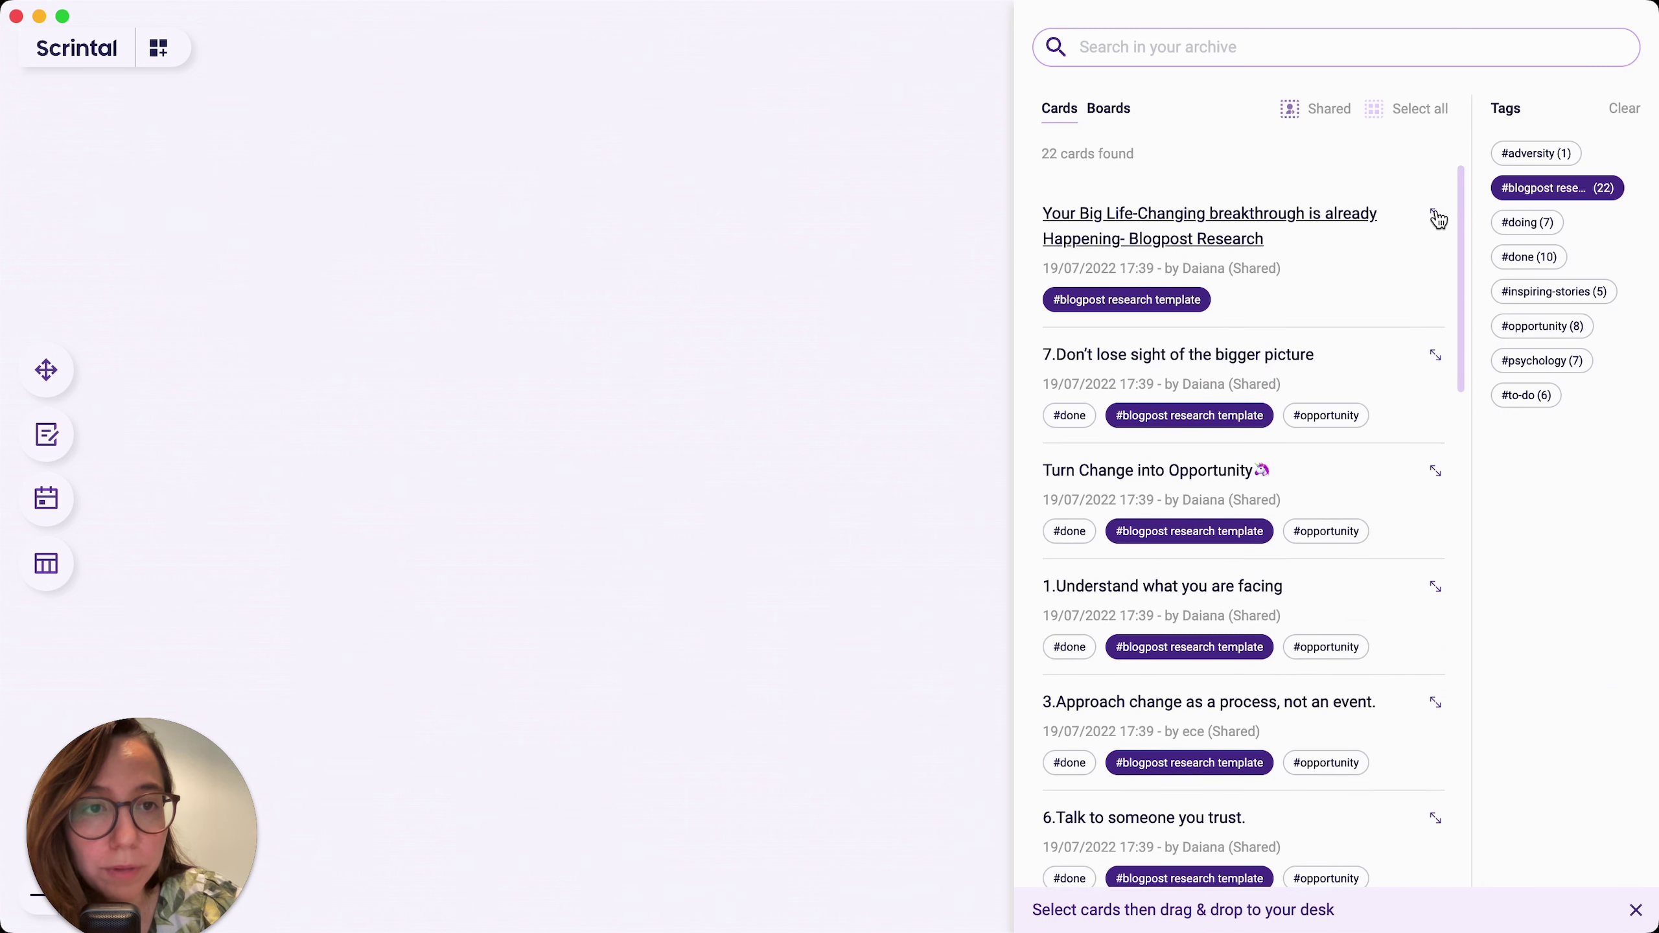
click(1435, 359)
click(1436, 359)
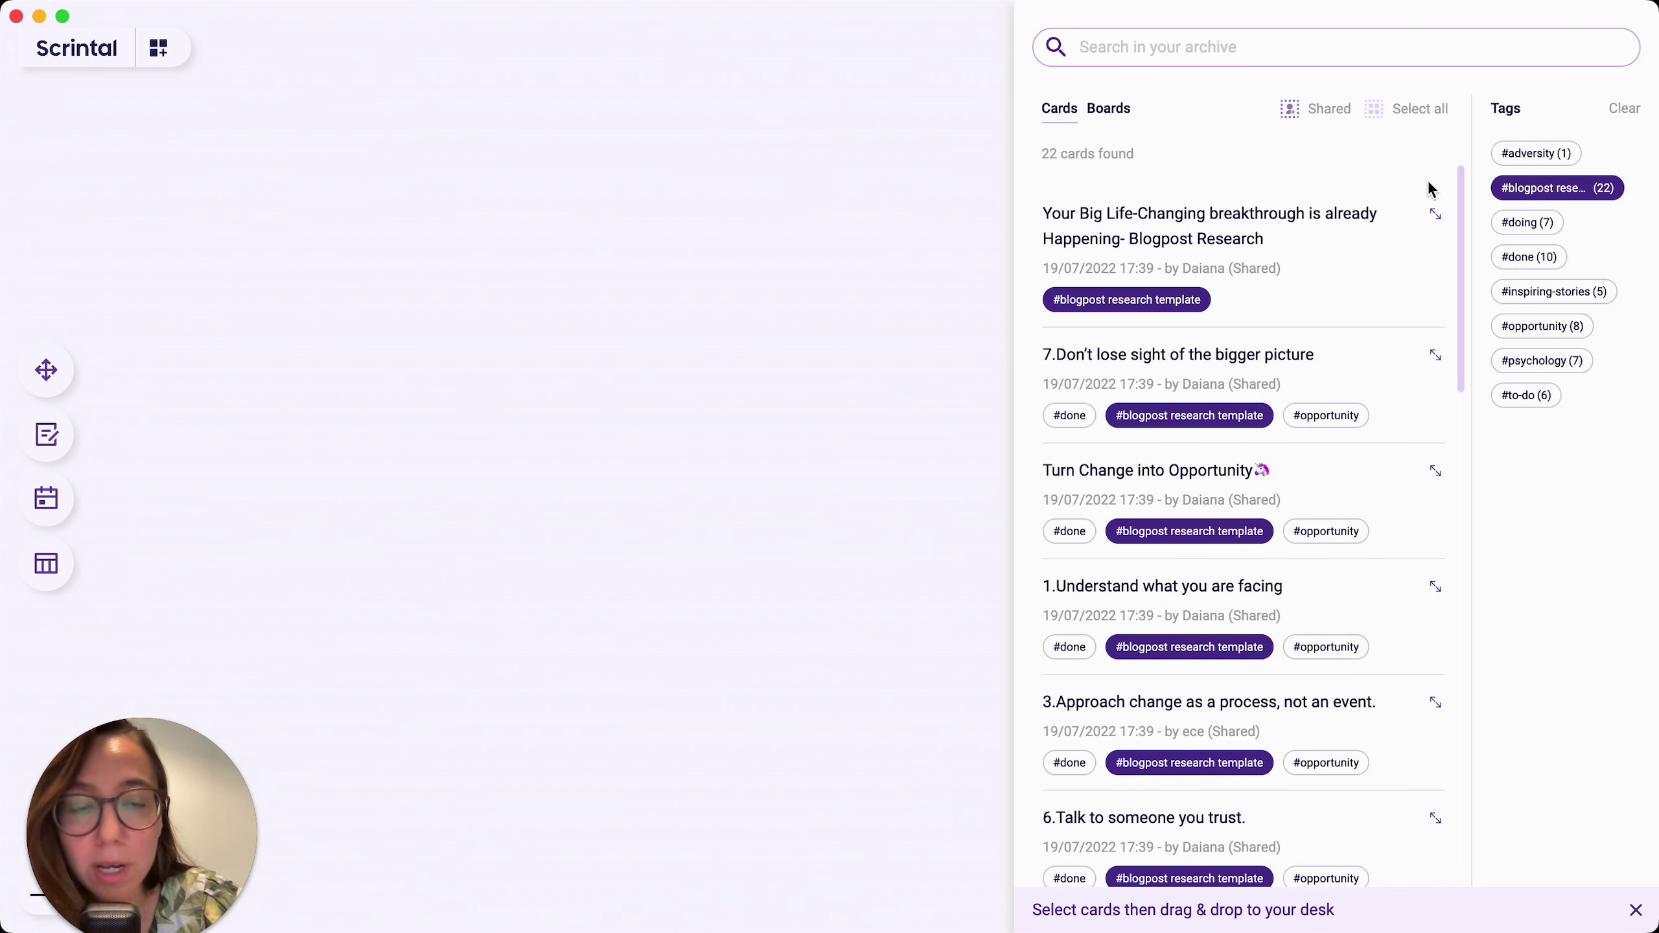
click(1376, 234)
click(1375, 378)
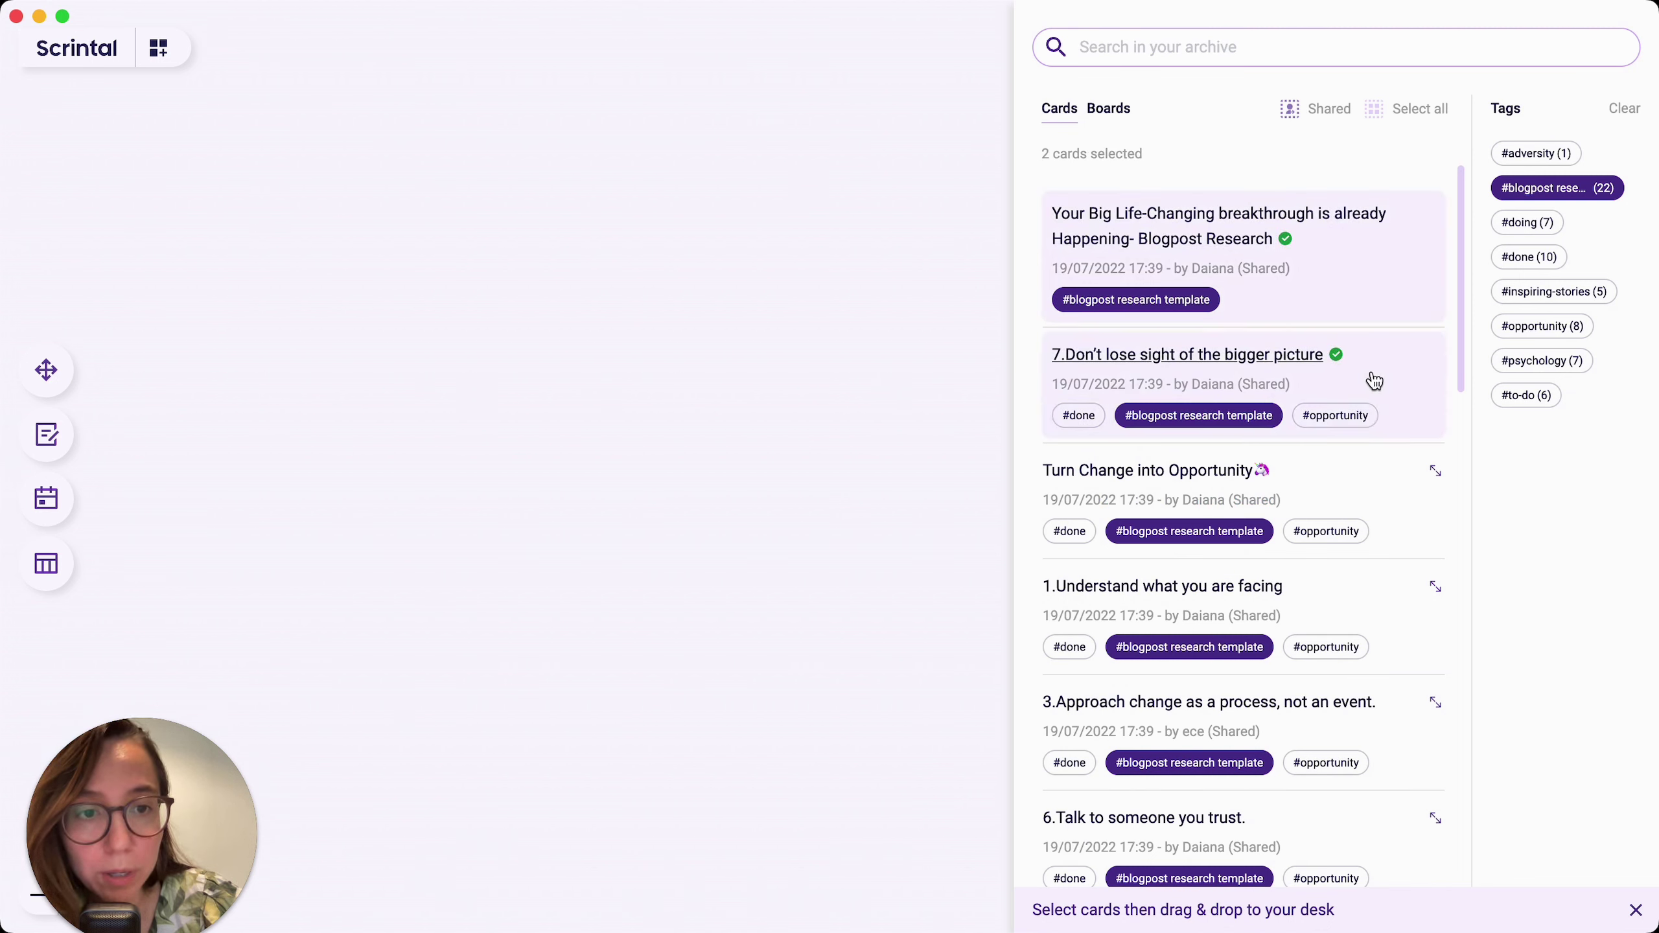
click(1379, 488)
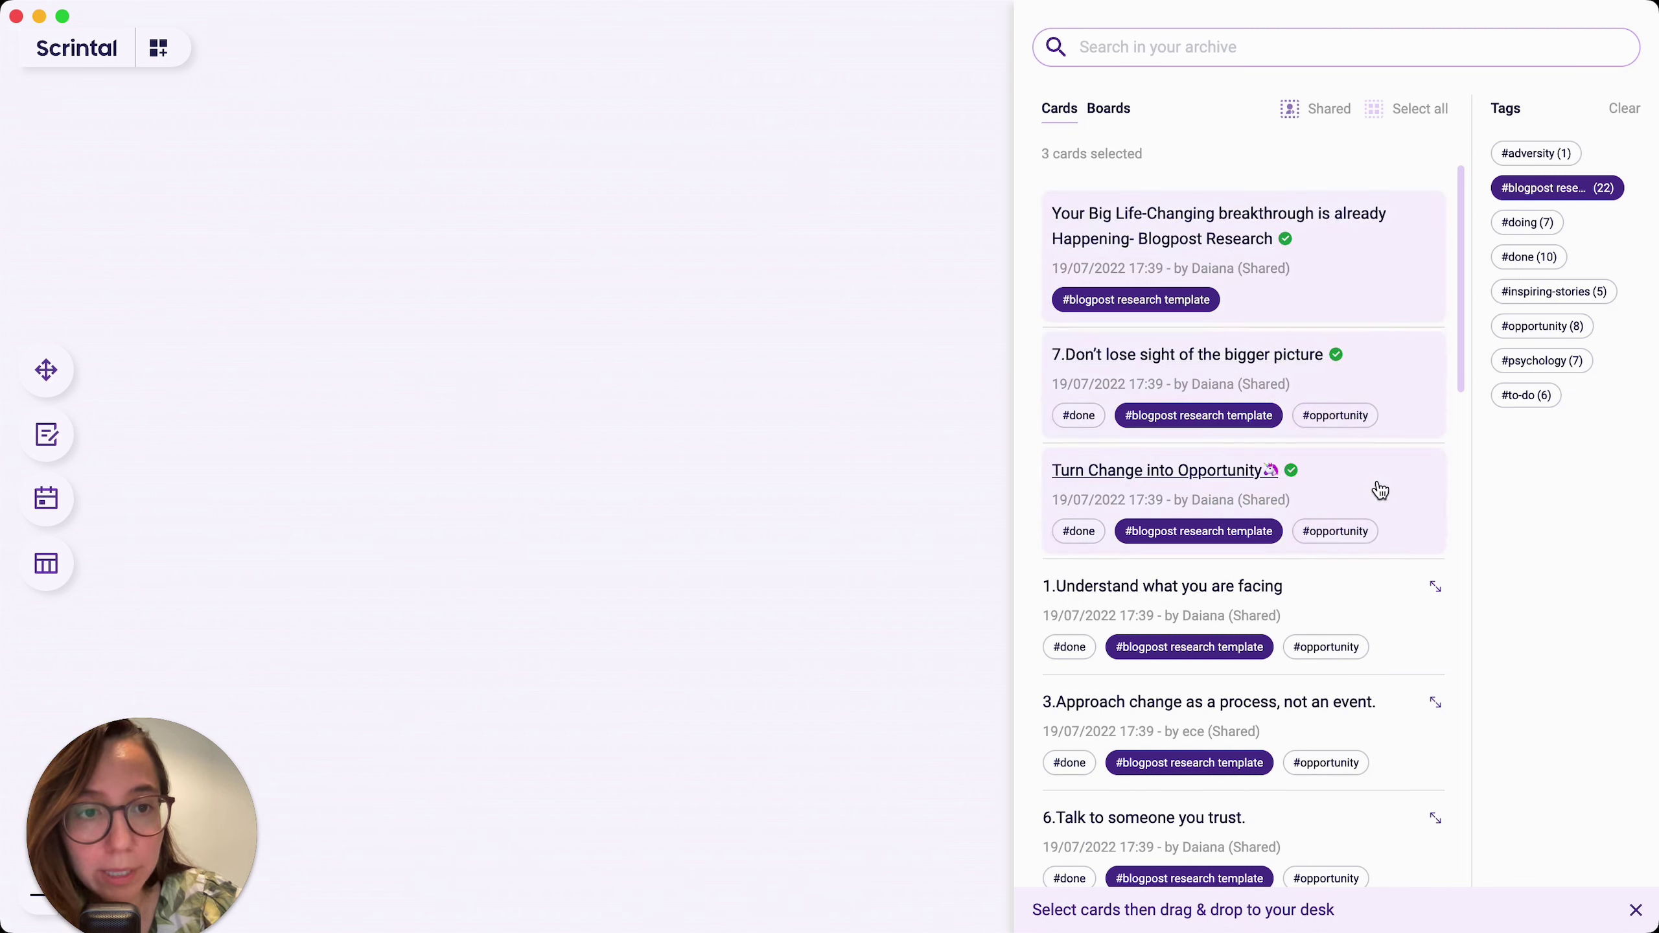
click(1407, 112)
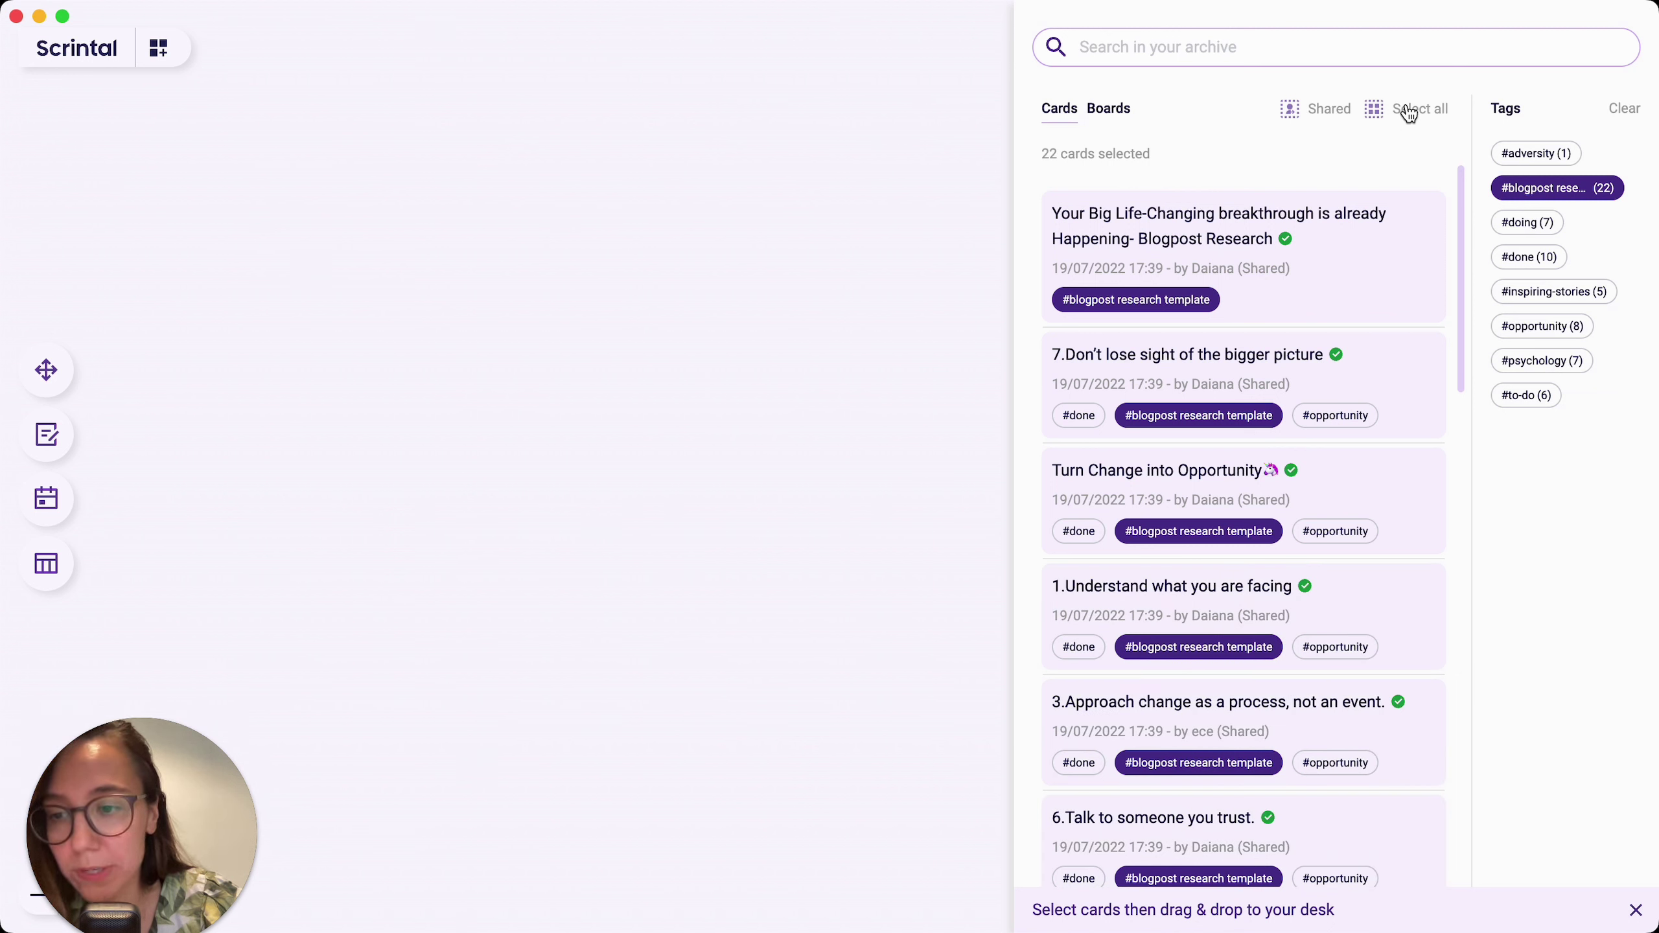
click(1407, 112)
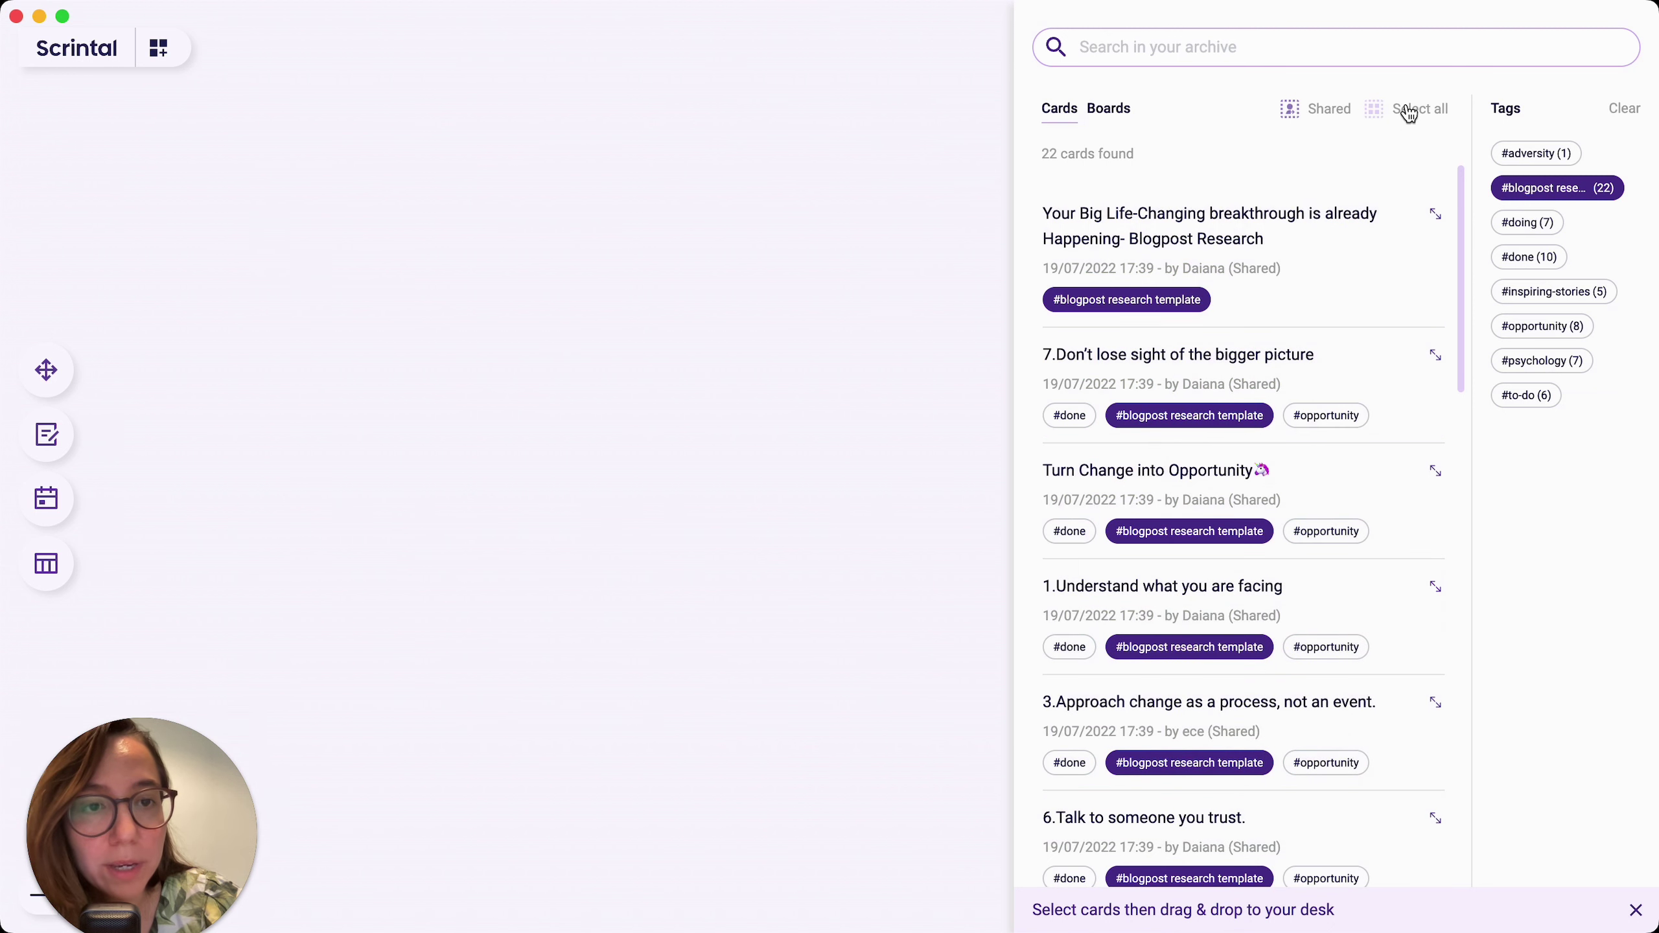
click(1366, 239)
click(1381, 399)
click(1390, 516)
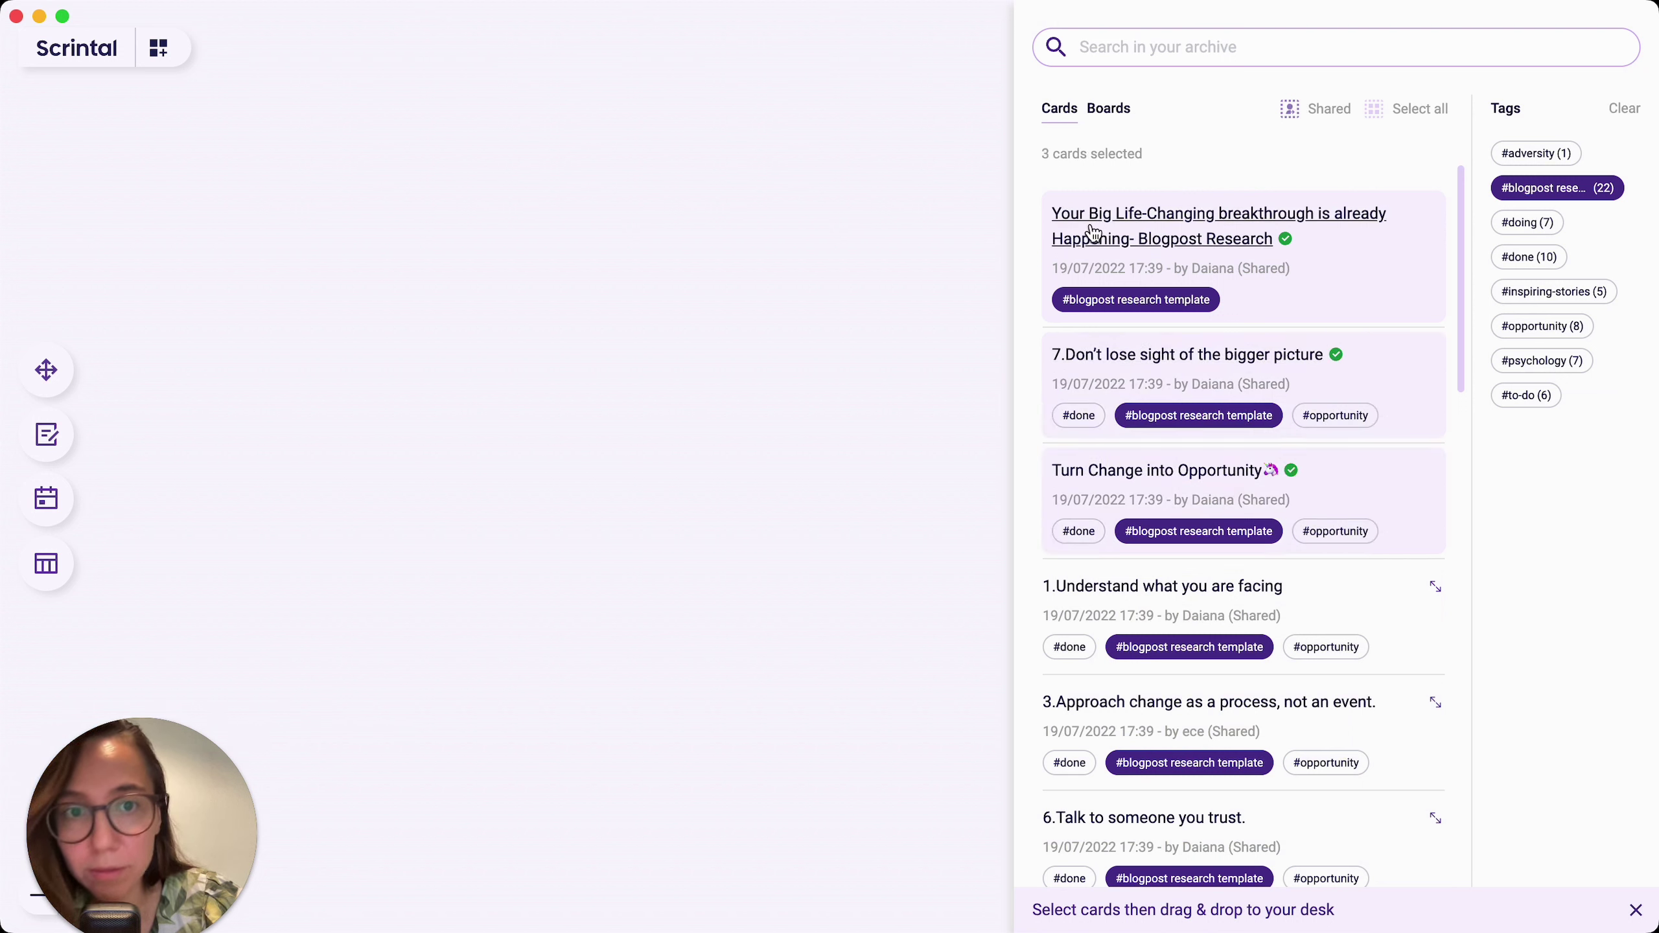
Step: Drag the three cards onto the desk and move the bigger-picture card down nearer the others
drag(1093, 232, 560, 208)
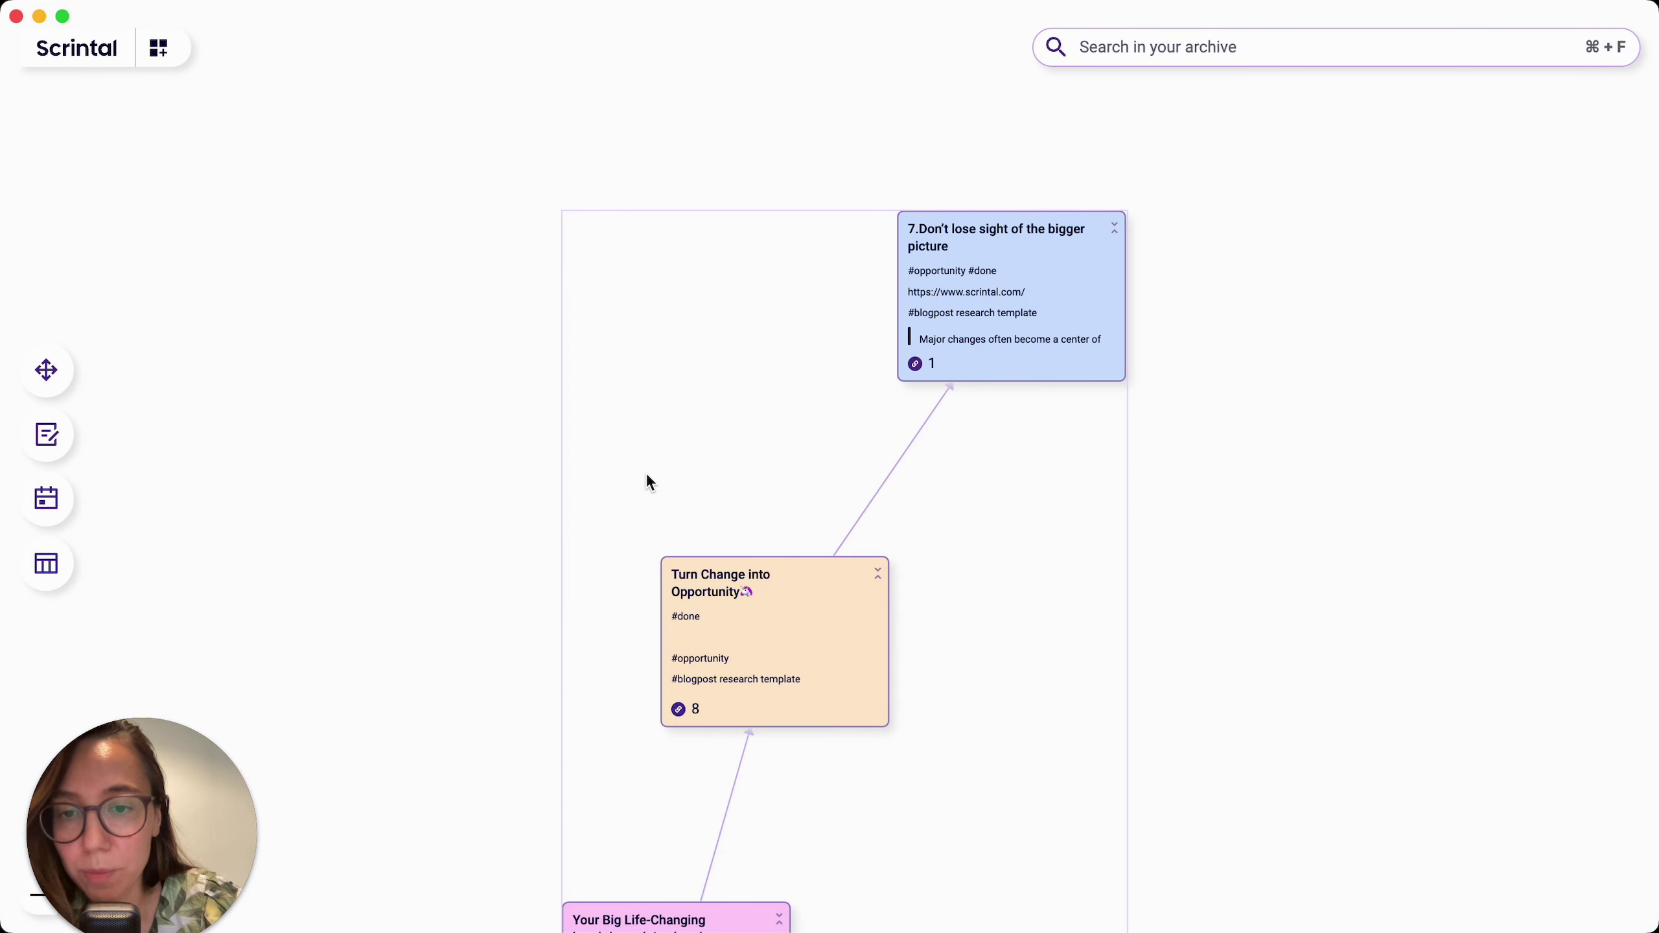
scroll(650, 482, down, 5)
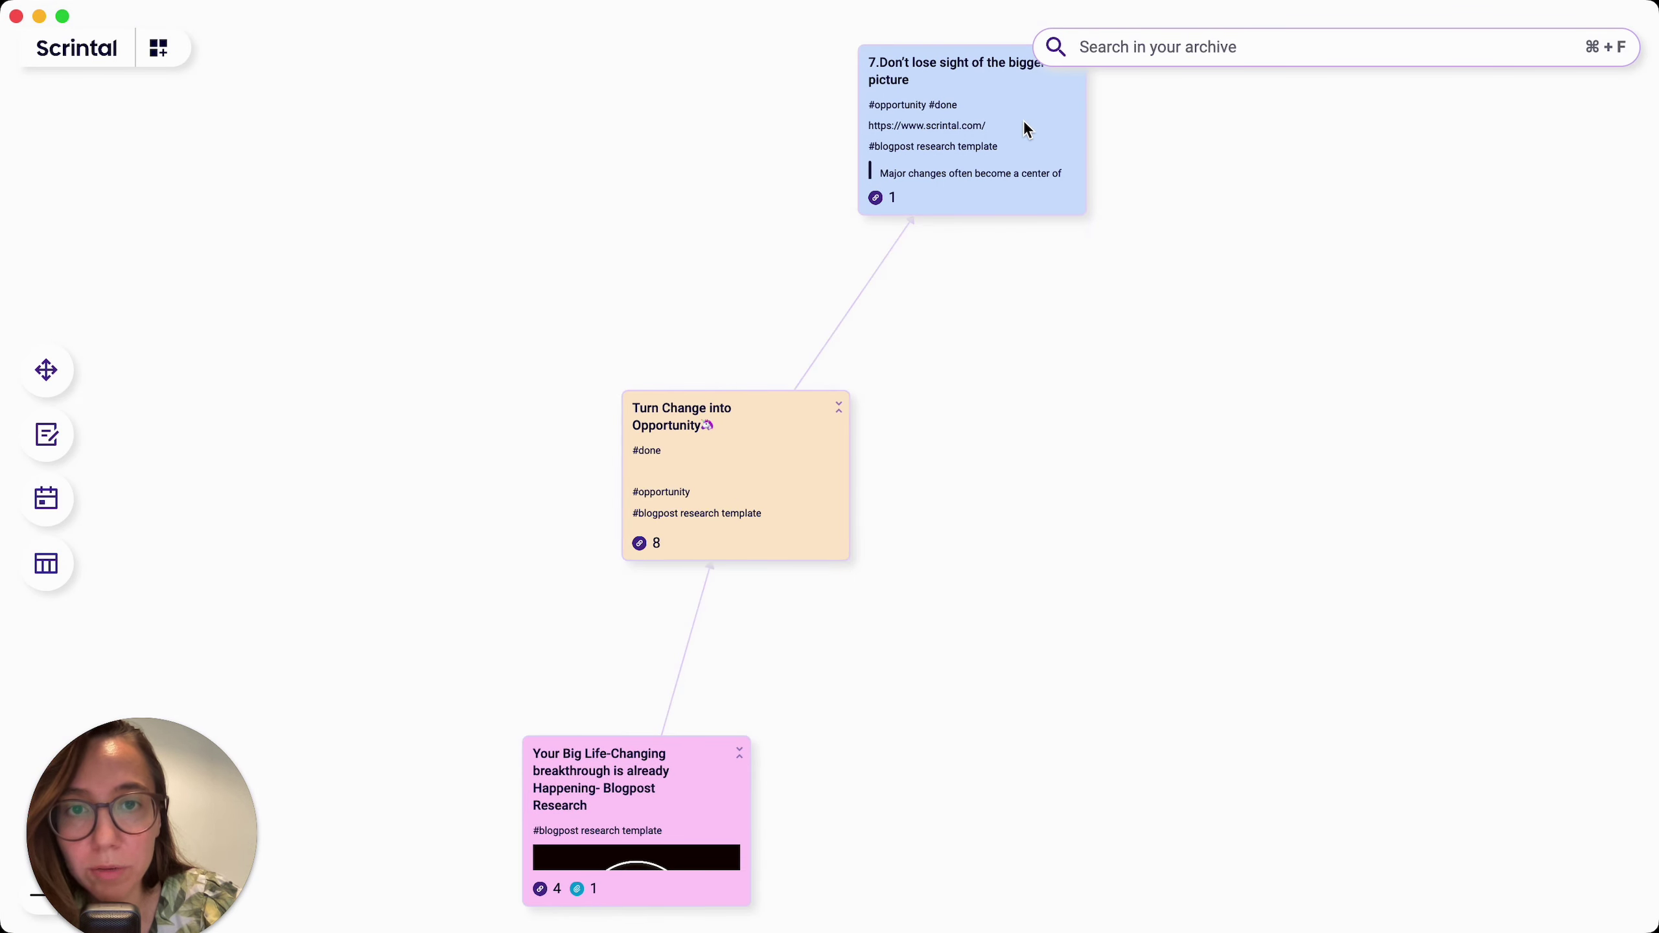
drag(1025, 123, 1045, 259)
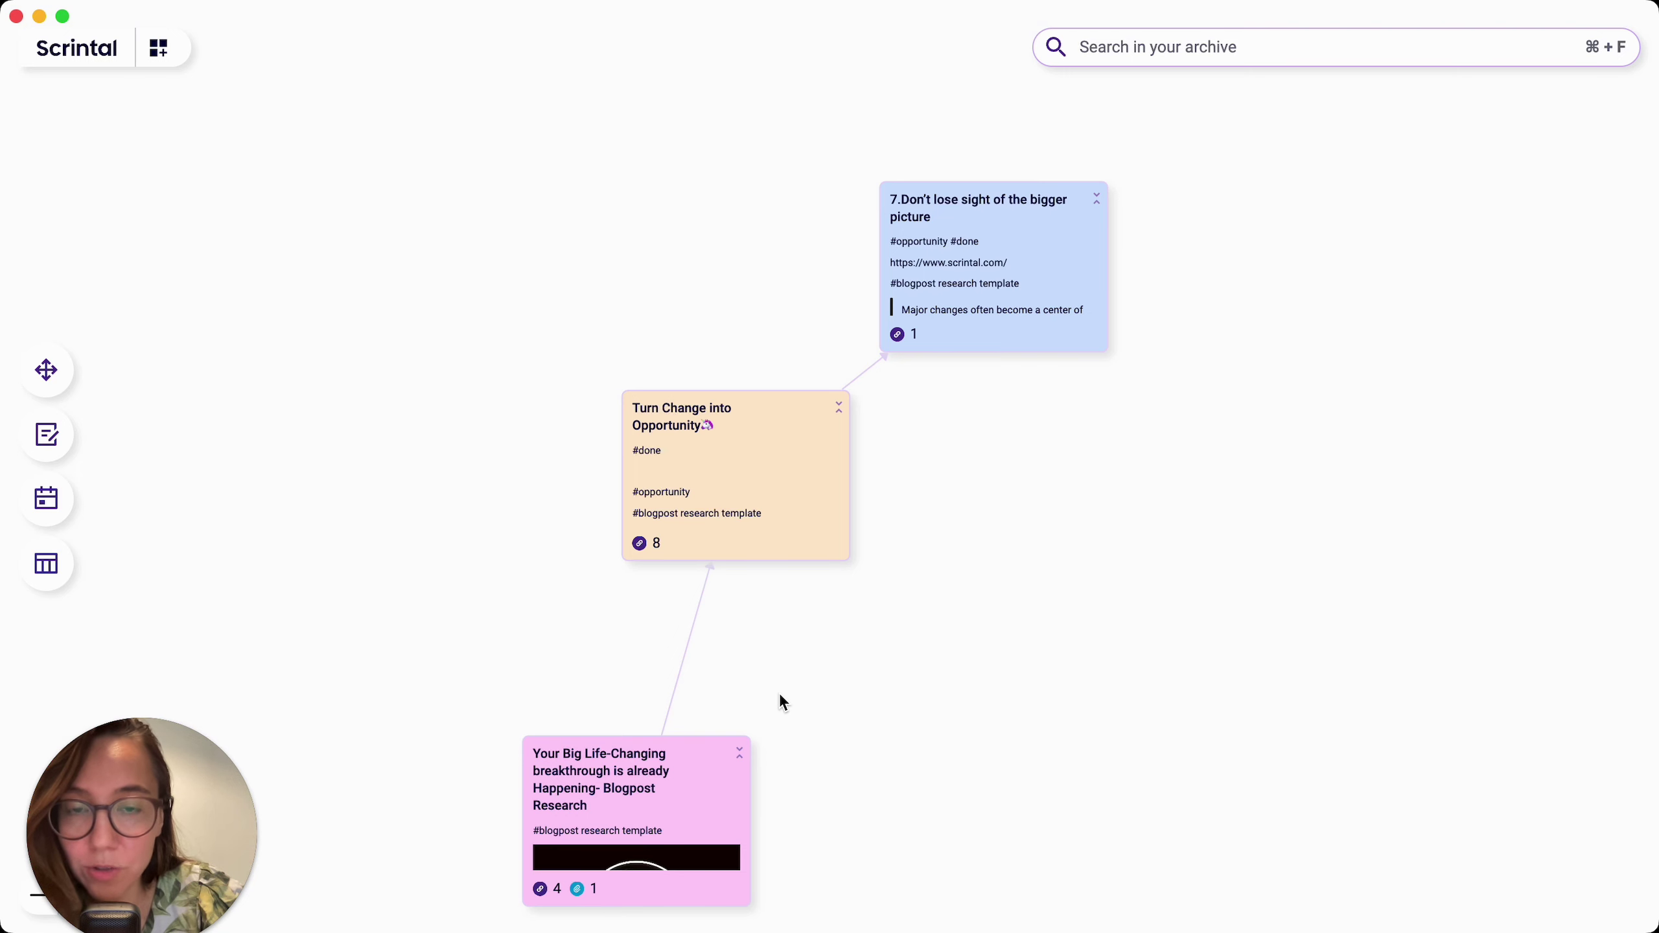
Step: Search 'pro' with Cmd+K and open the Project Board board
key(super+k)
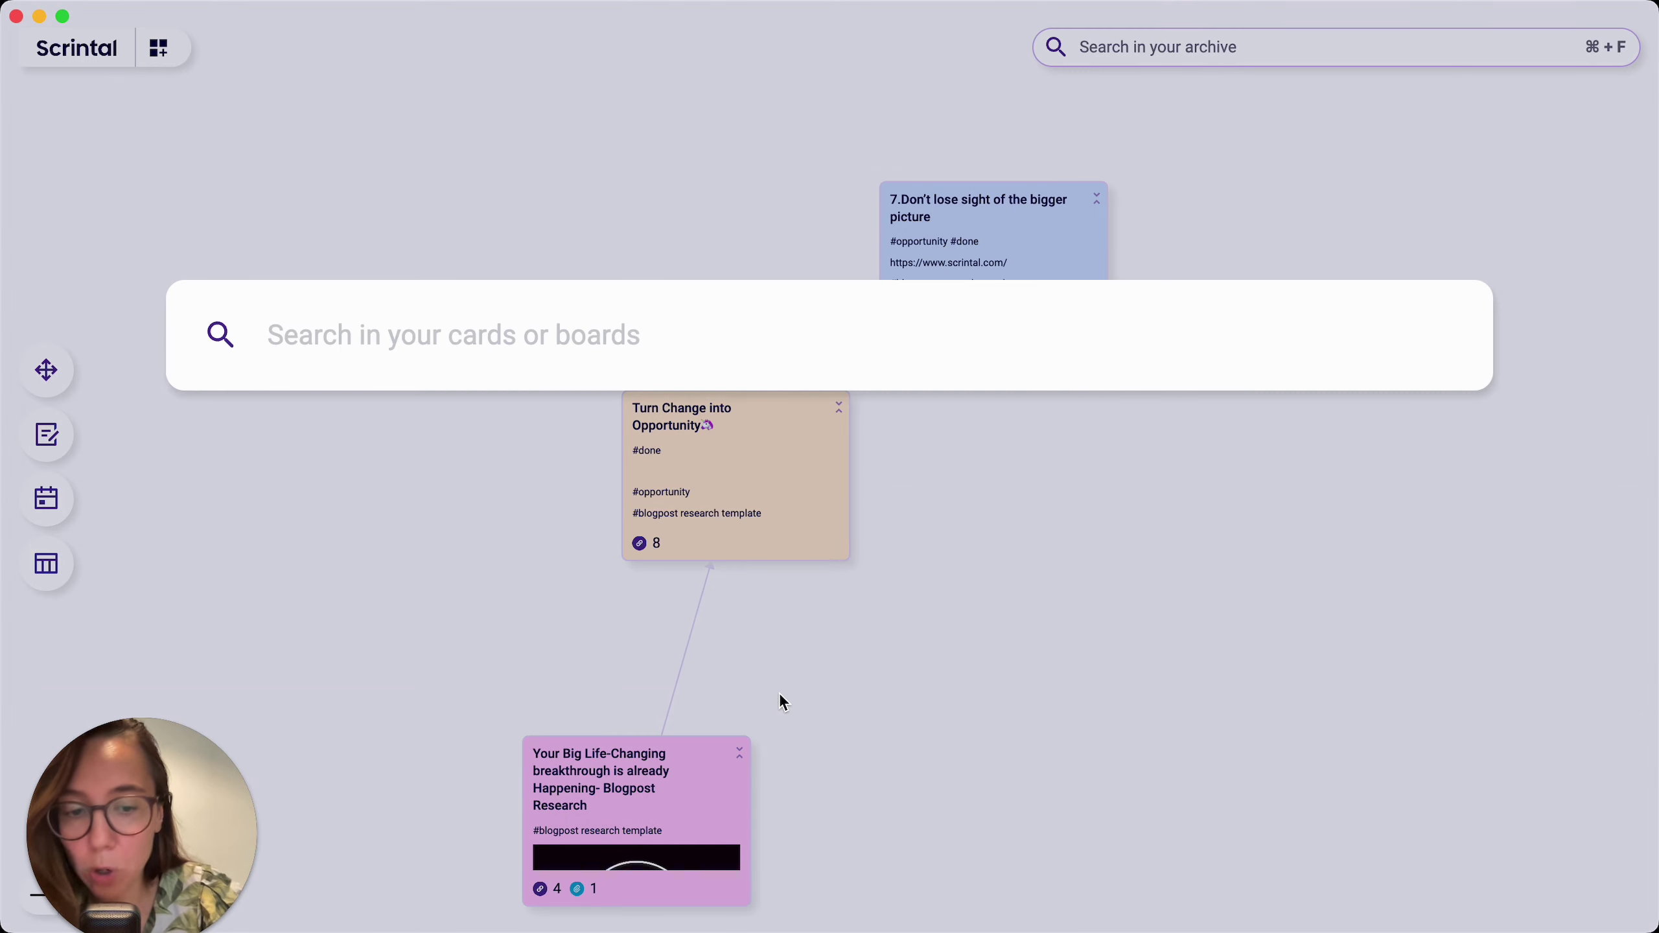
text(pro)
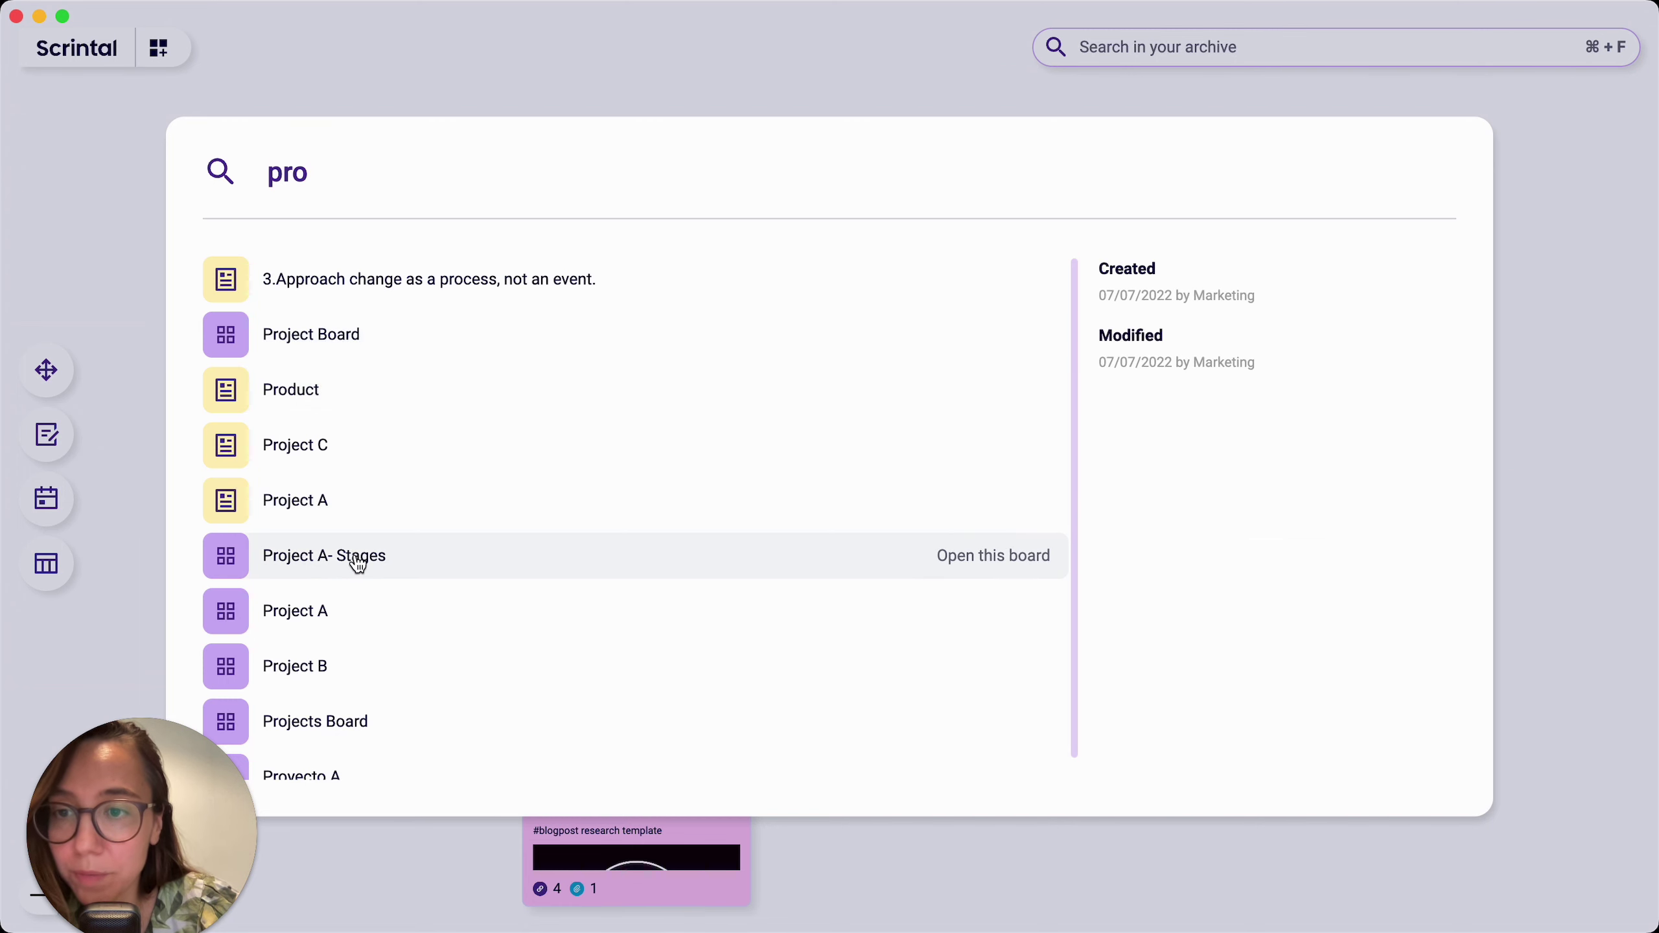
click(337, 338)
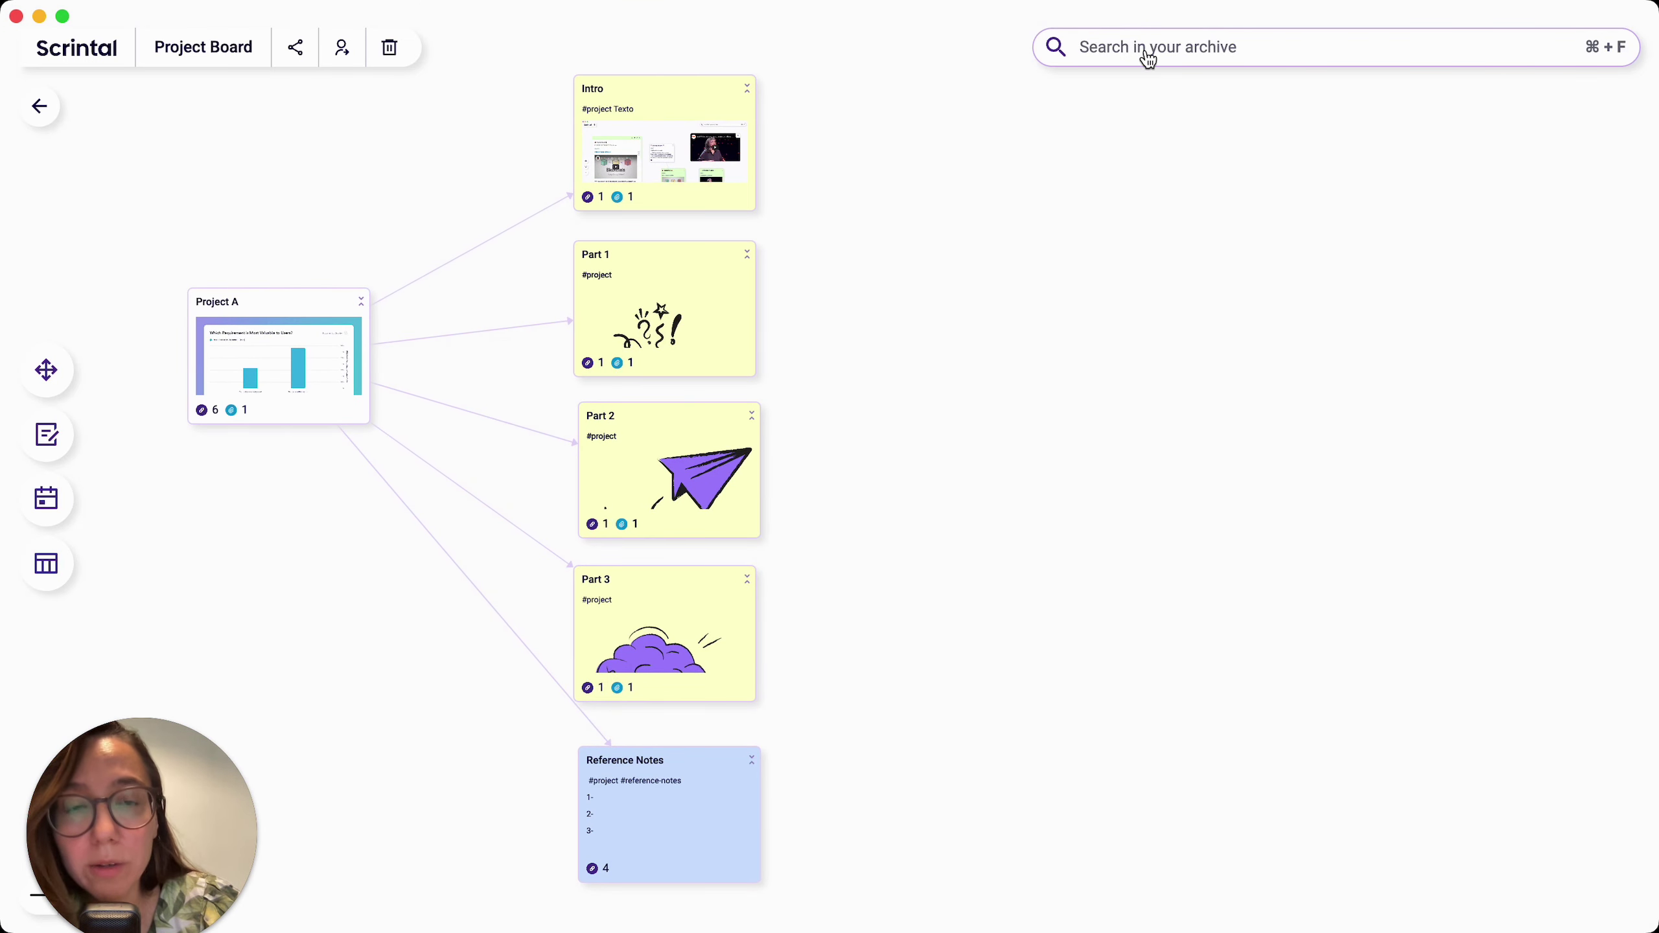
click(1192, 55)
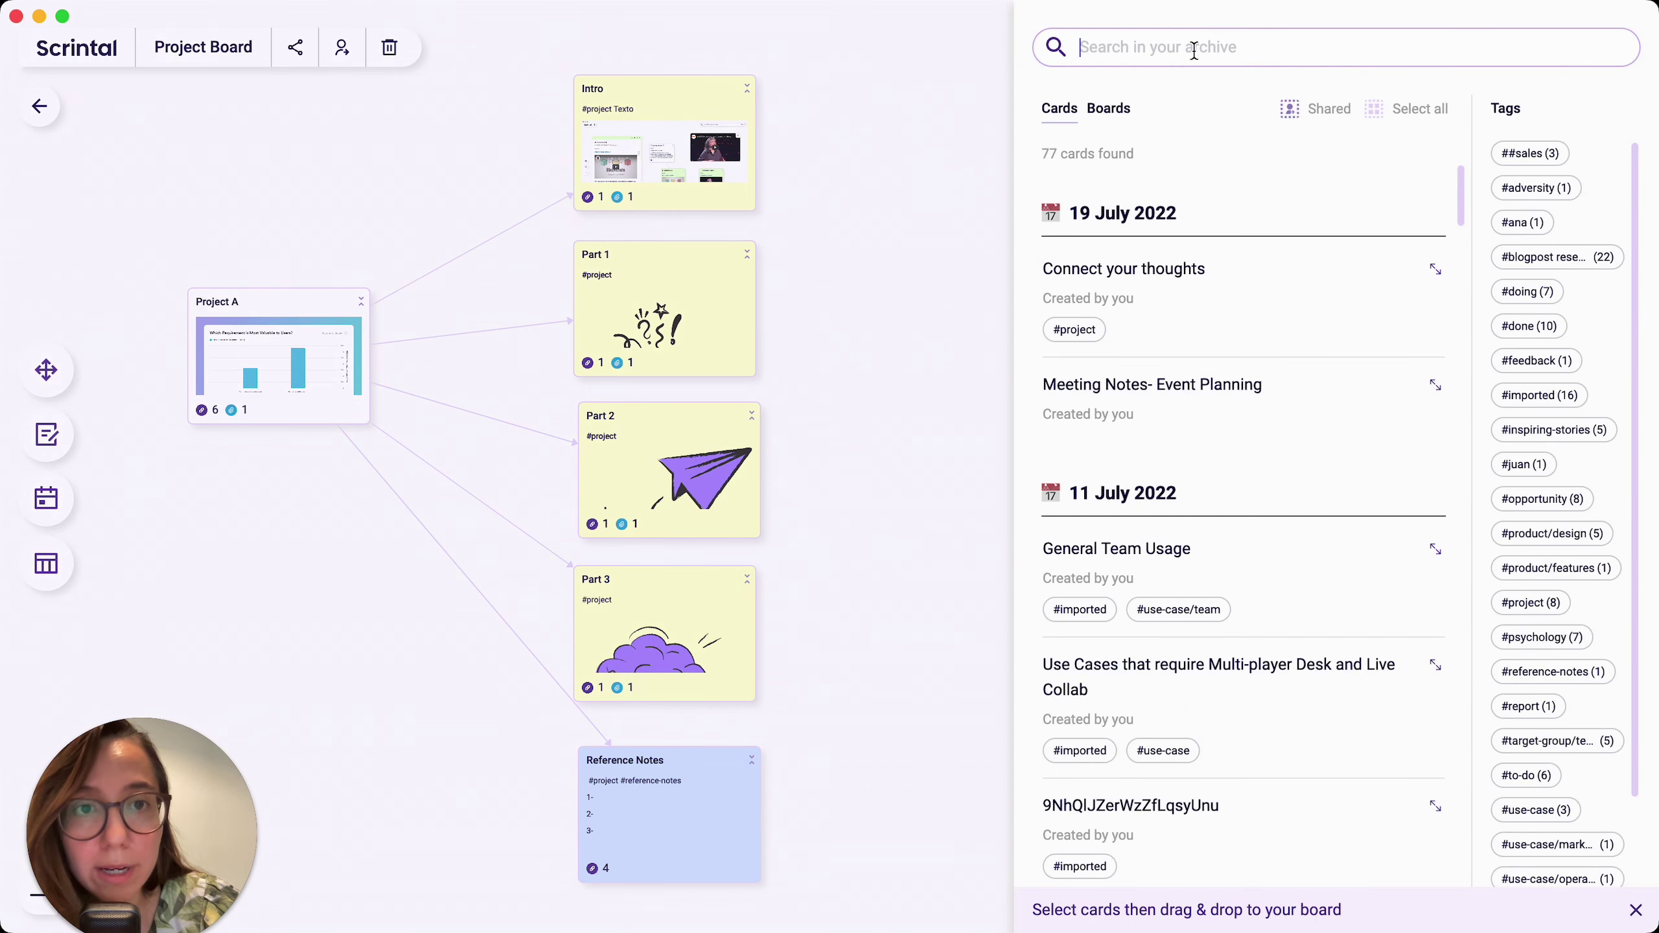
click(1109, 111)
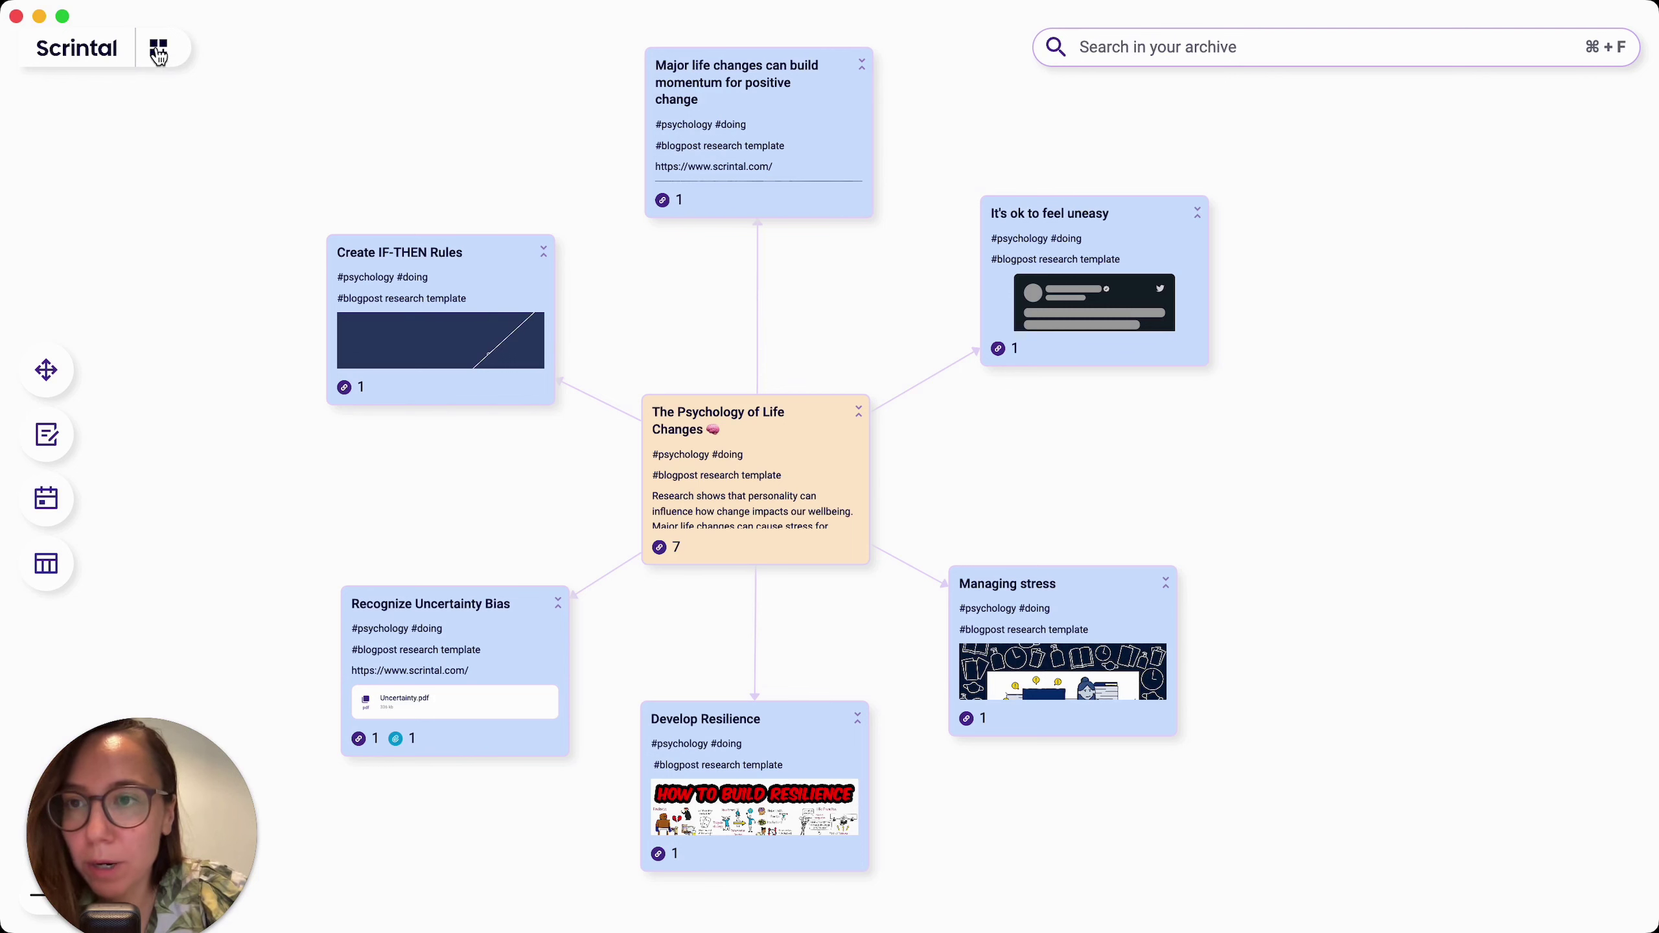
Step: Create a board from the psychology cards named 'new board' and bring up its publish options
click(159, 52)
key(super+a)
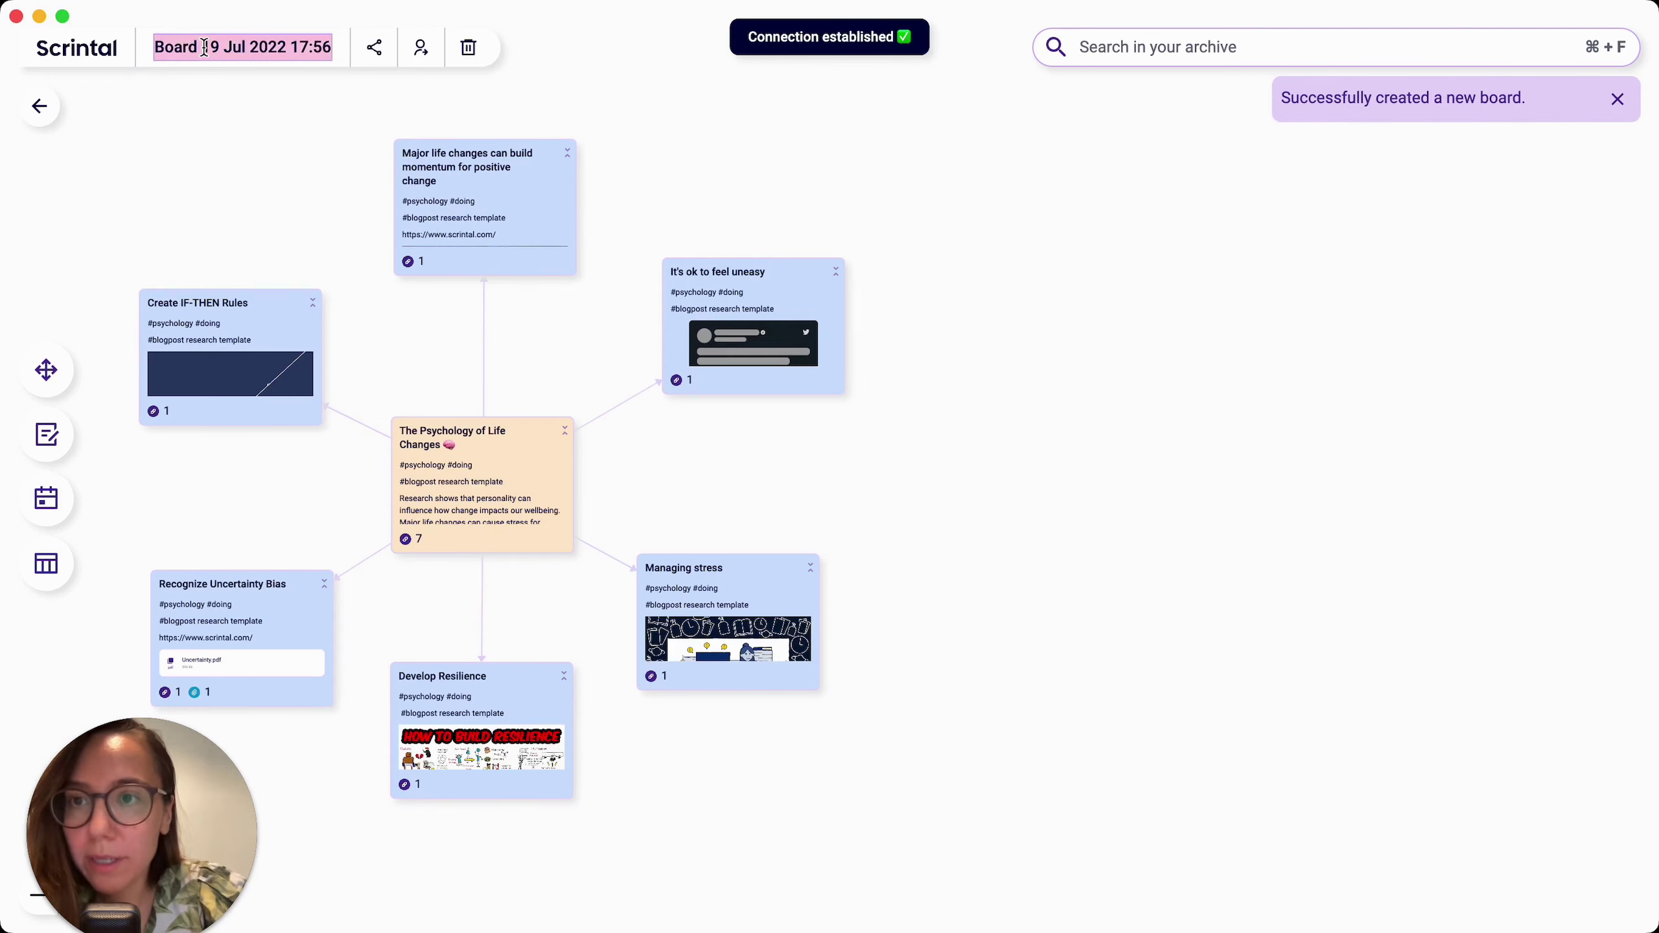
text(new board)
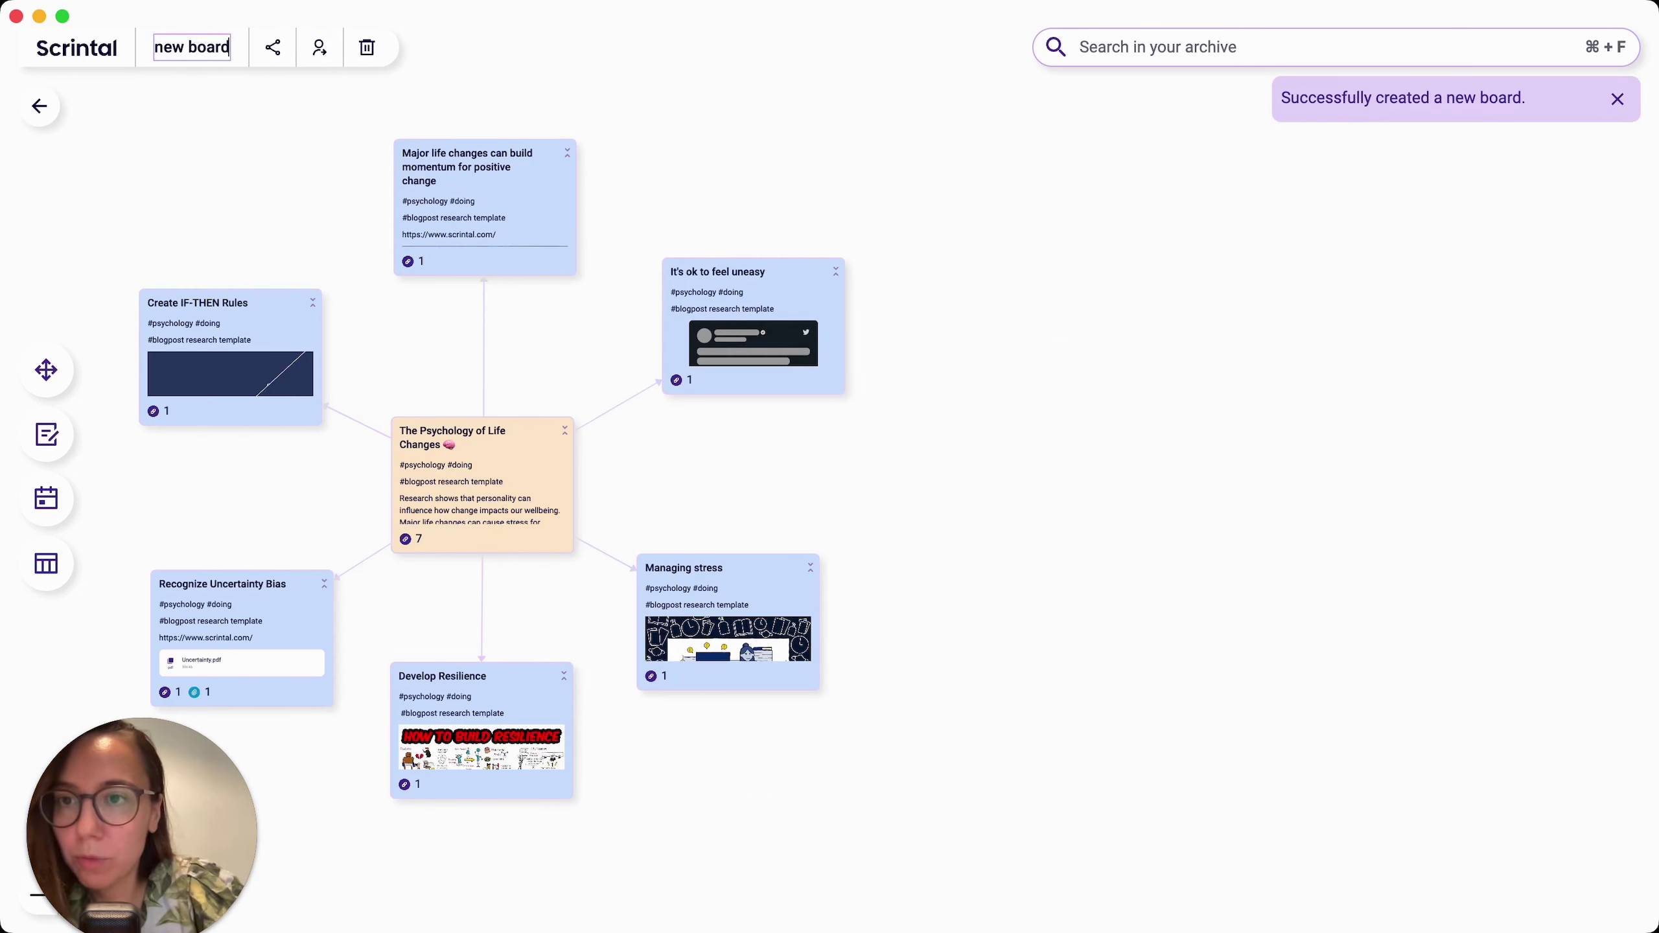
key(Return)
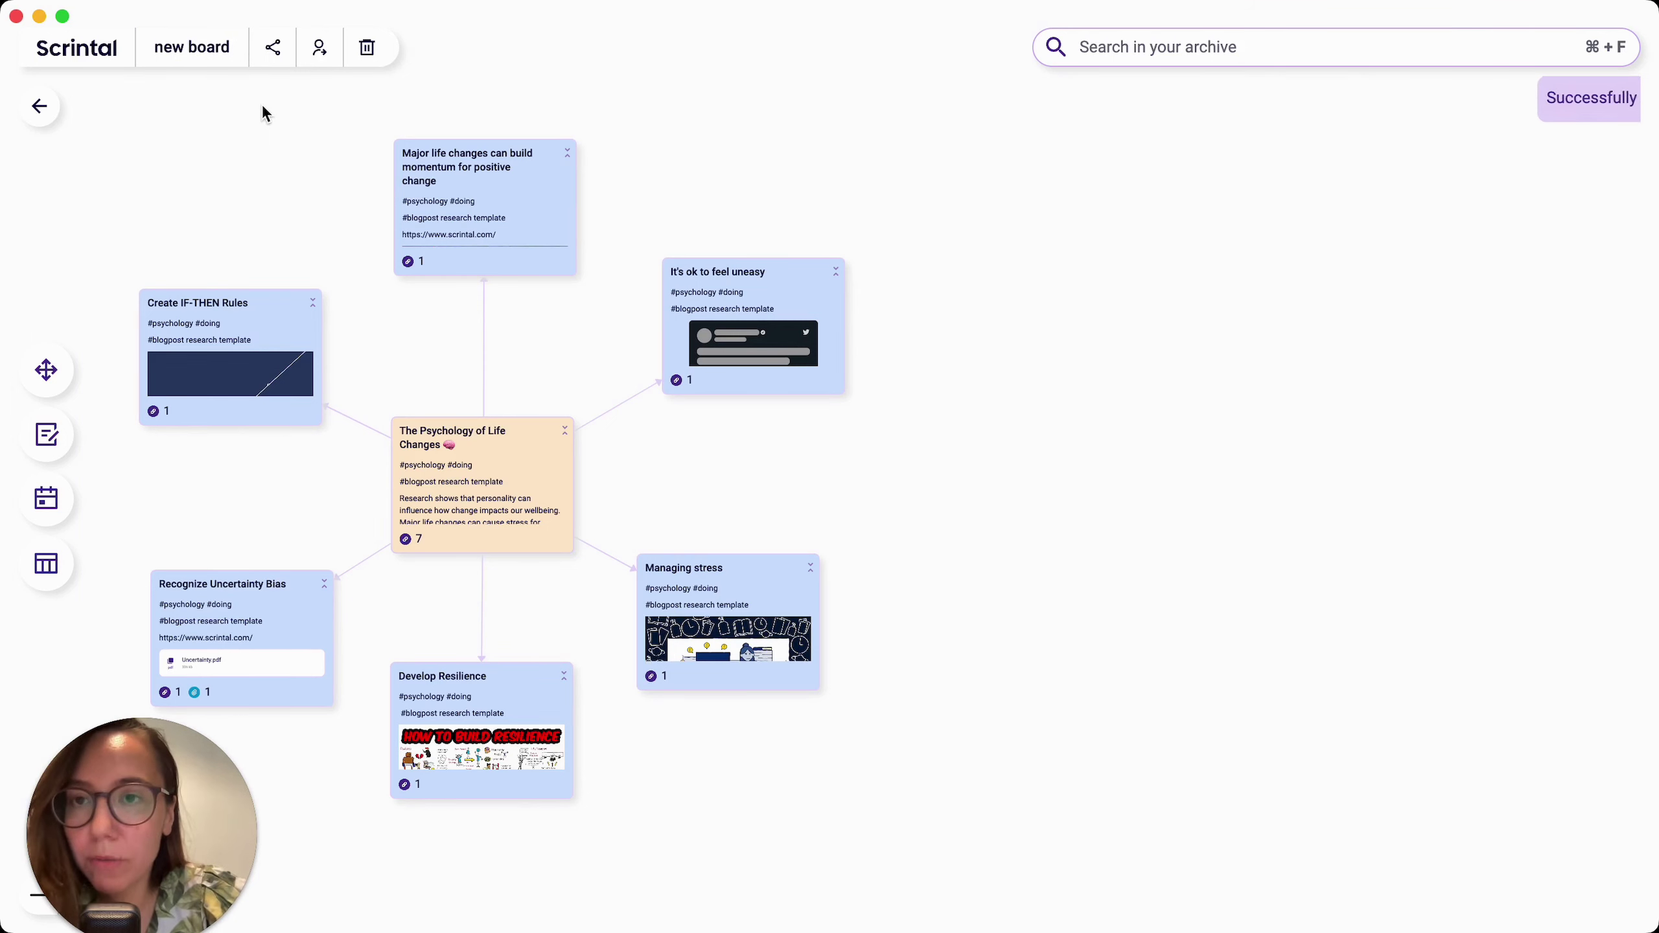
click(273, 48)
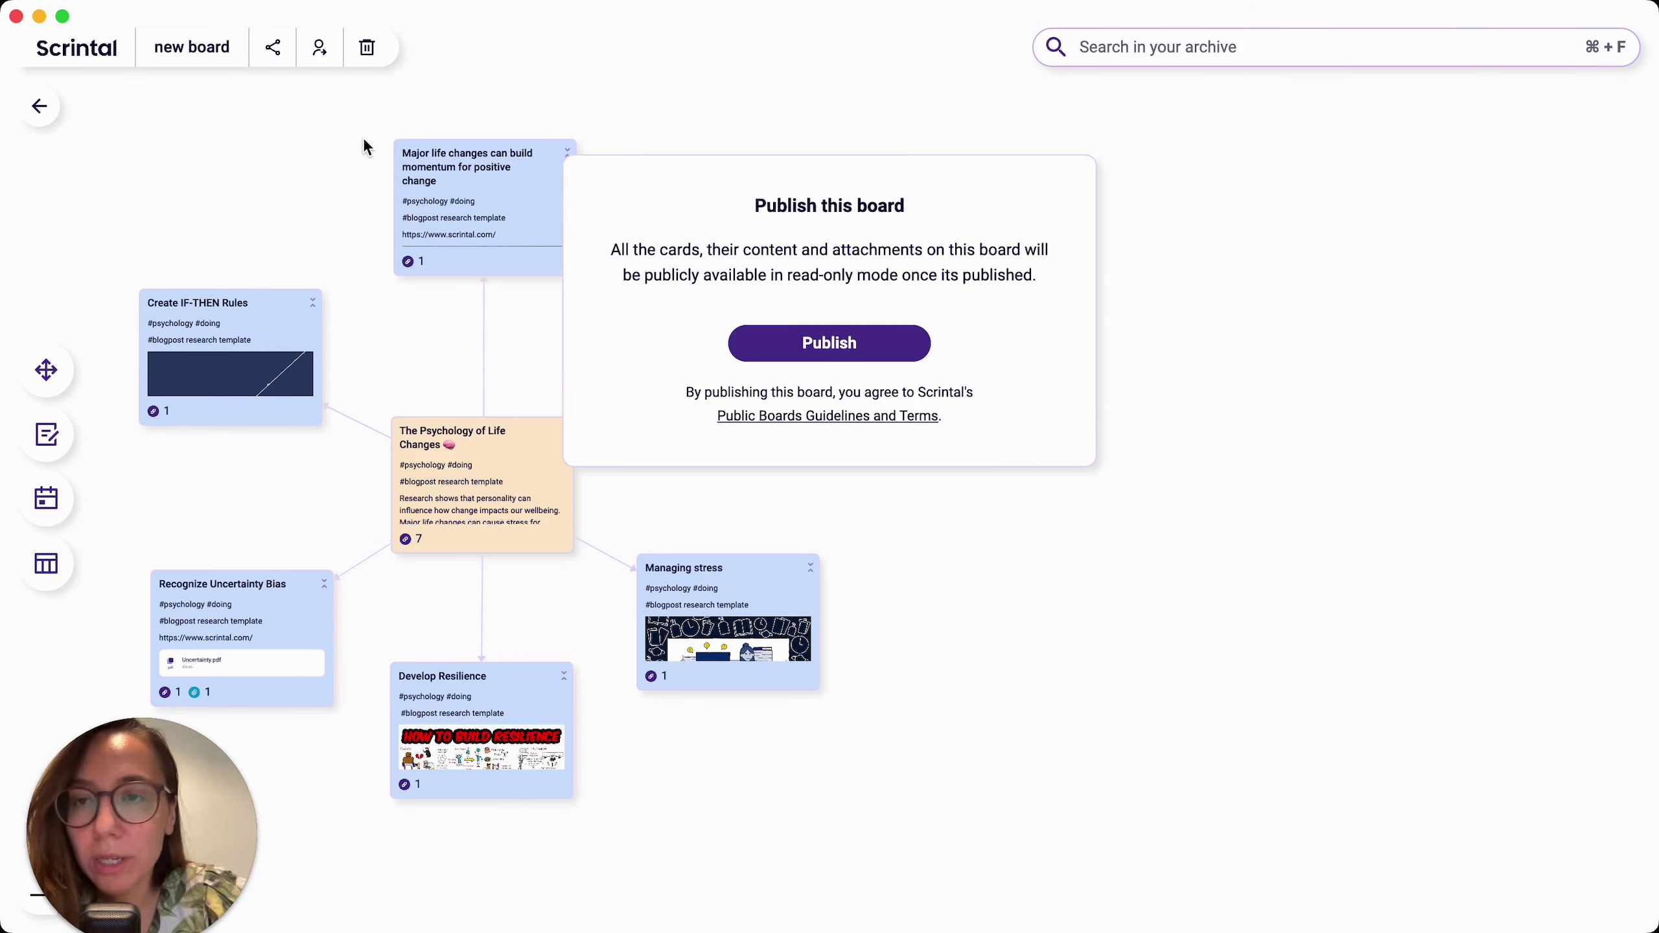
Step: Publish the board publicly in read-only mode, dismiss the confirmation, and select all cards
click(811, 339)
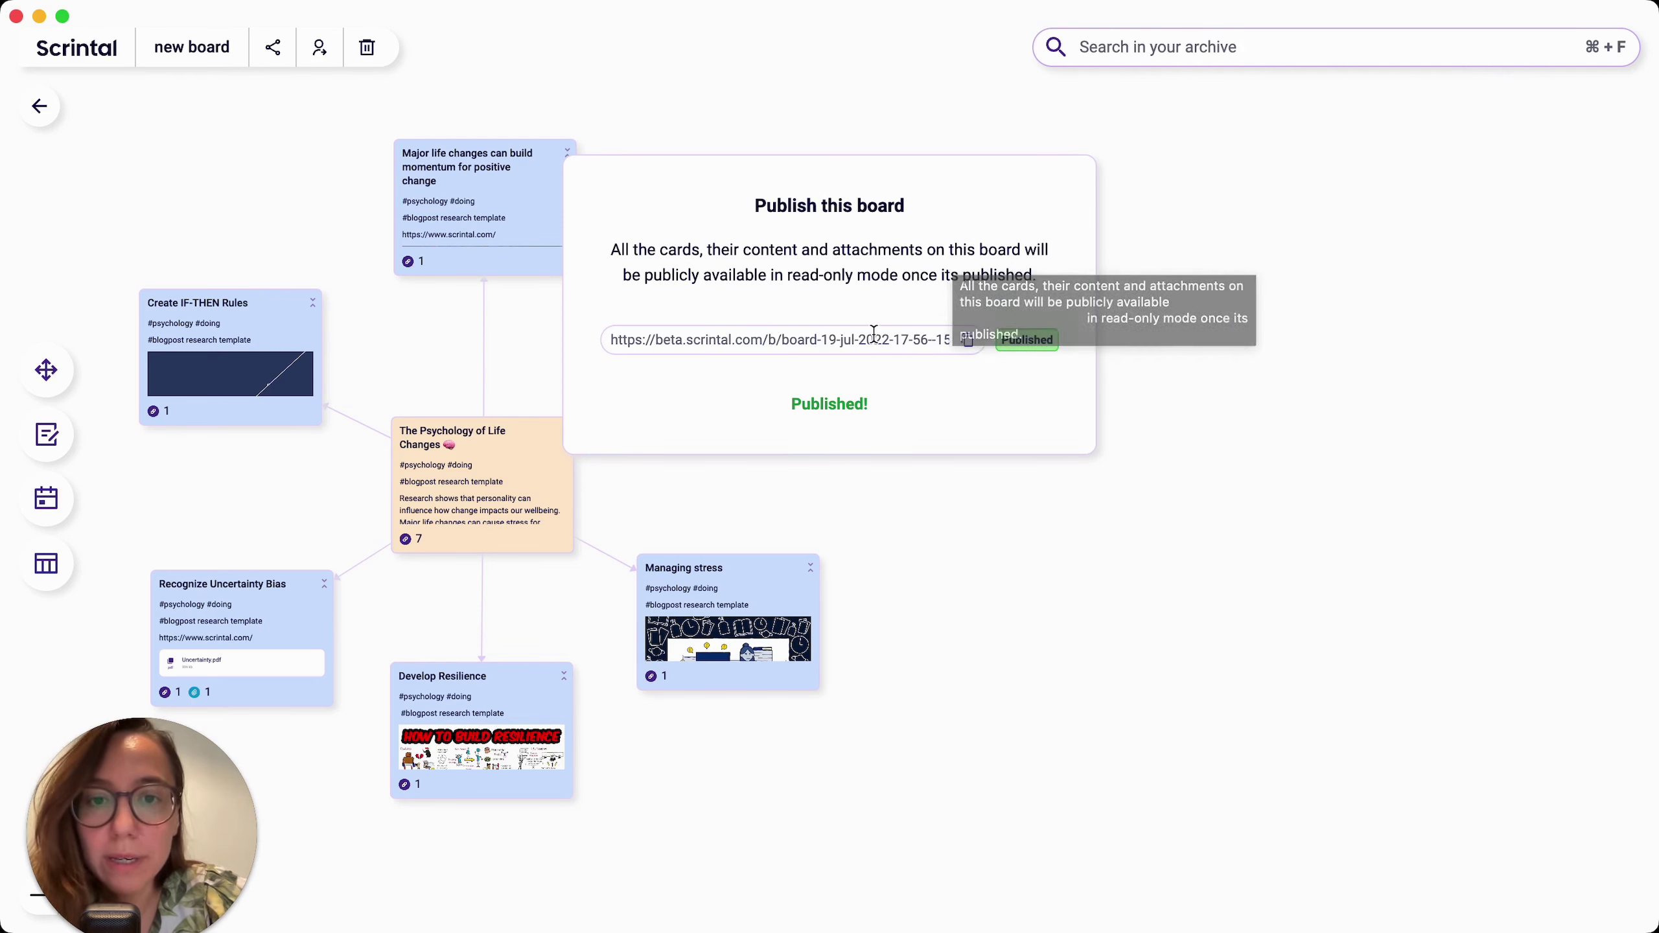
click(873, 334)
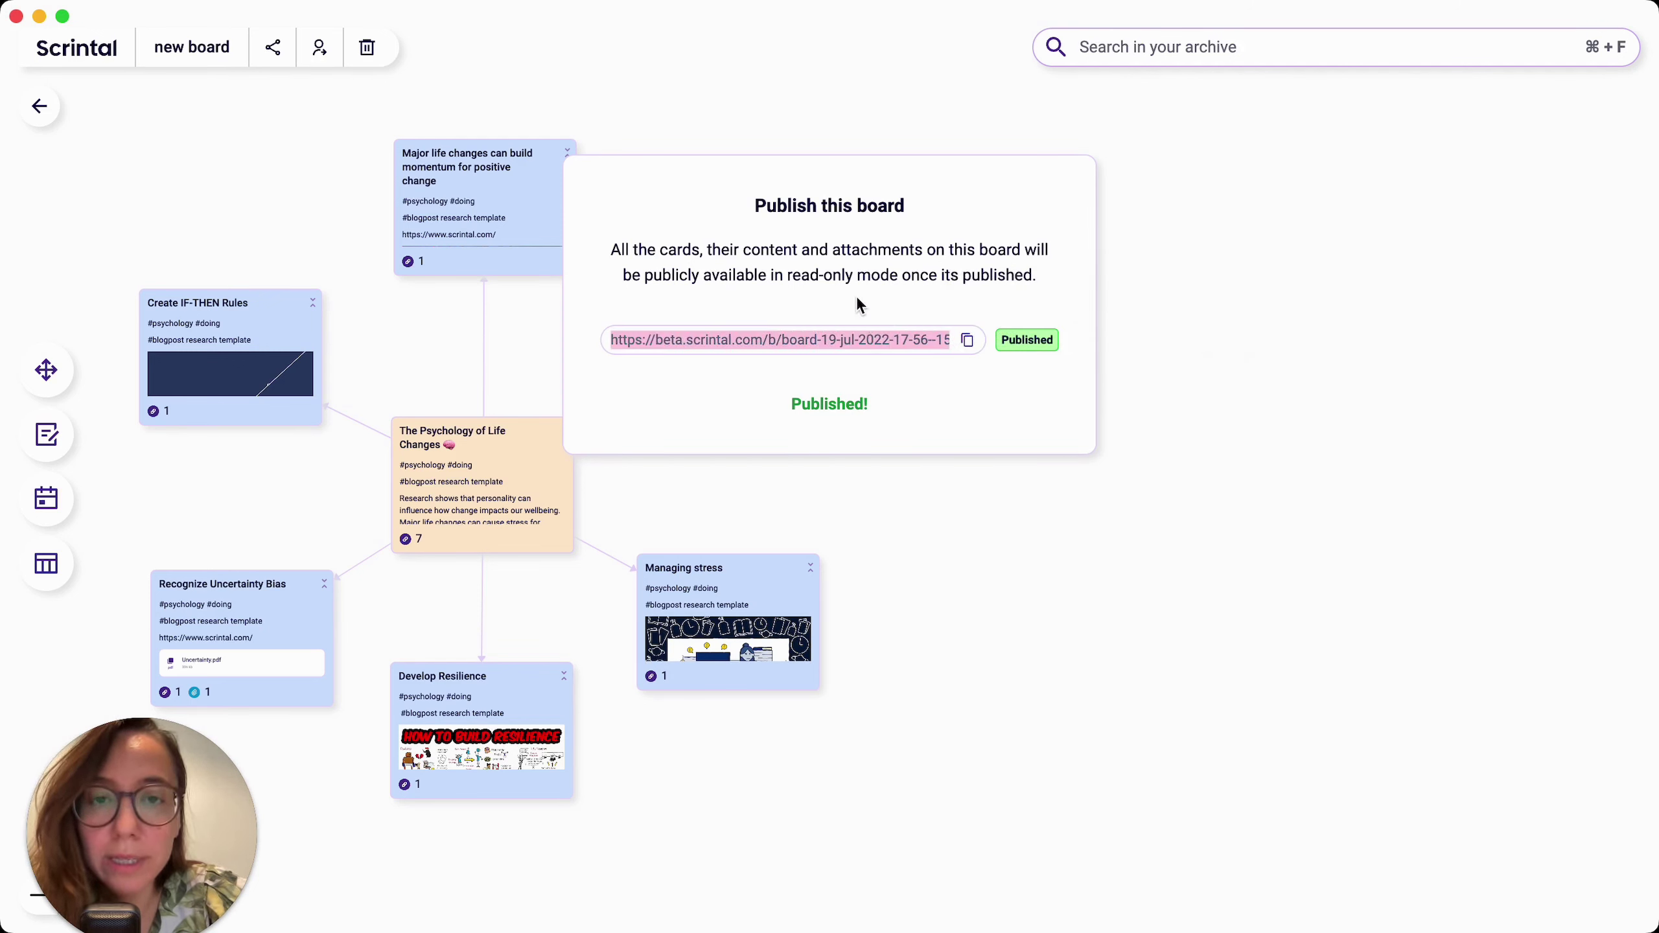
click(857, 298)
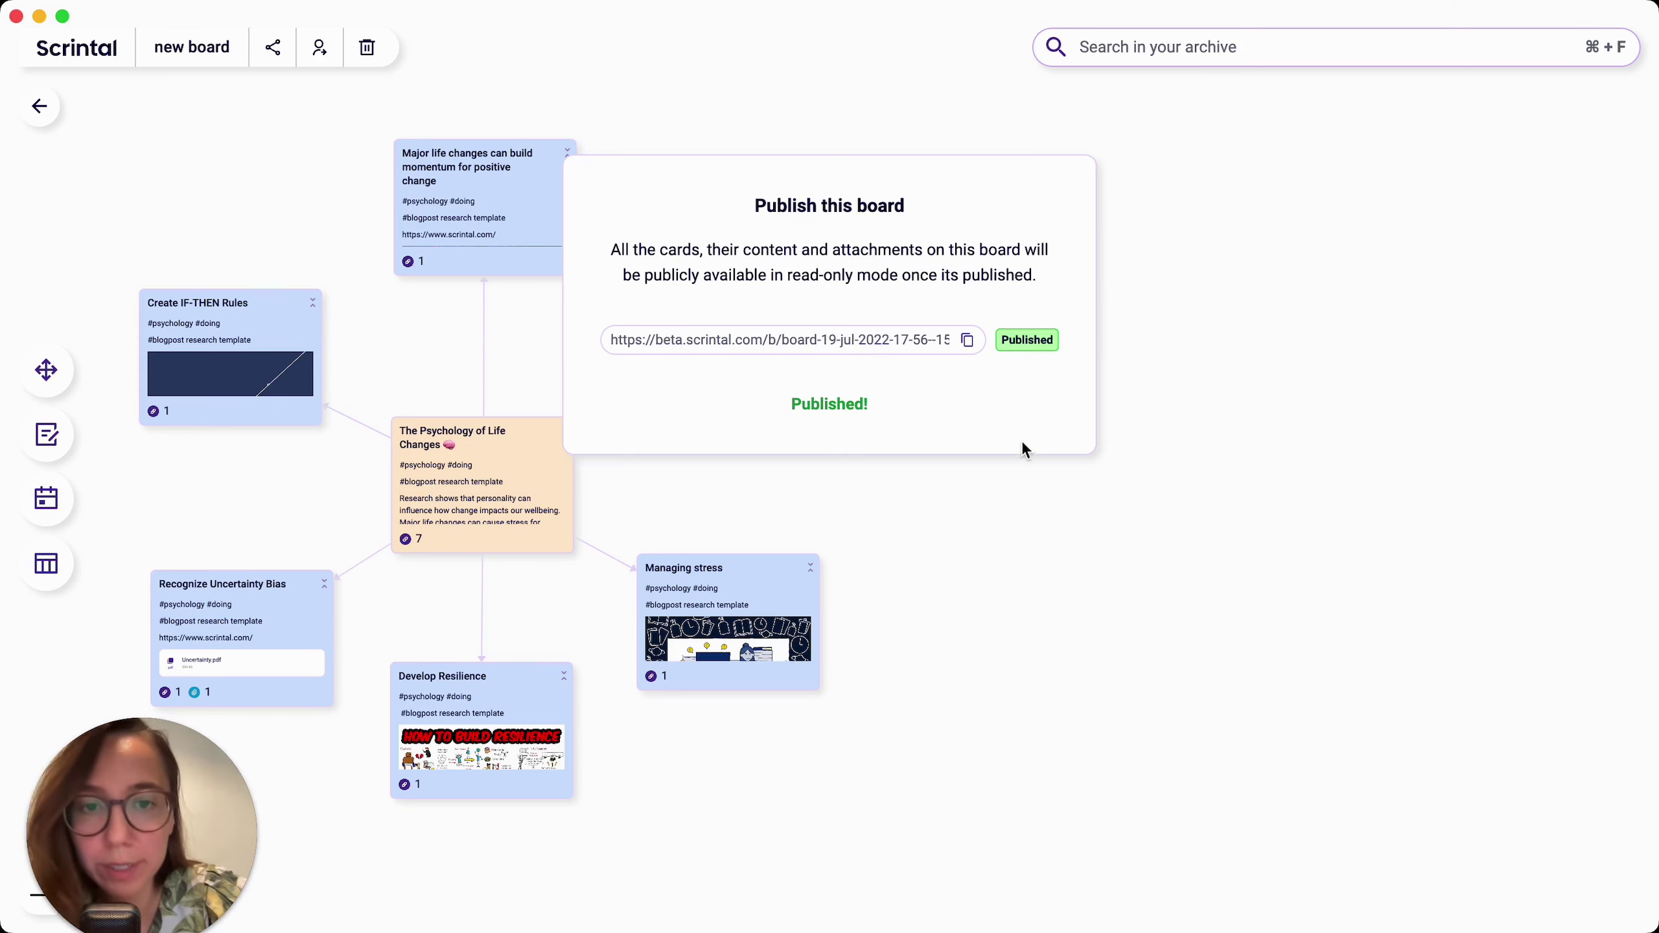
click(1046, 497)
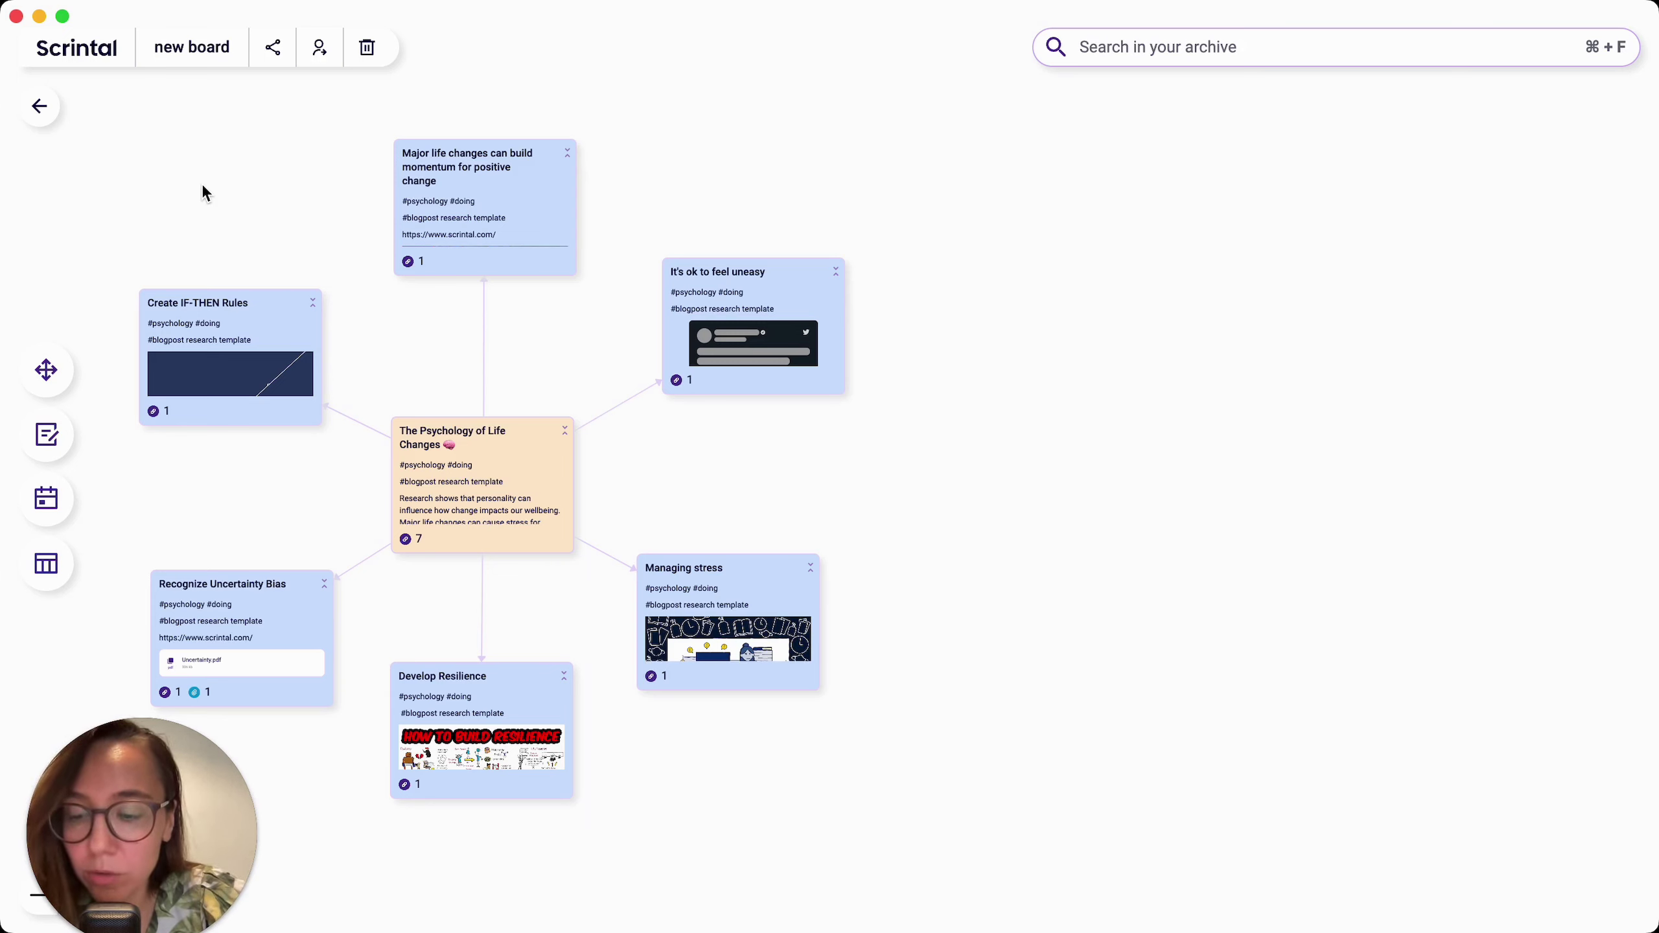
key(super+a)
Step: Try the selected cards' context menu, the archive board list and quick search, closing each
right_click(200, 332)
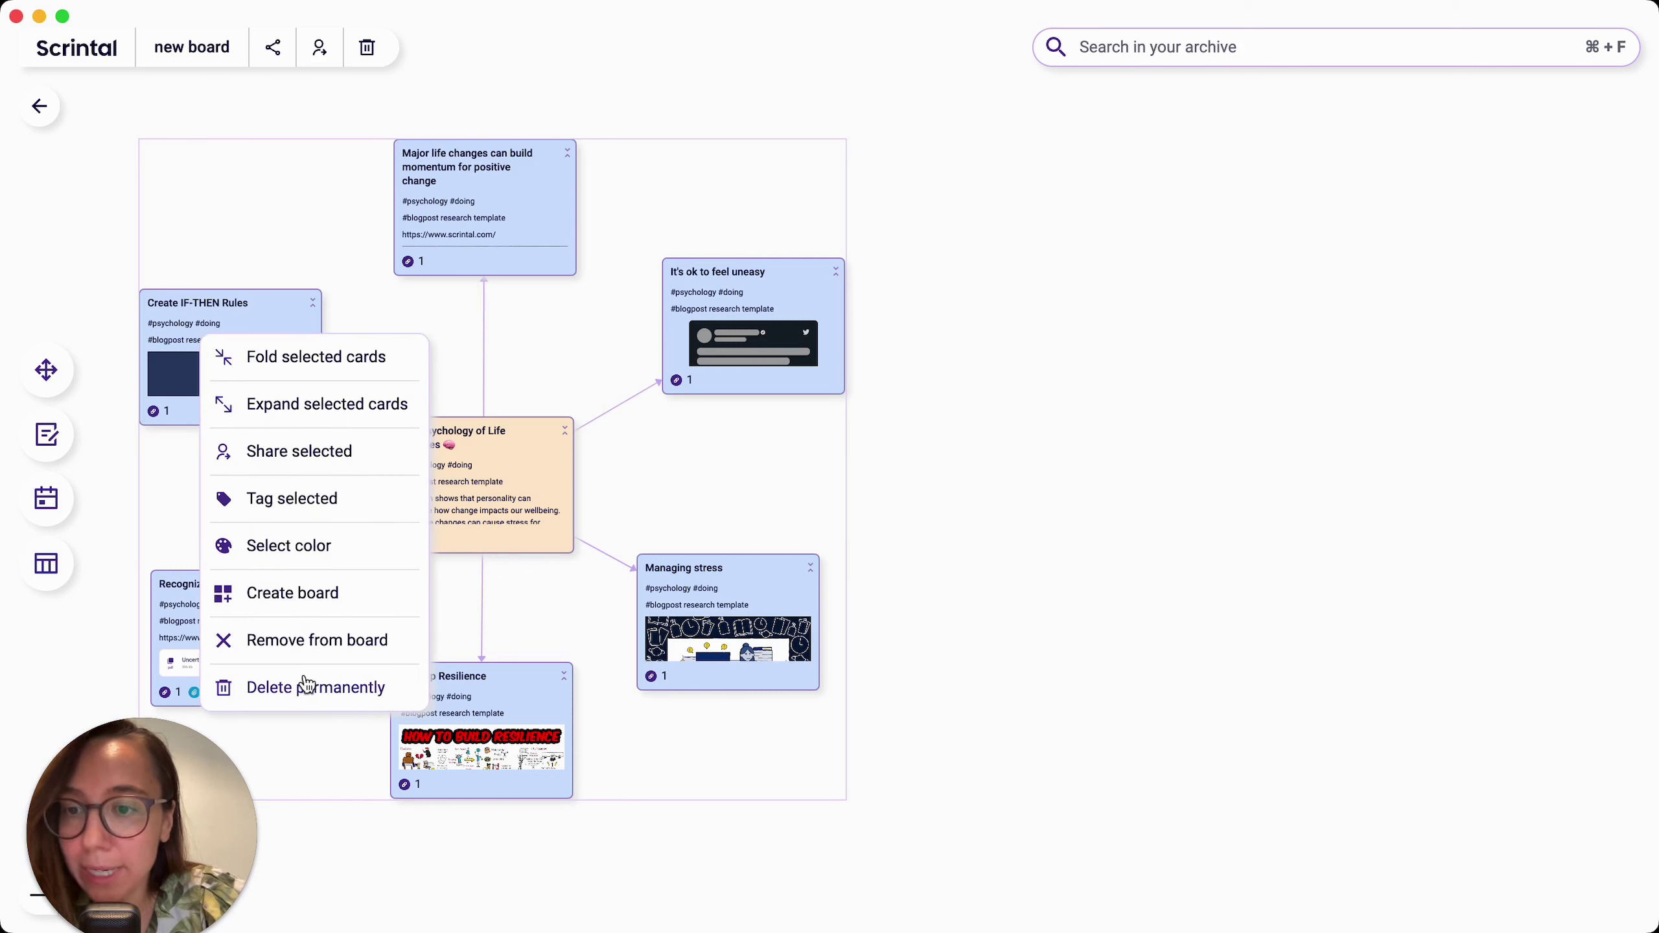
click(269, 175)
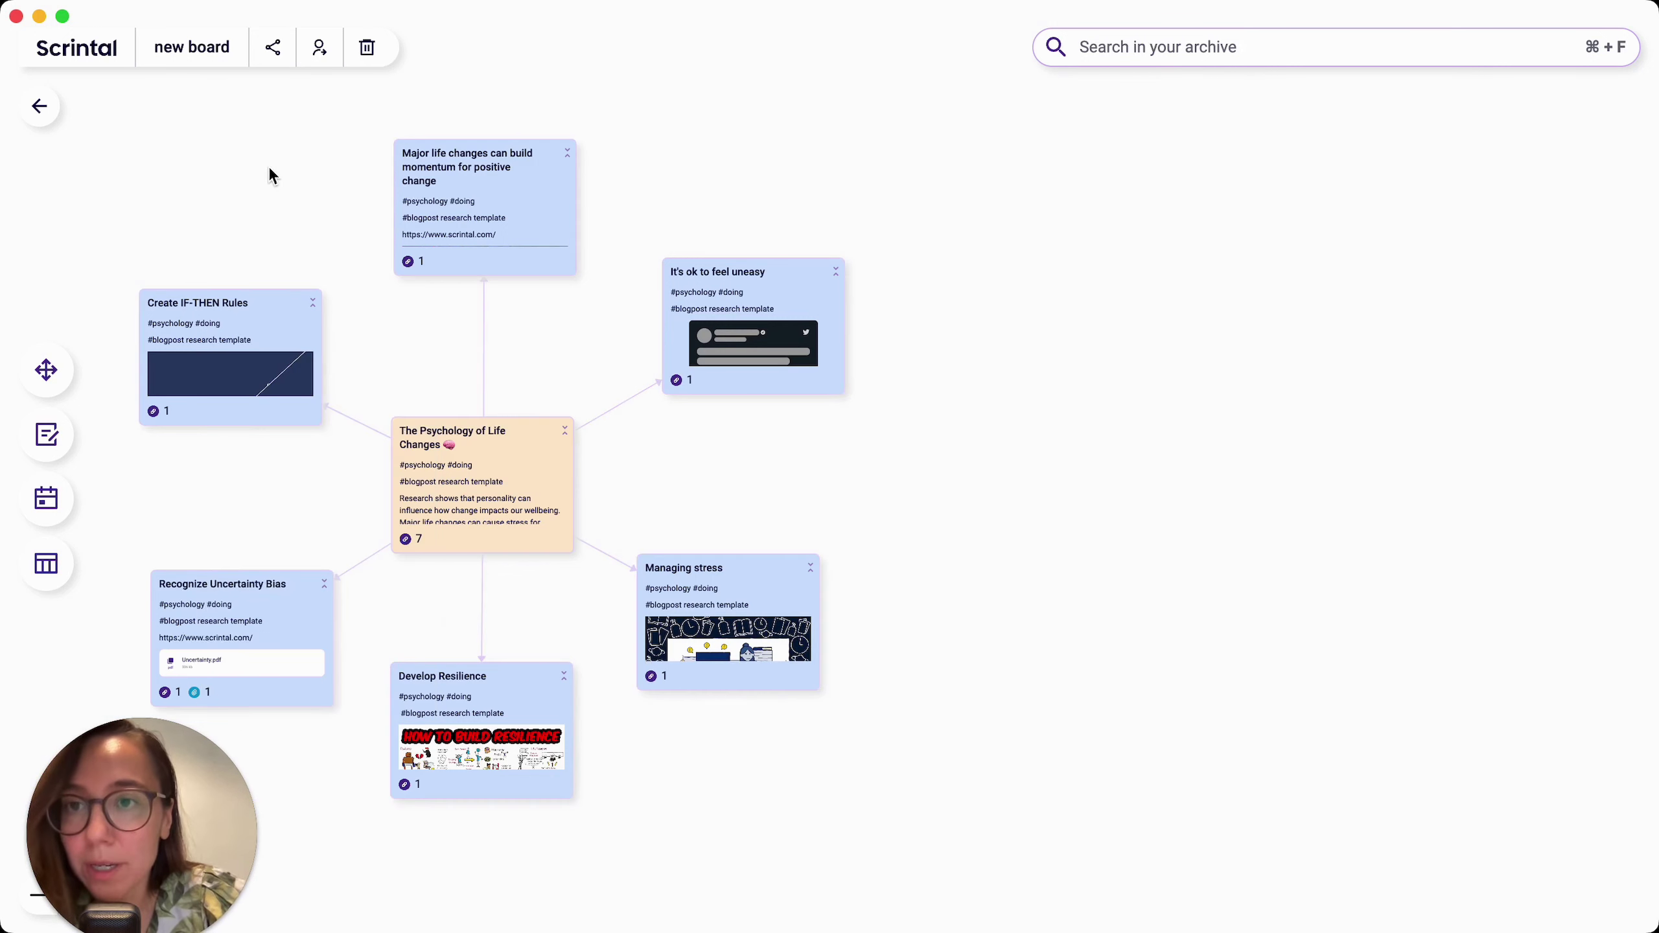
click(1103, 48)
click(1113, 111)
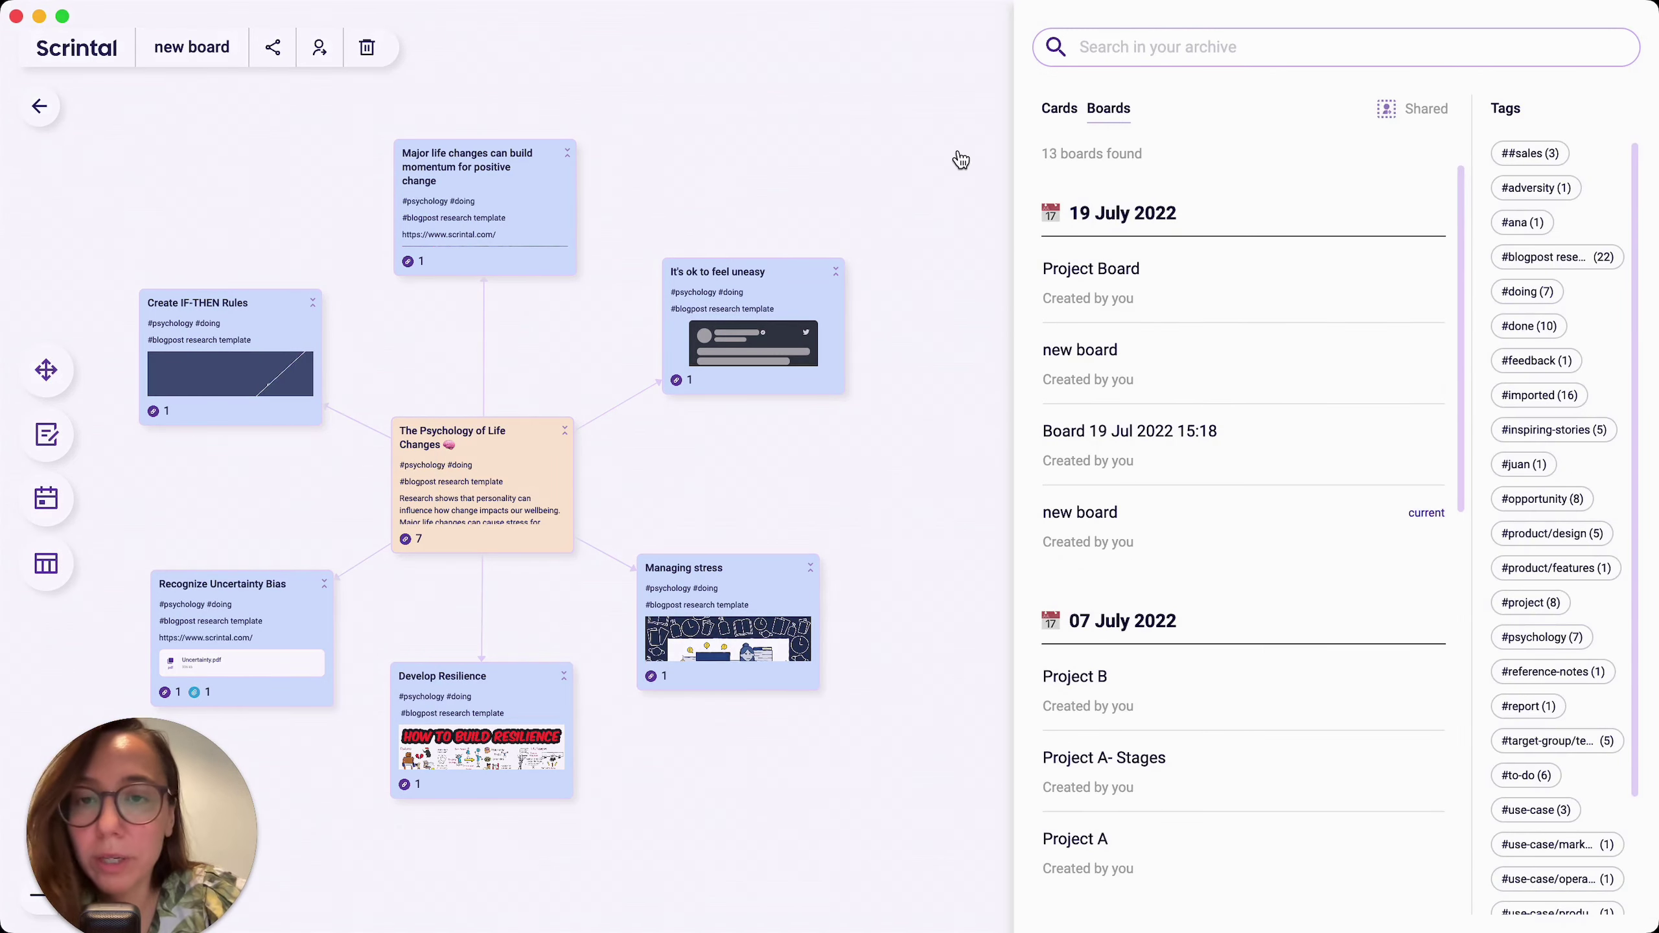
click(959, 153)
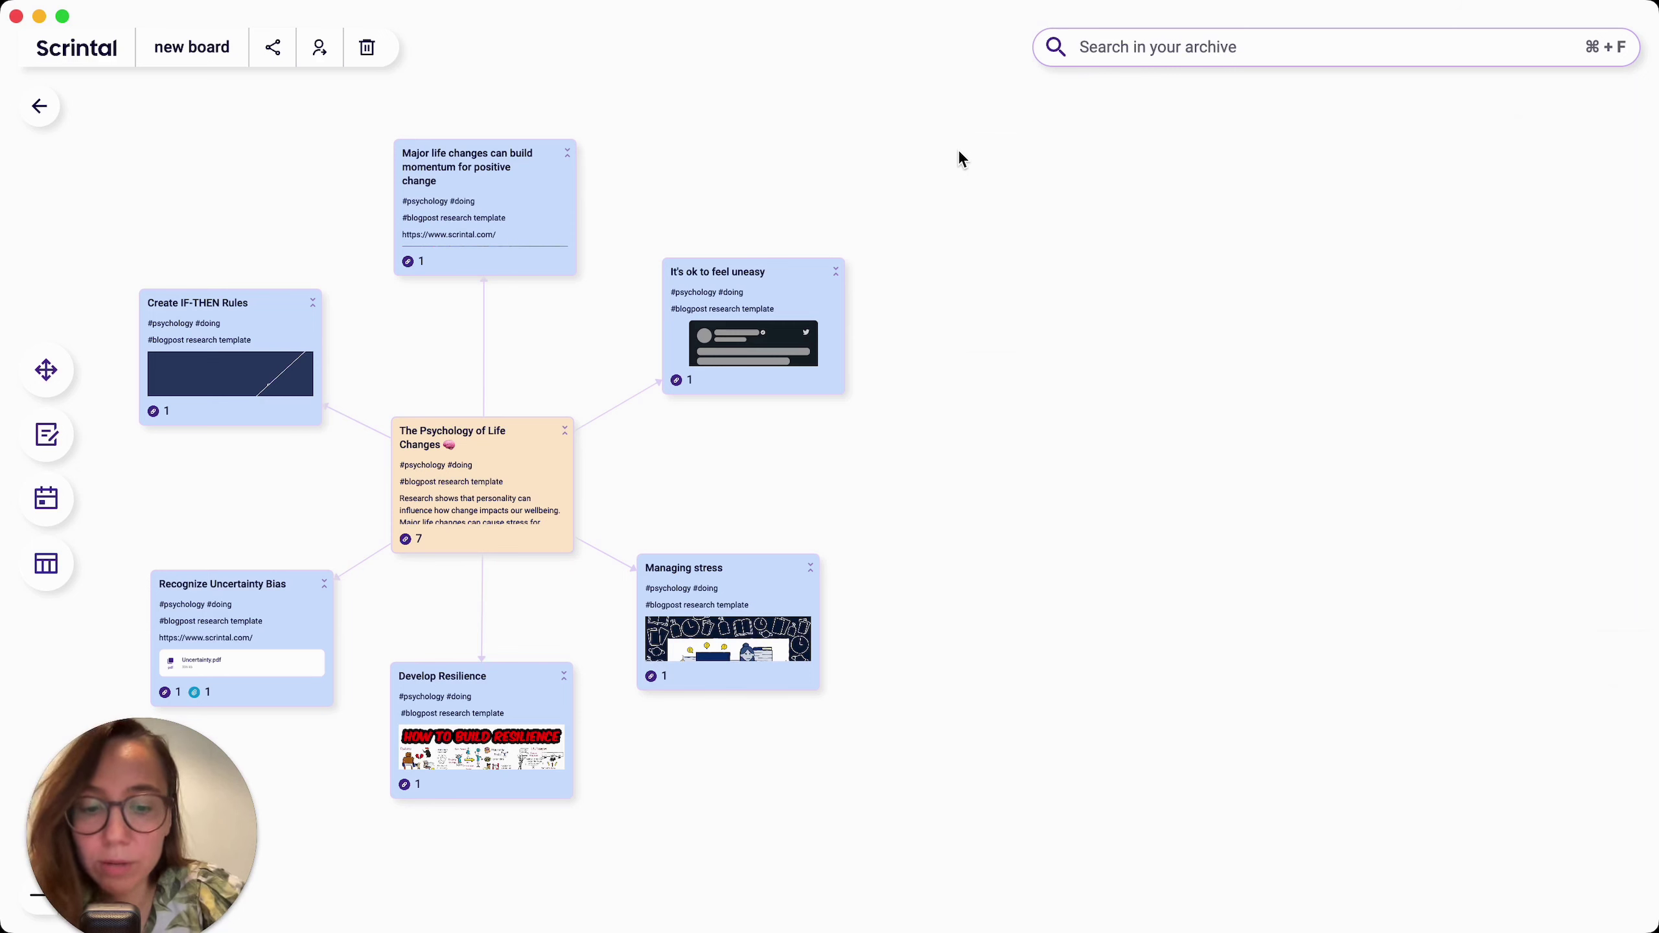
key(super+f)
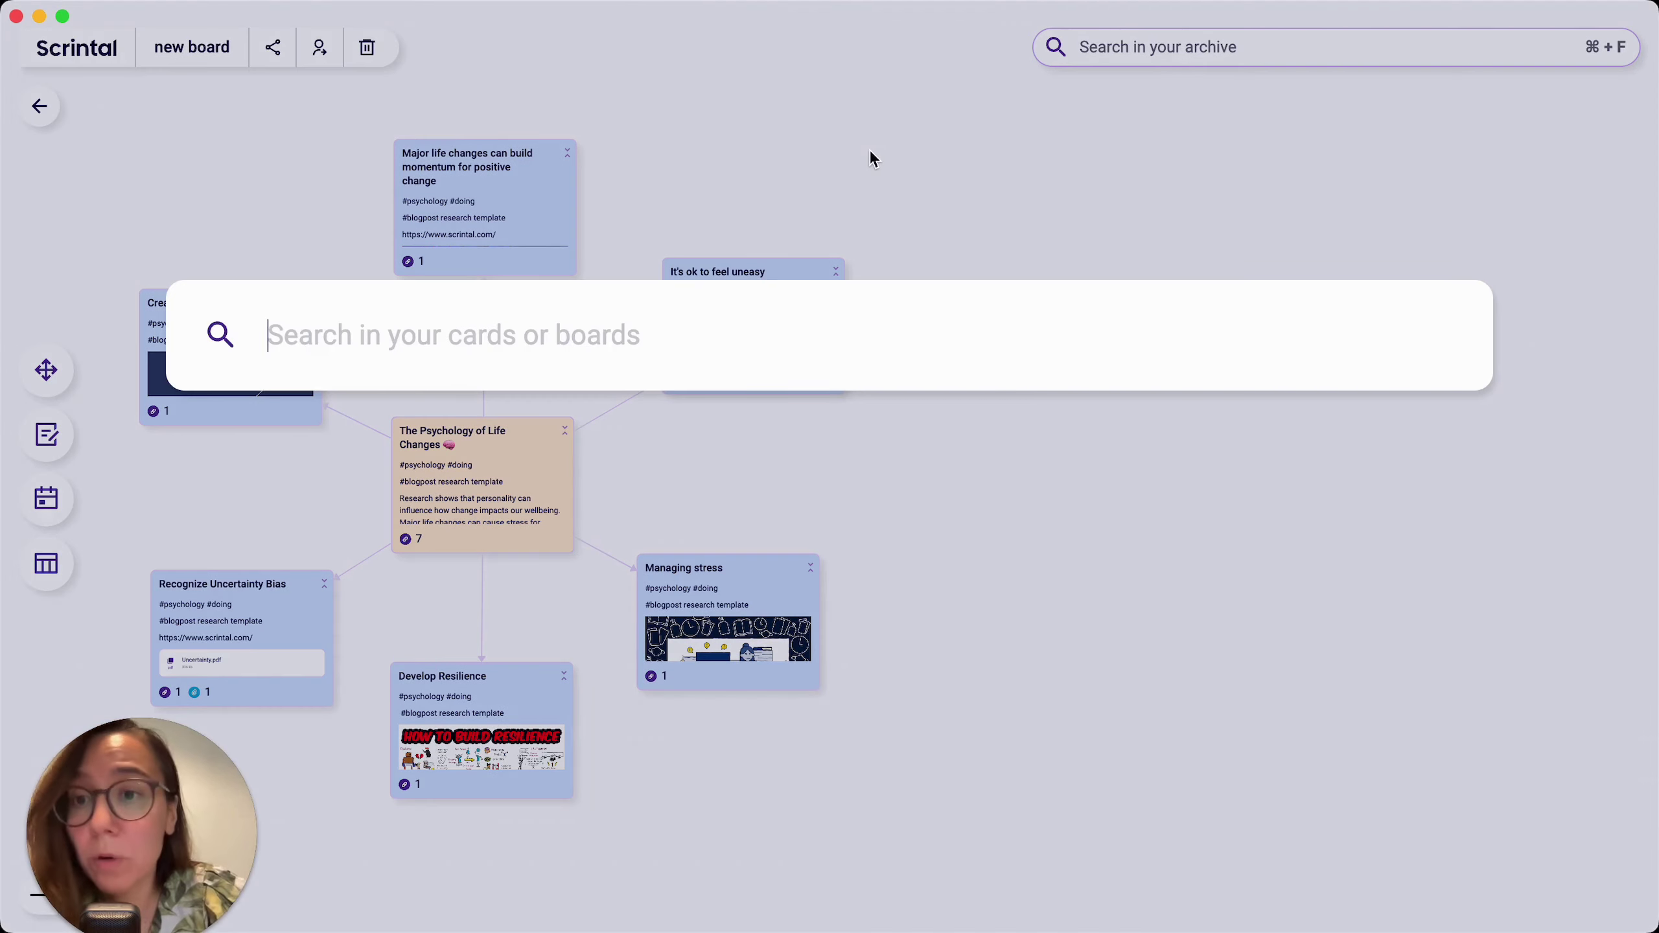
key(Escape)
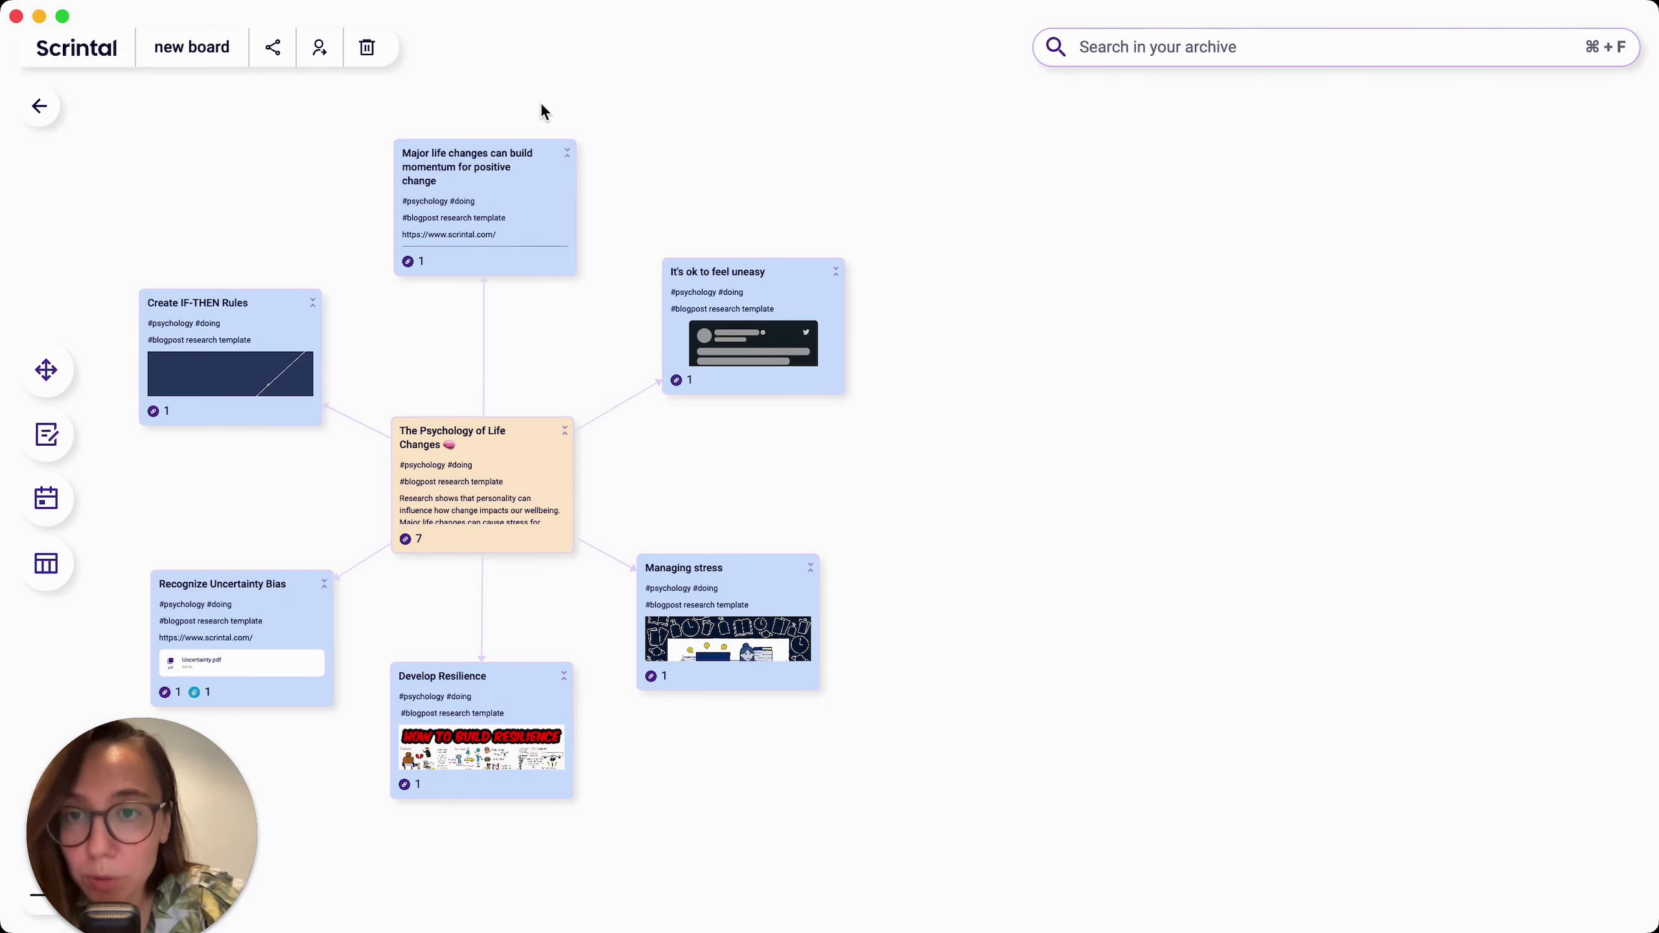
Step: Select the top, upper-right and central cards and use their context menu to make a separate board
drag(515, 92, 767, 517)
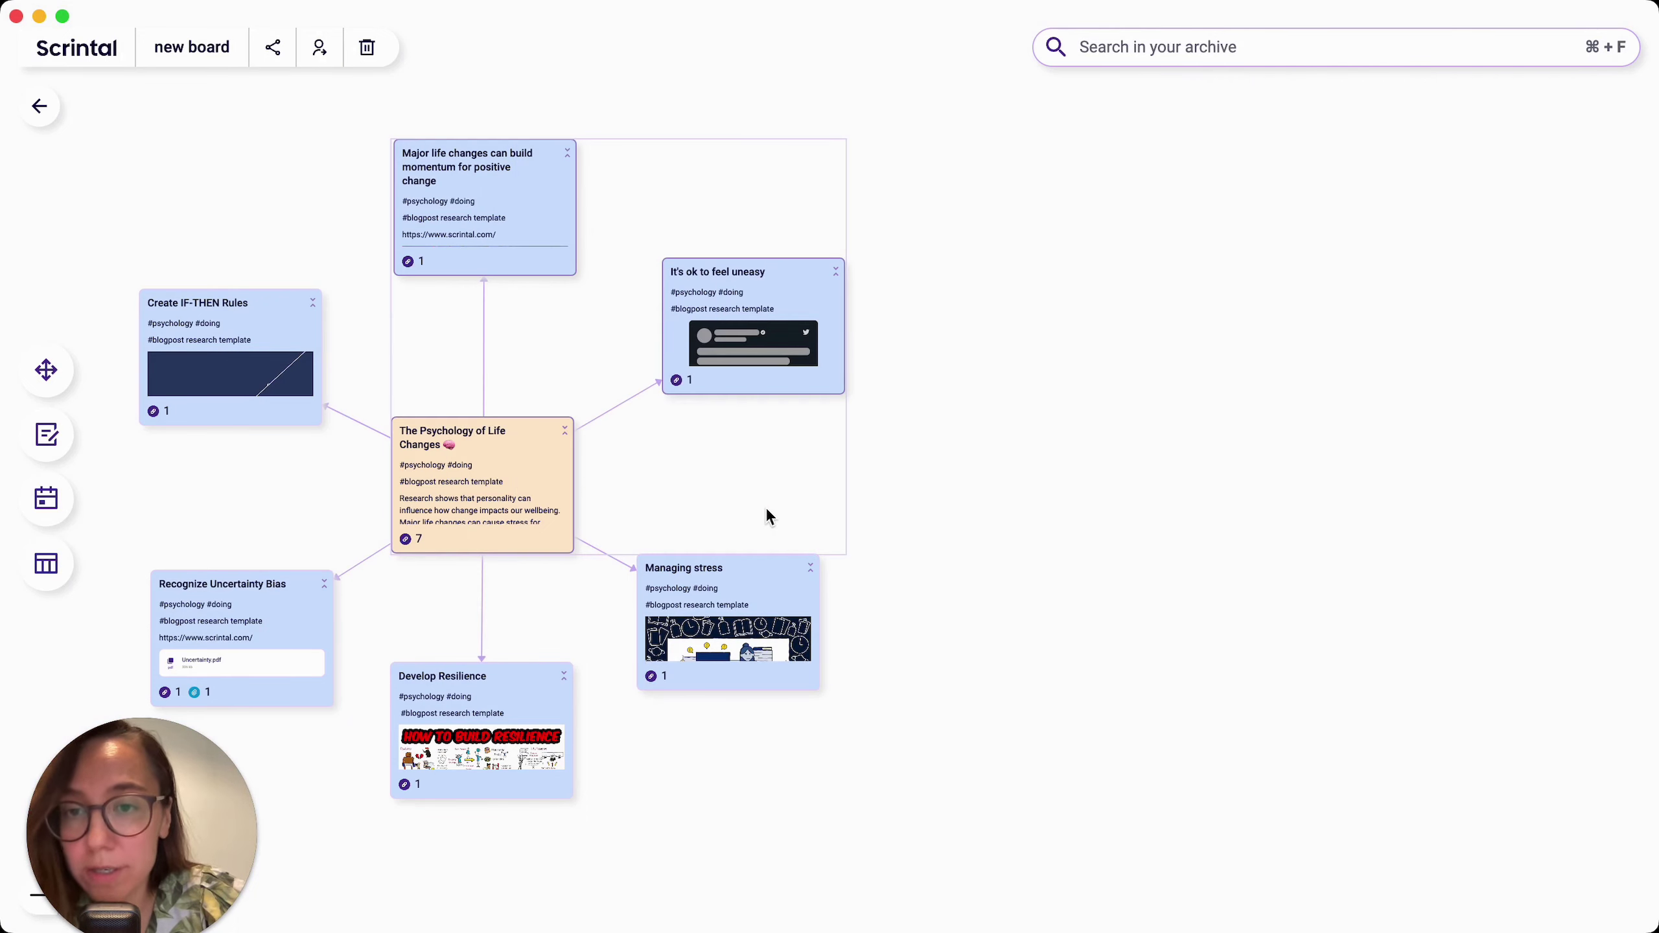
right_click(461, 188)
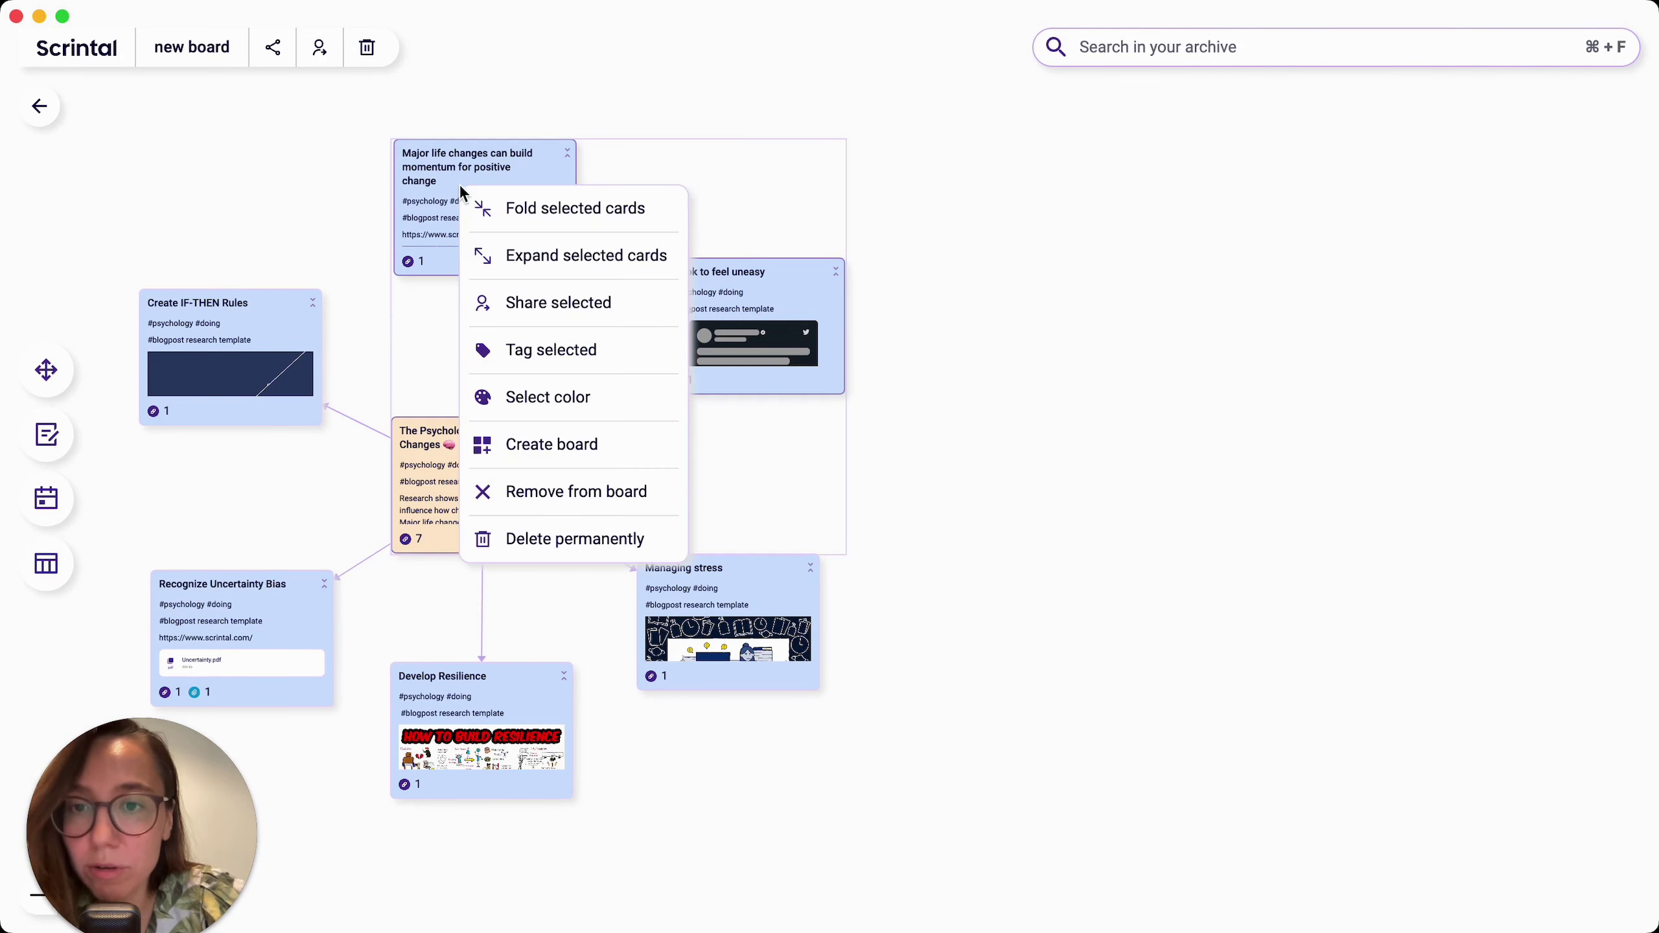
click(537, 444)
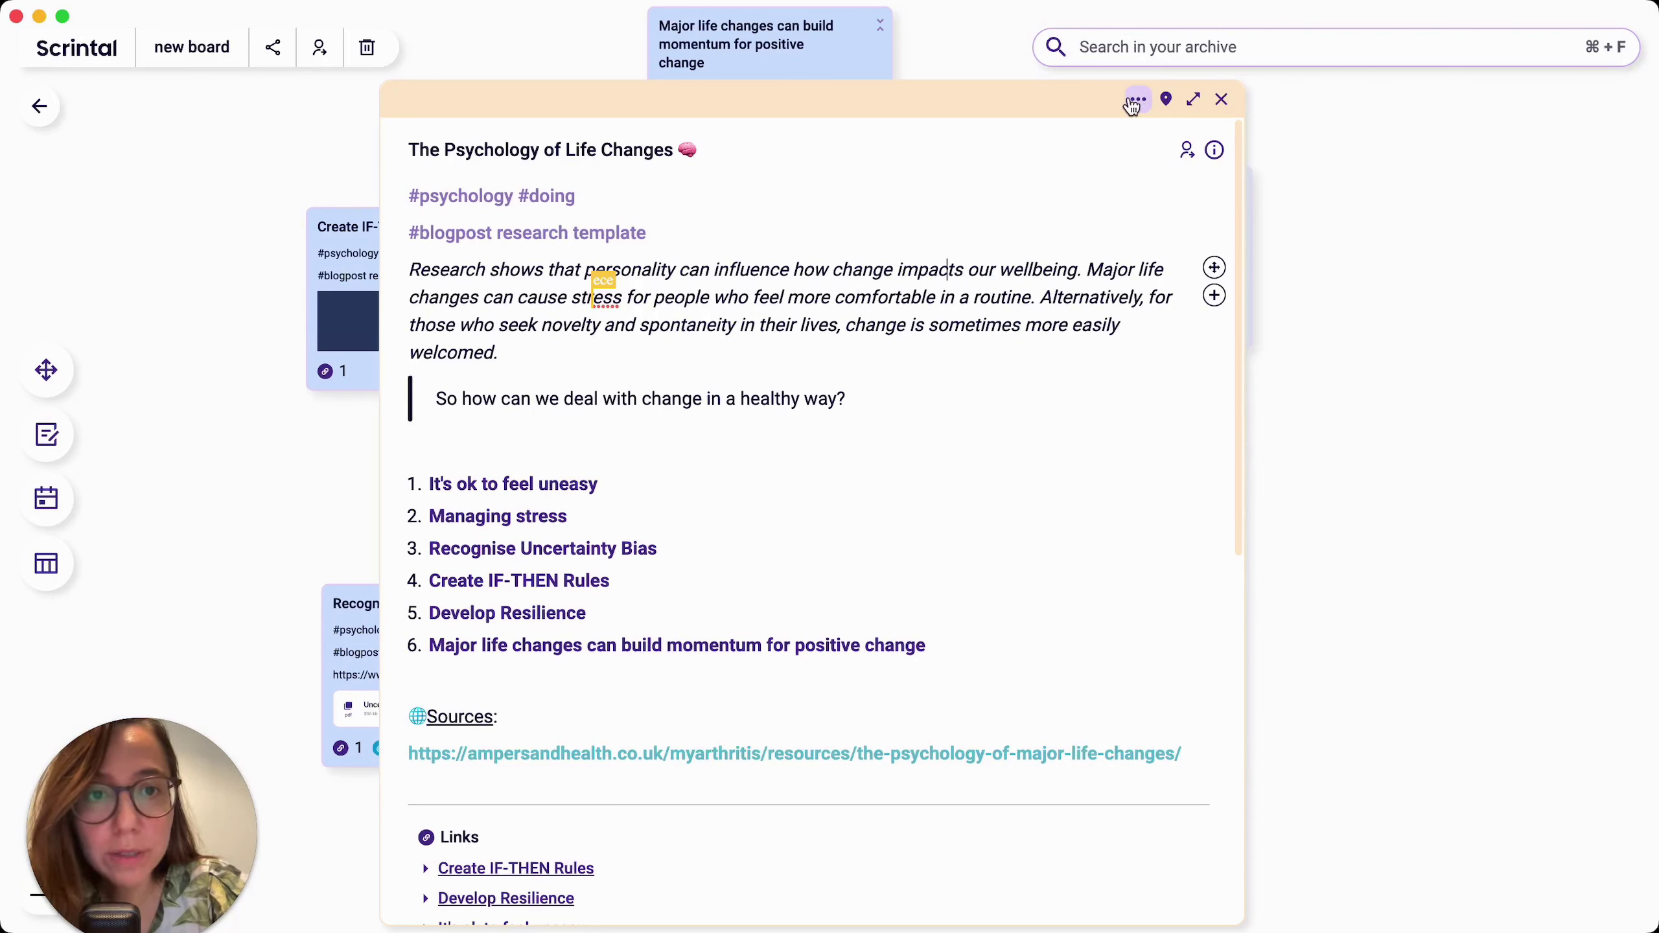
Step: Share The Psychology of Life Changes card by inviting a colleague's e-mail, then close the card
click(1137, 100)
click(1078, 153)
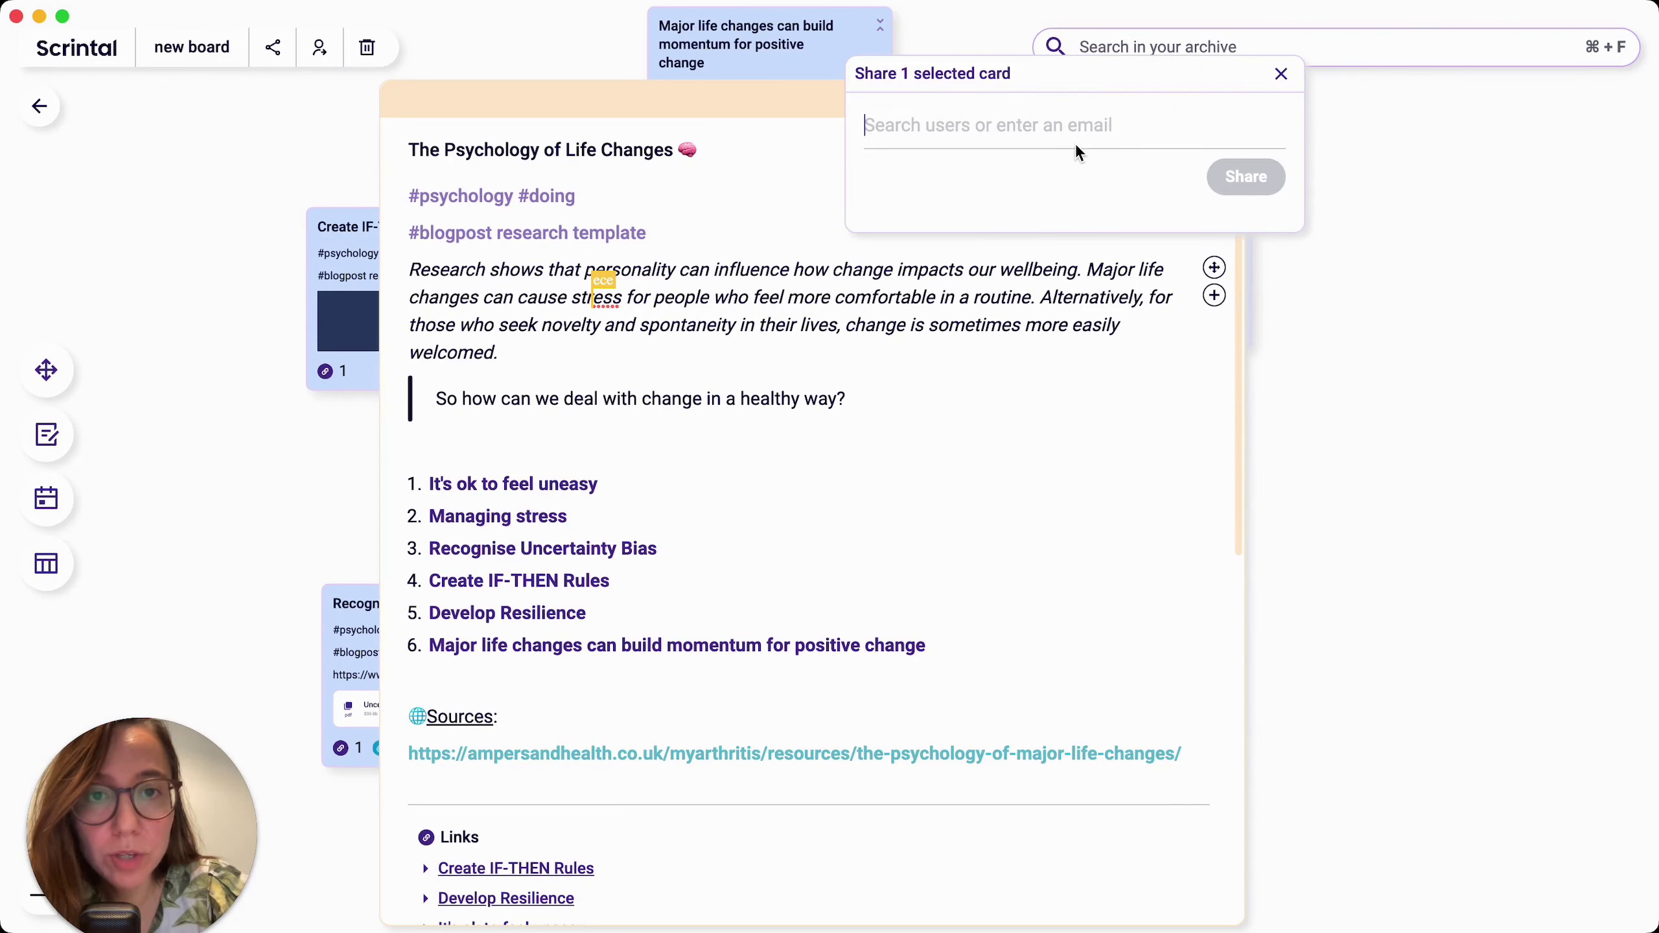
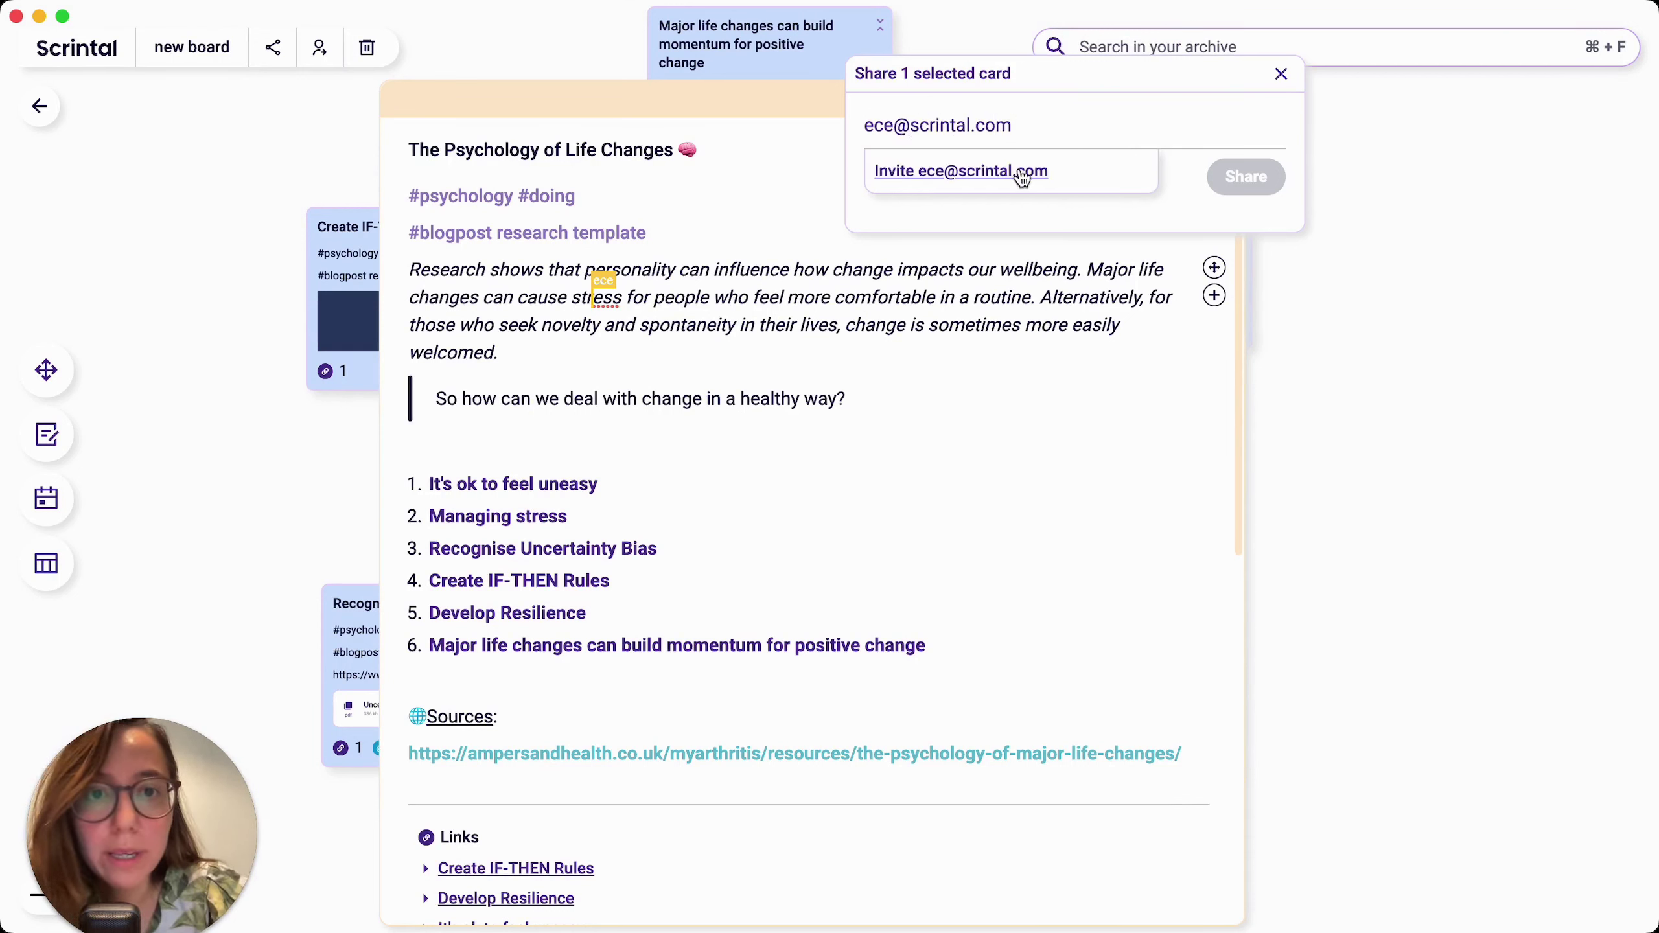
click(1021, 176)
click(1244, 176)
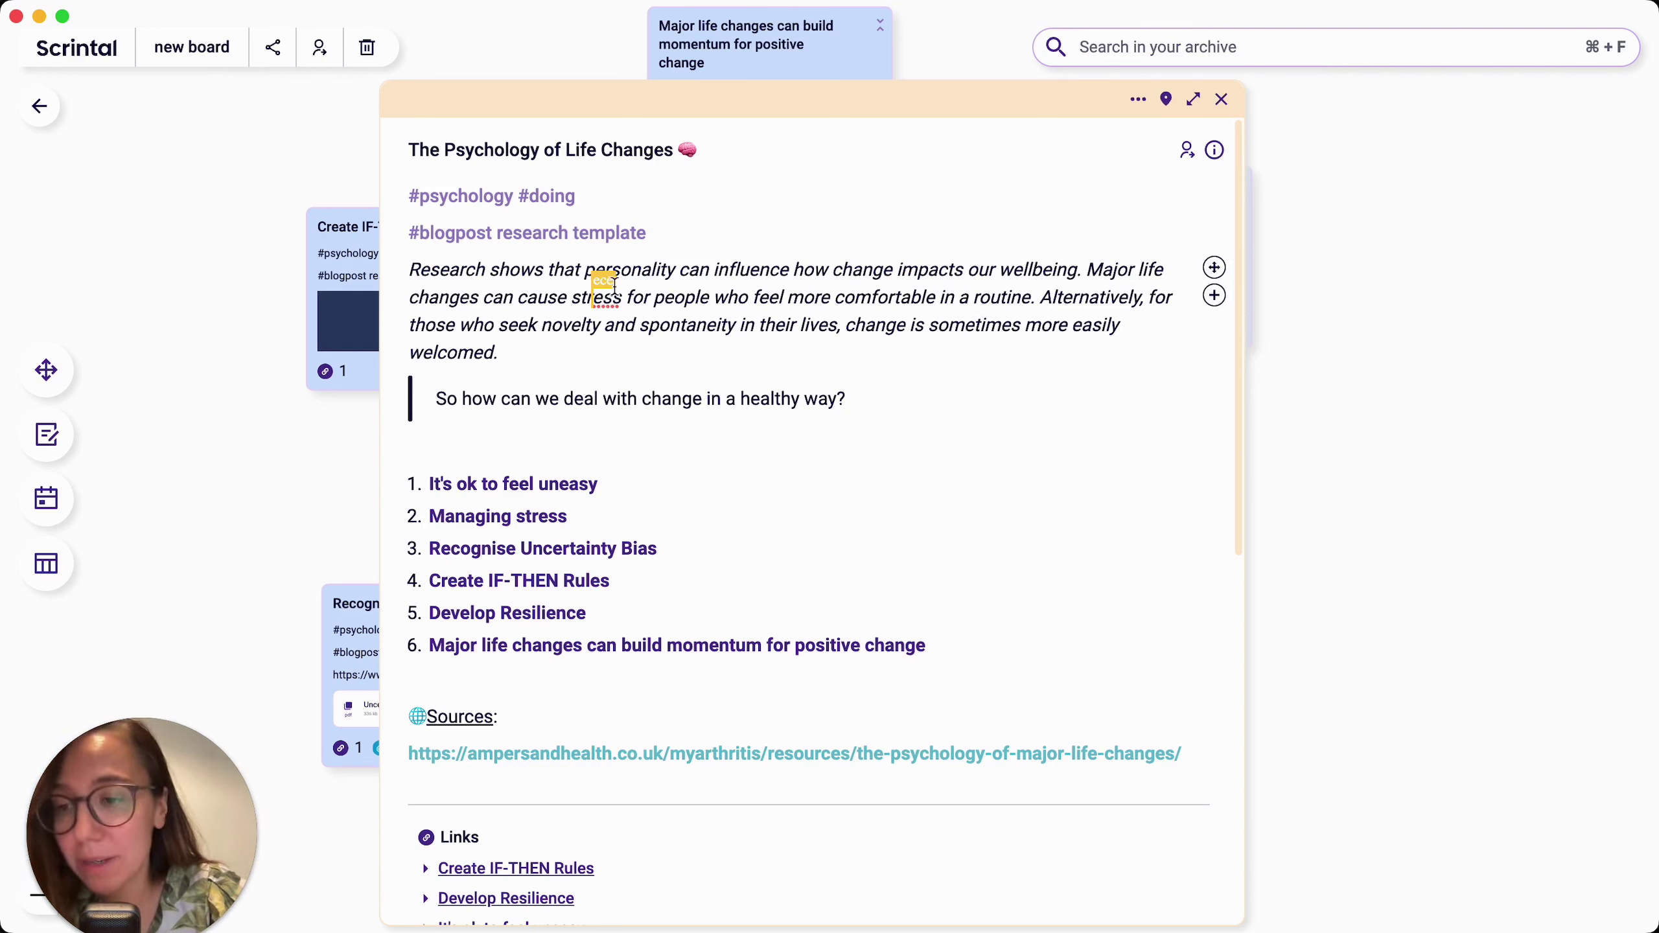
click(558, 365)
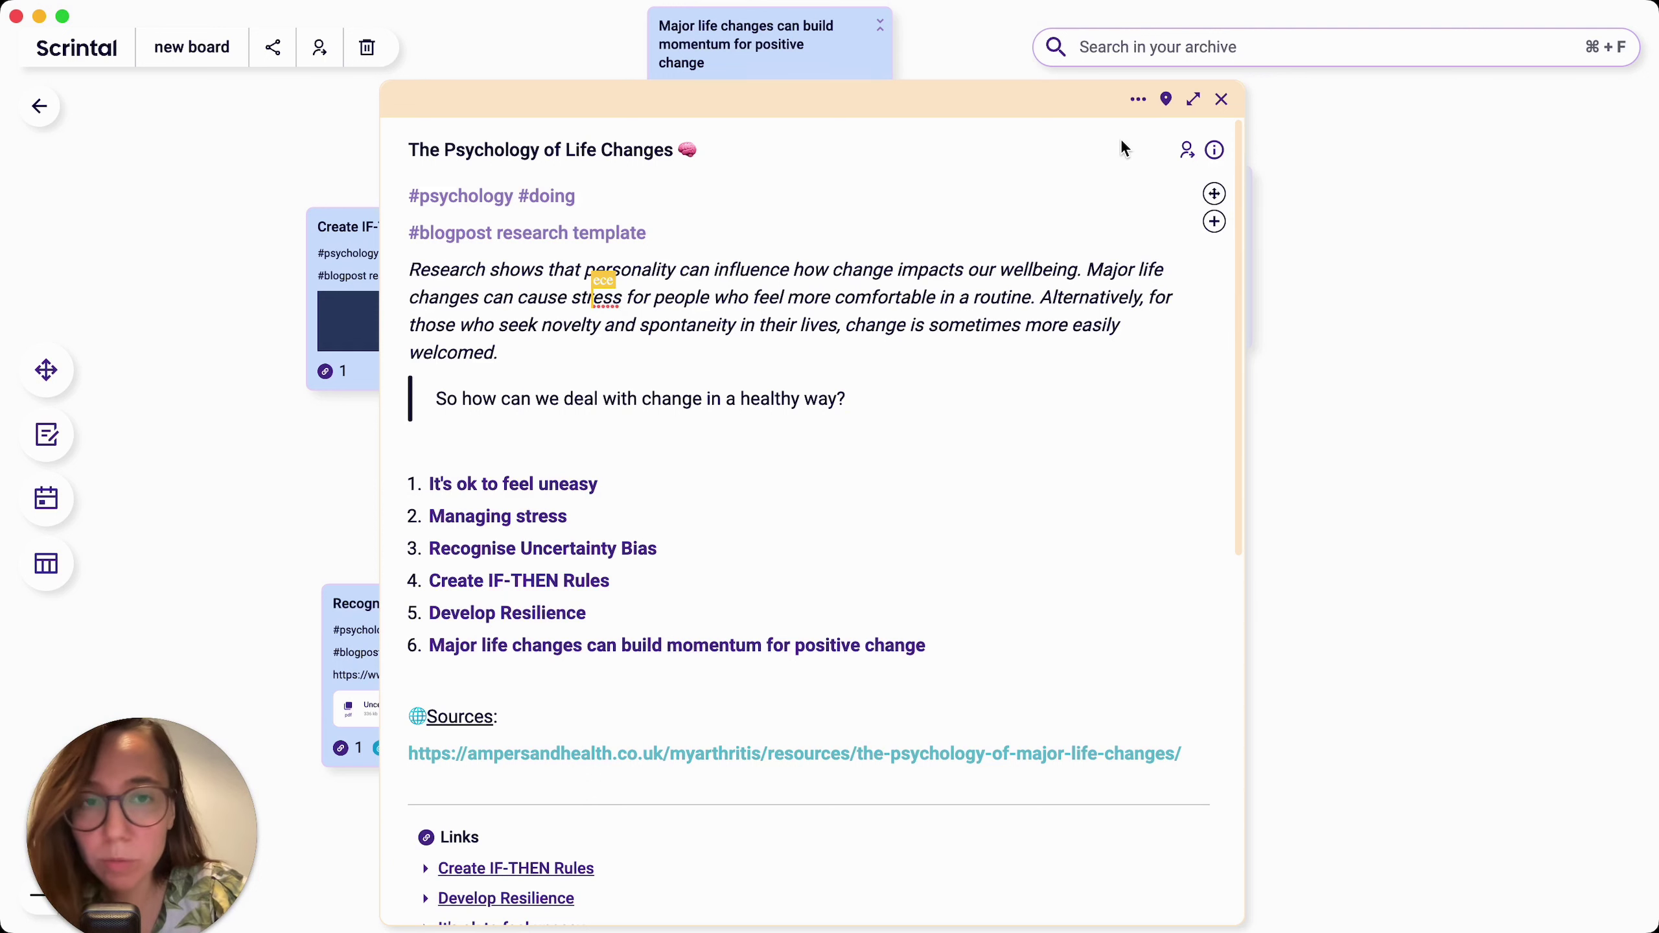
click(1222, 101)
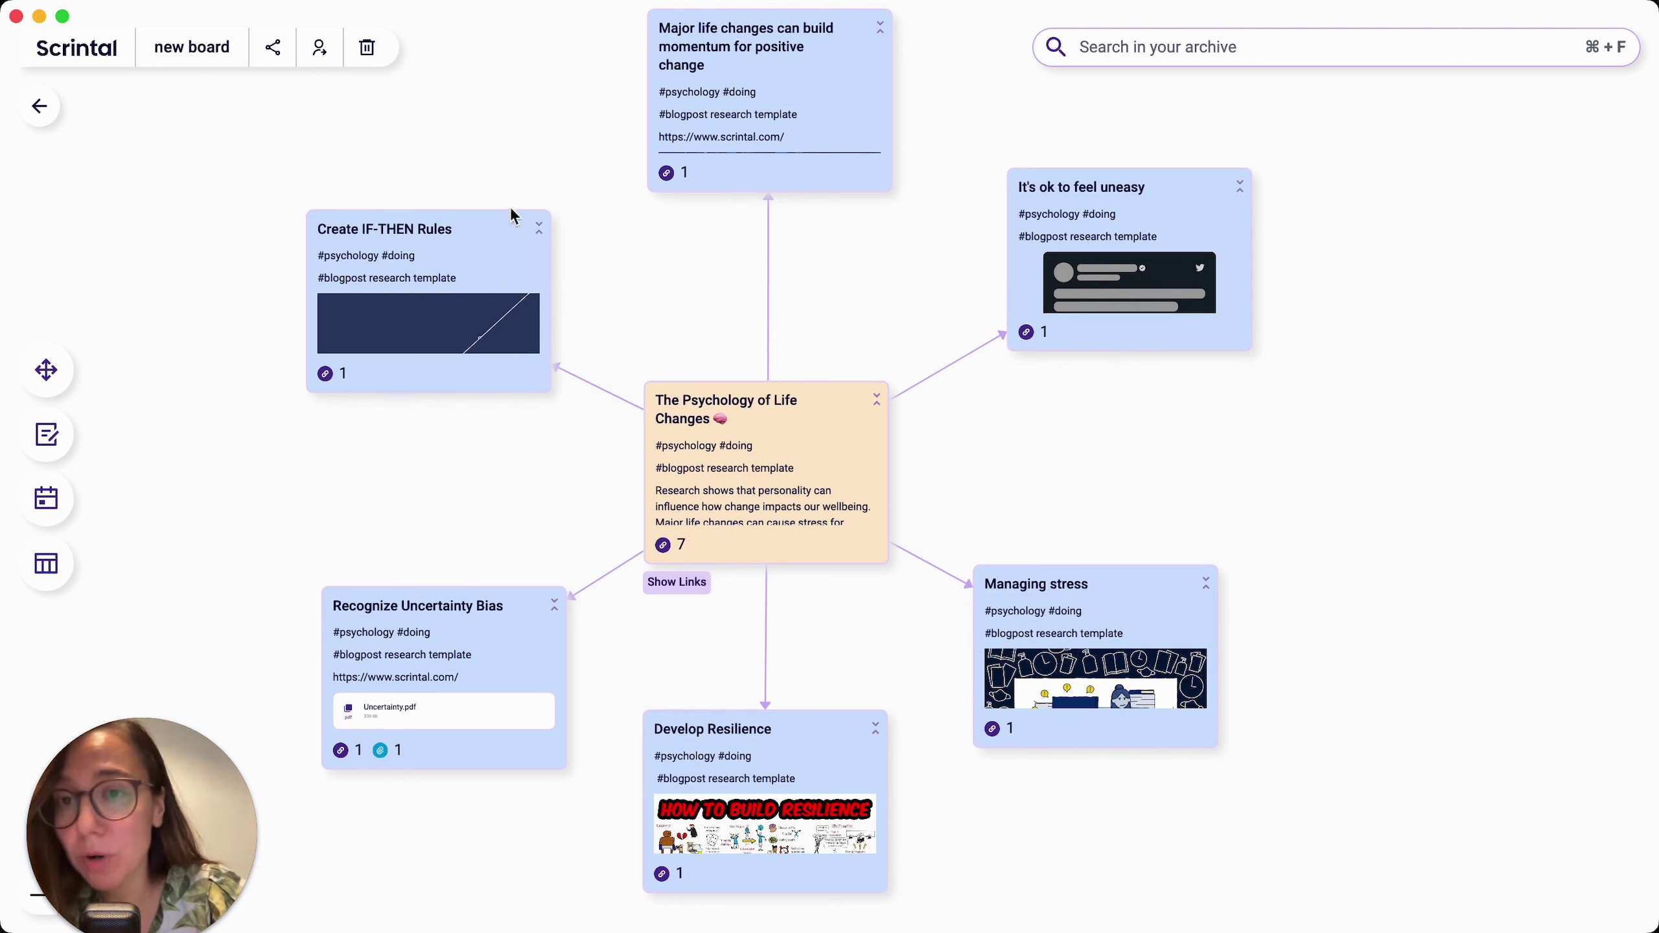
Step: Dismiss the Share this board dialog without inviting anyone, then open the card archive panel
click(319, 52)
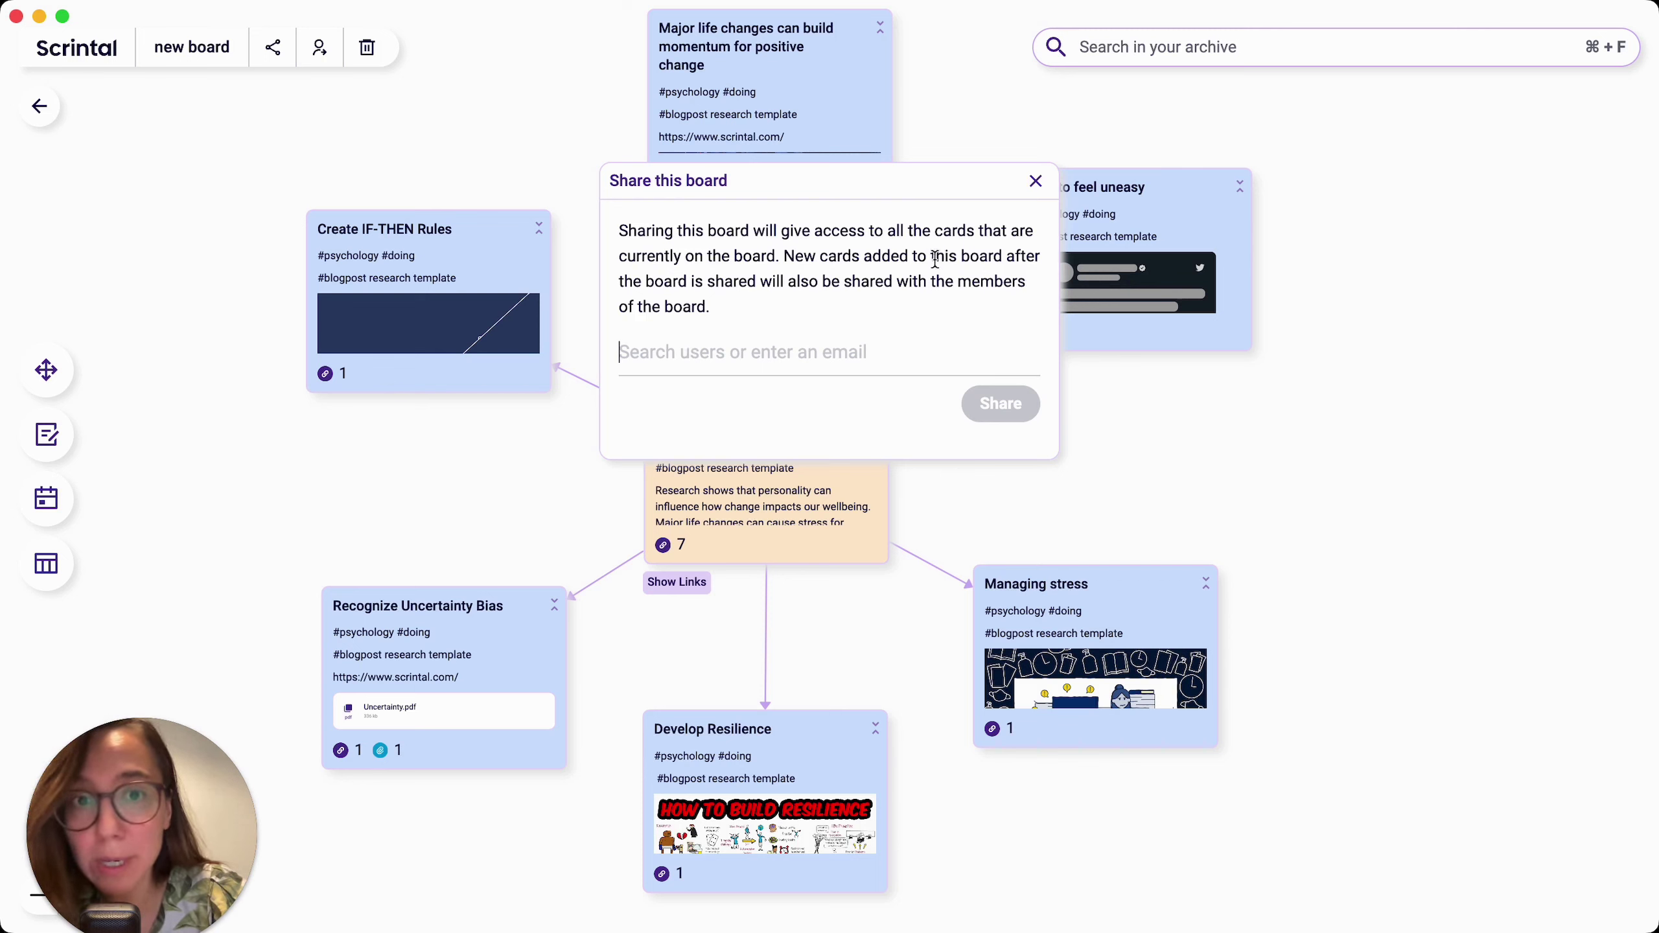
click(1035, 183)
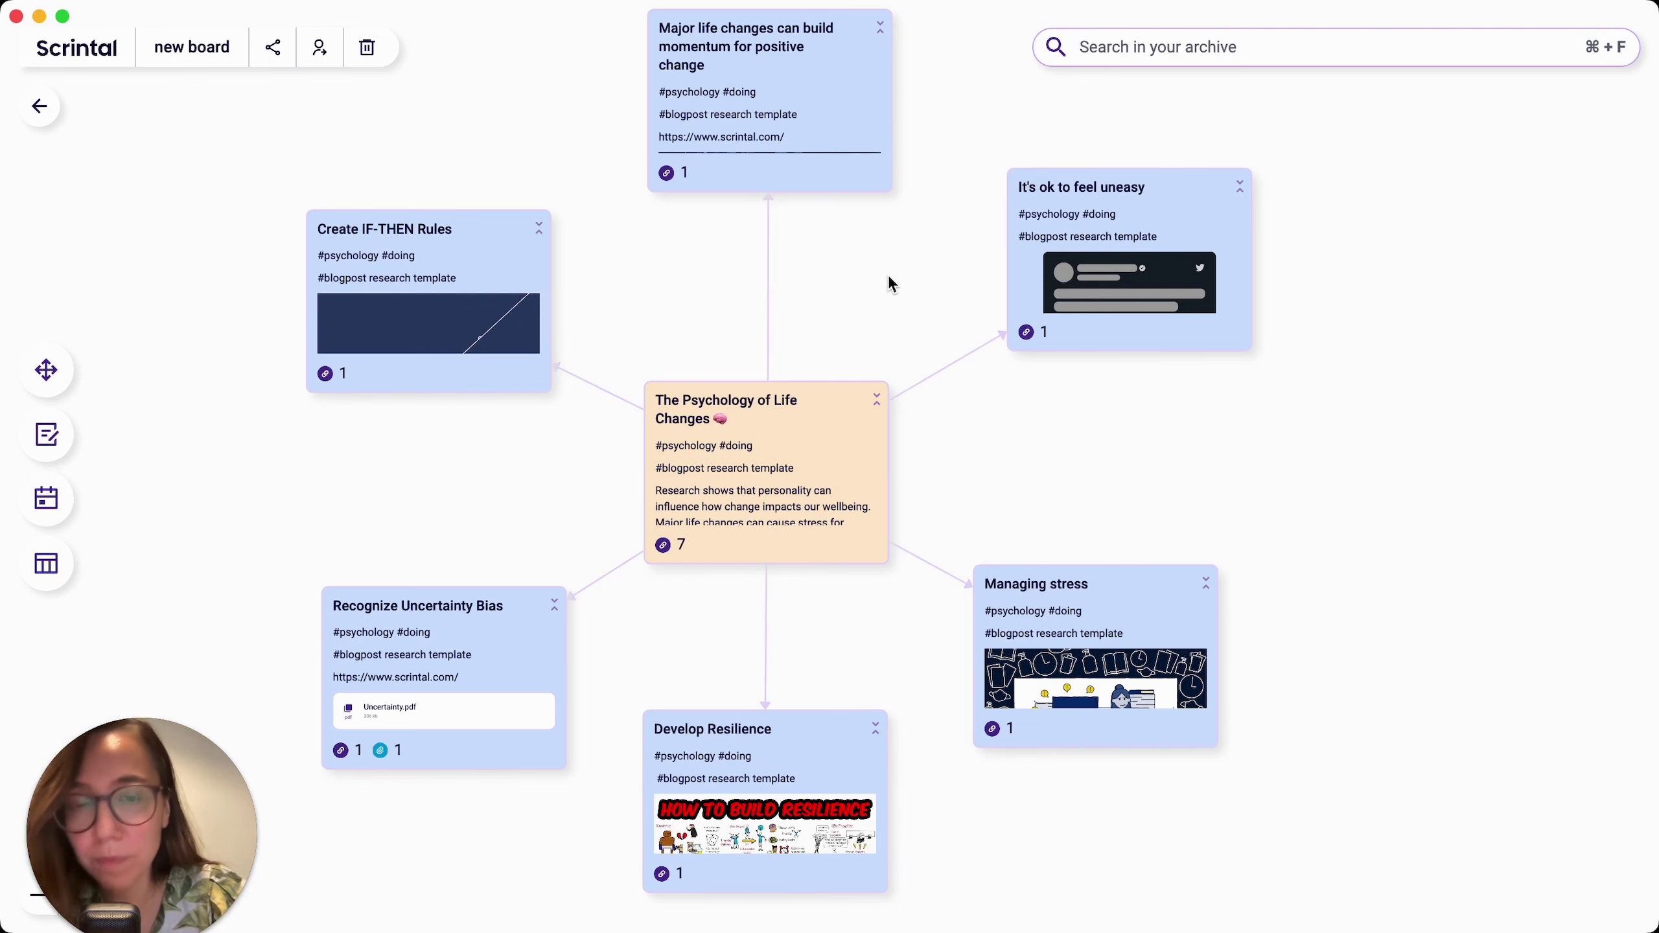
click(1115, 58)
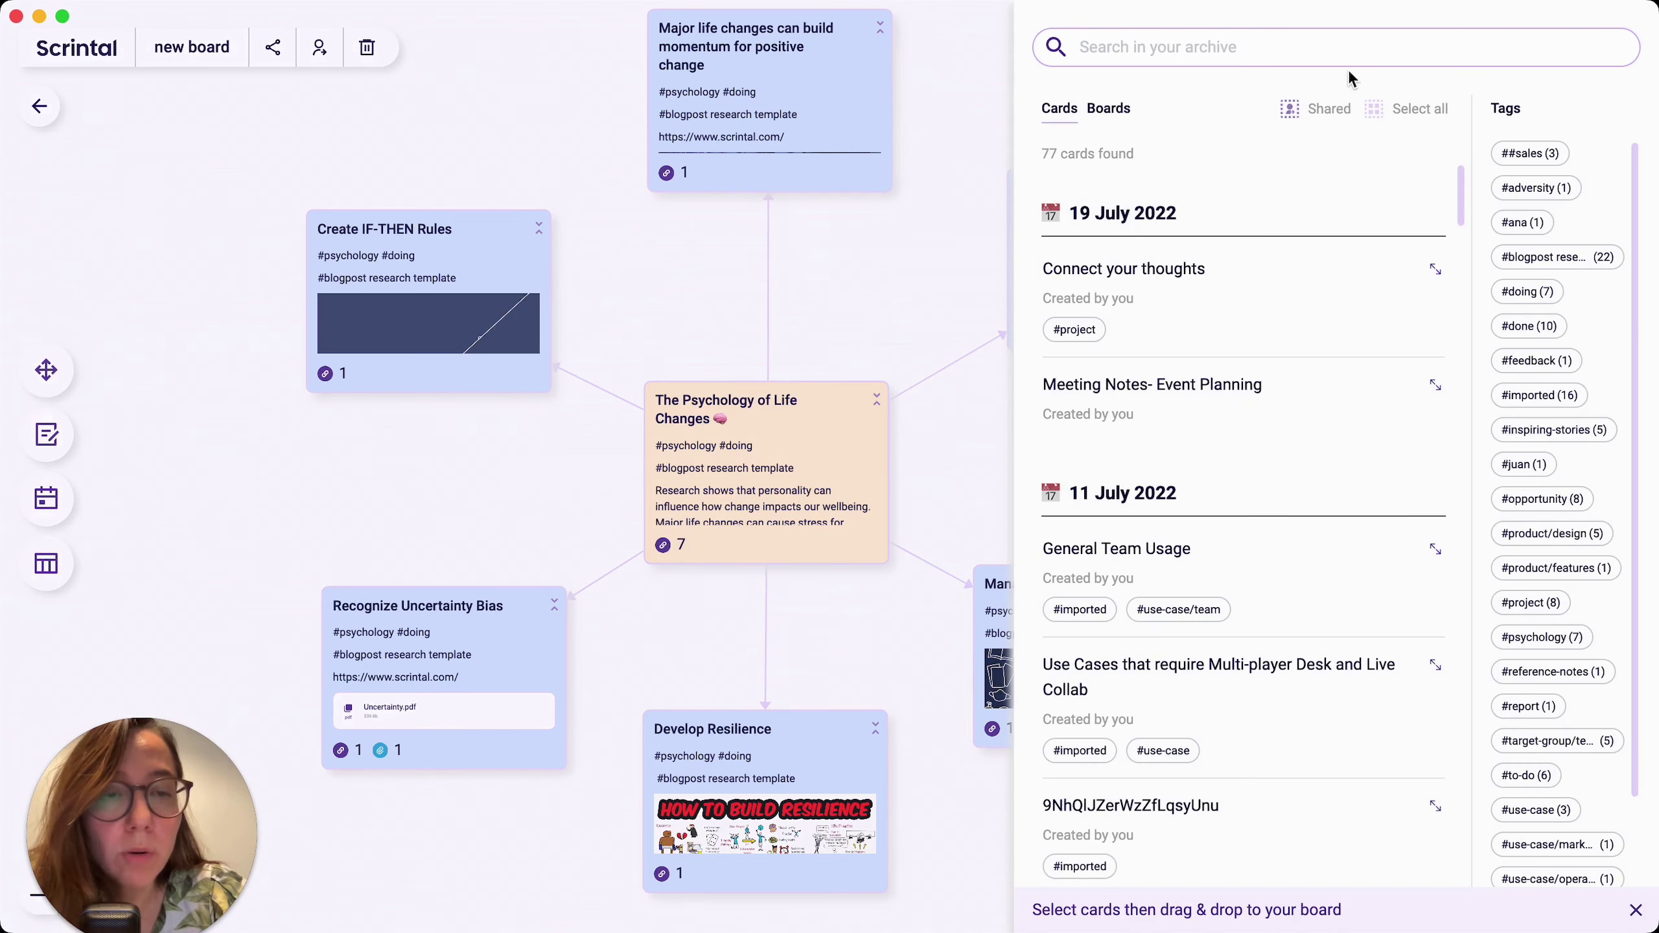
Step: Toggle the archive's Shared filter on, off and on again, leaving 40 shared cards
click(1329, 113)
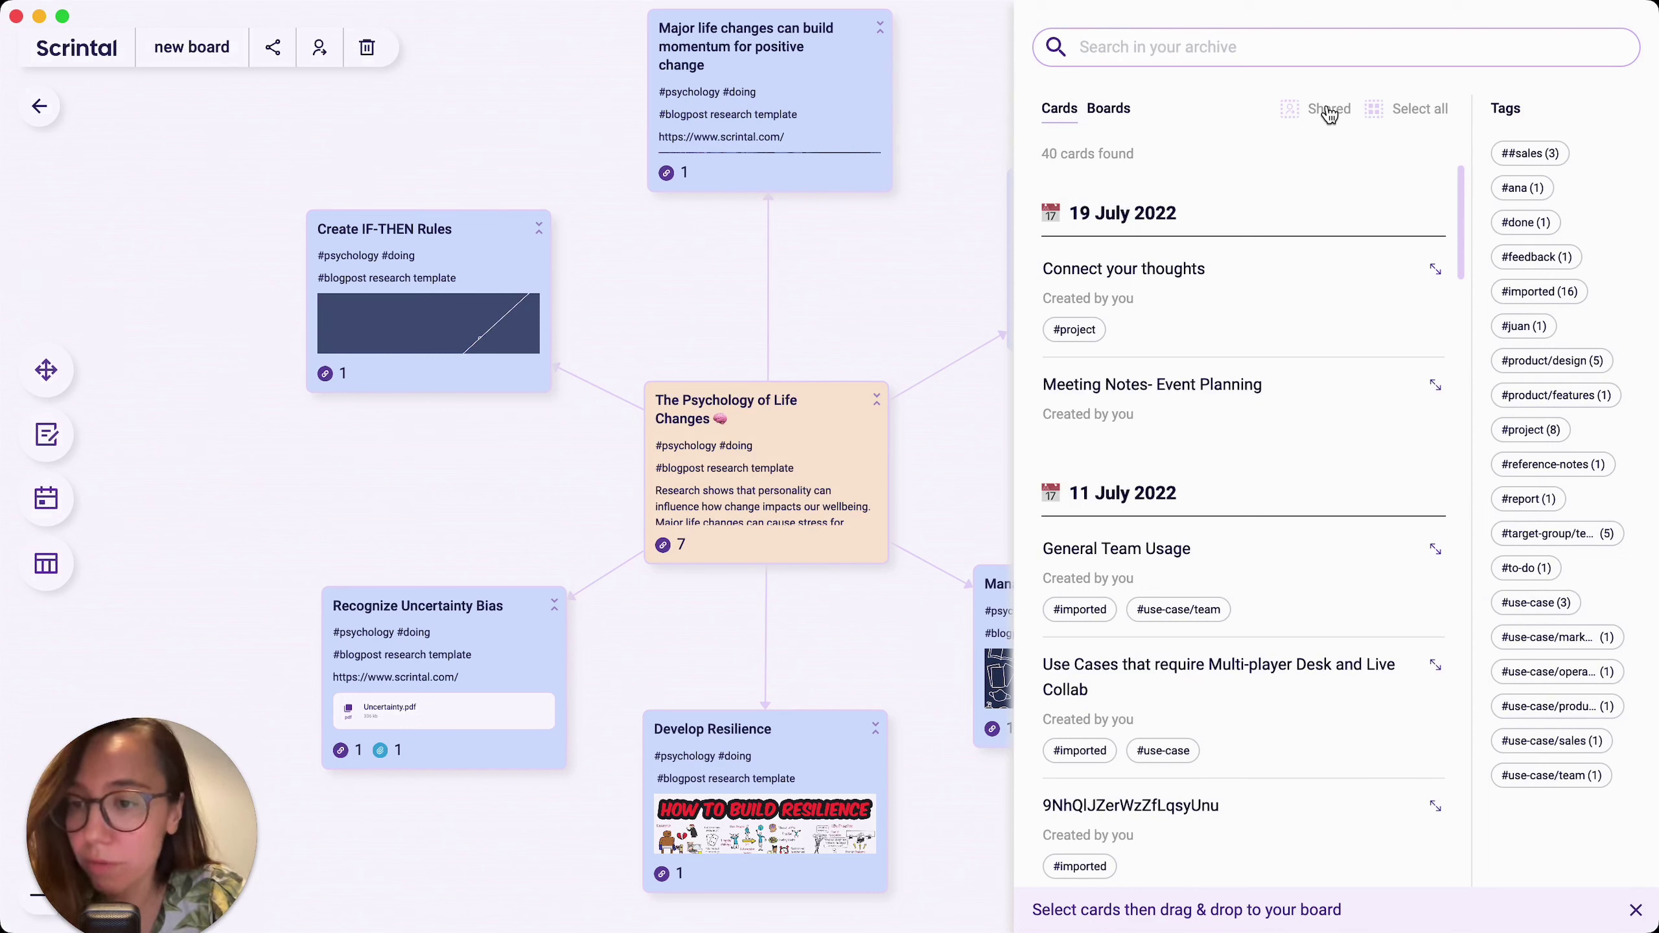
click(1329, 113)
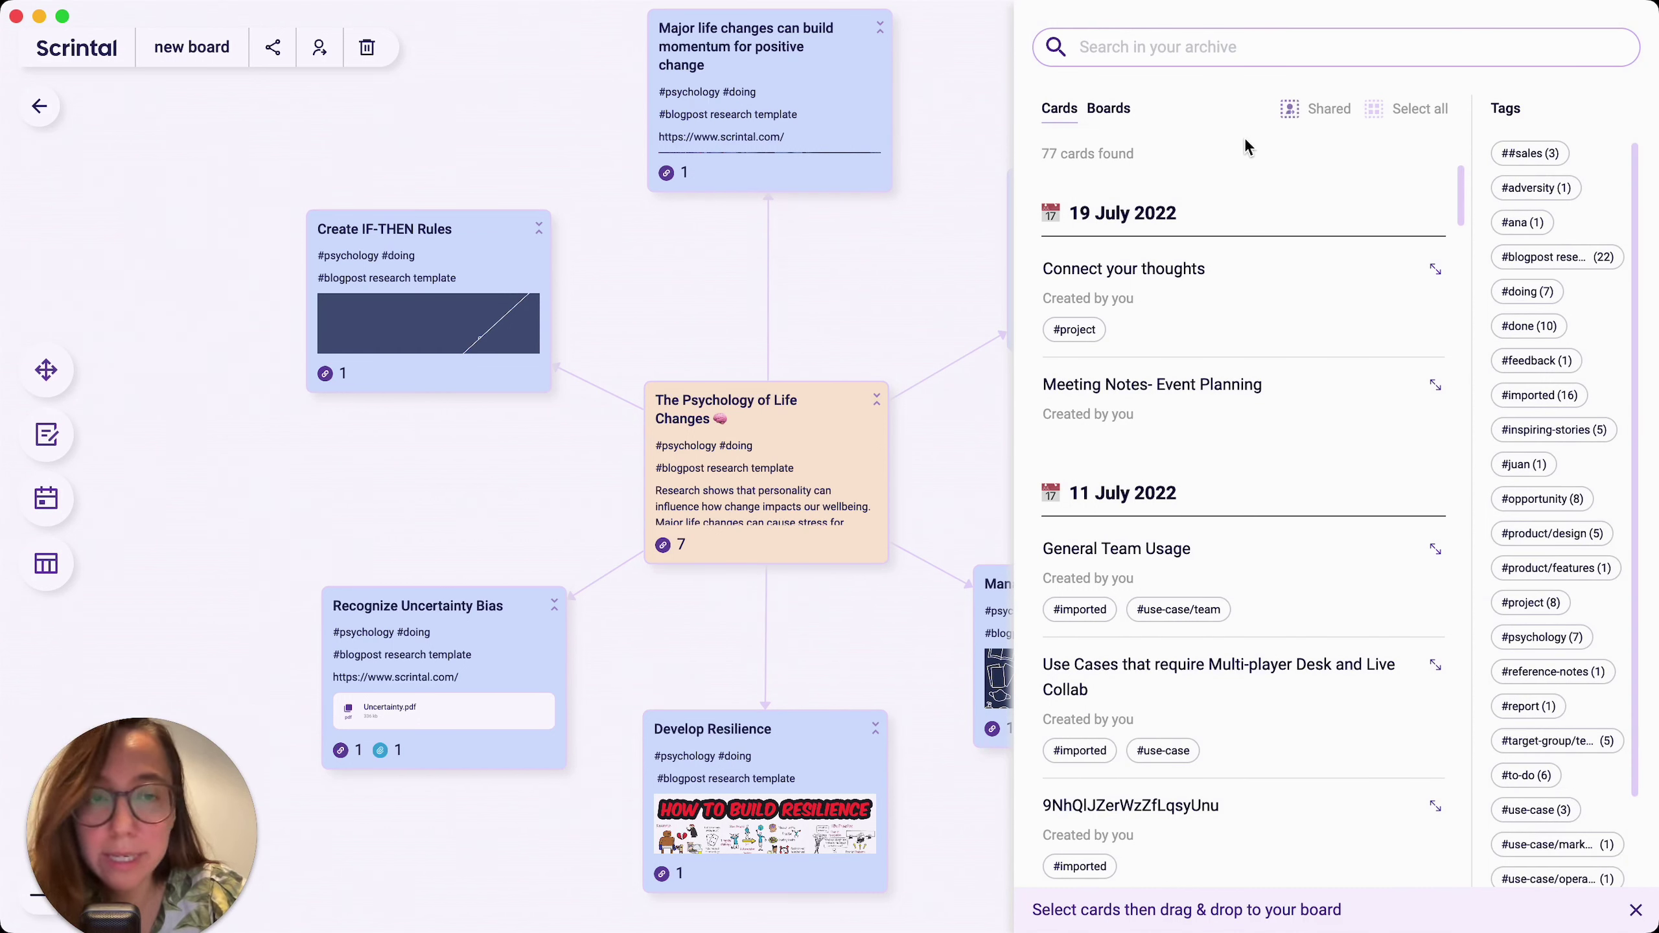
click(1329, 113)
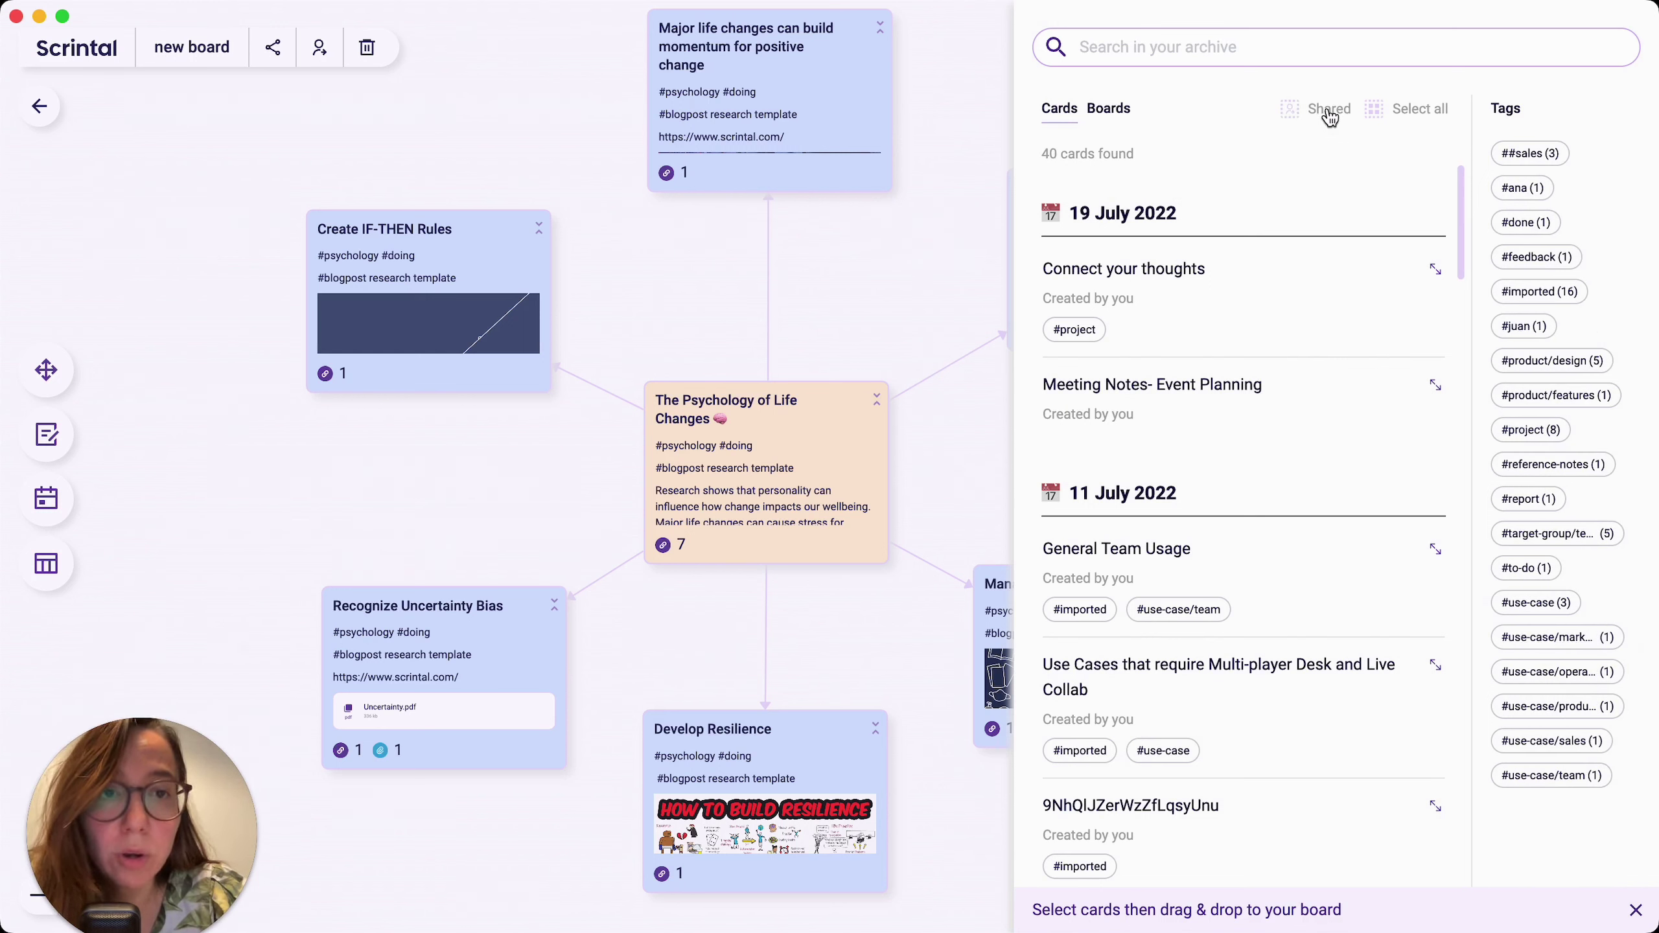